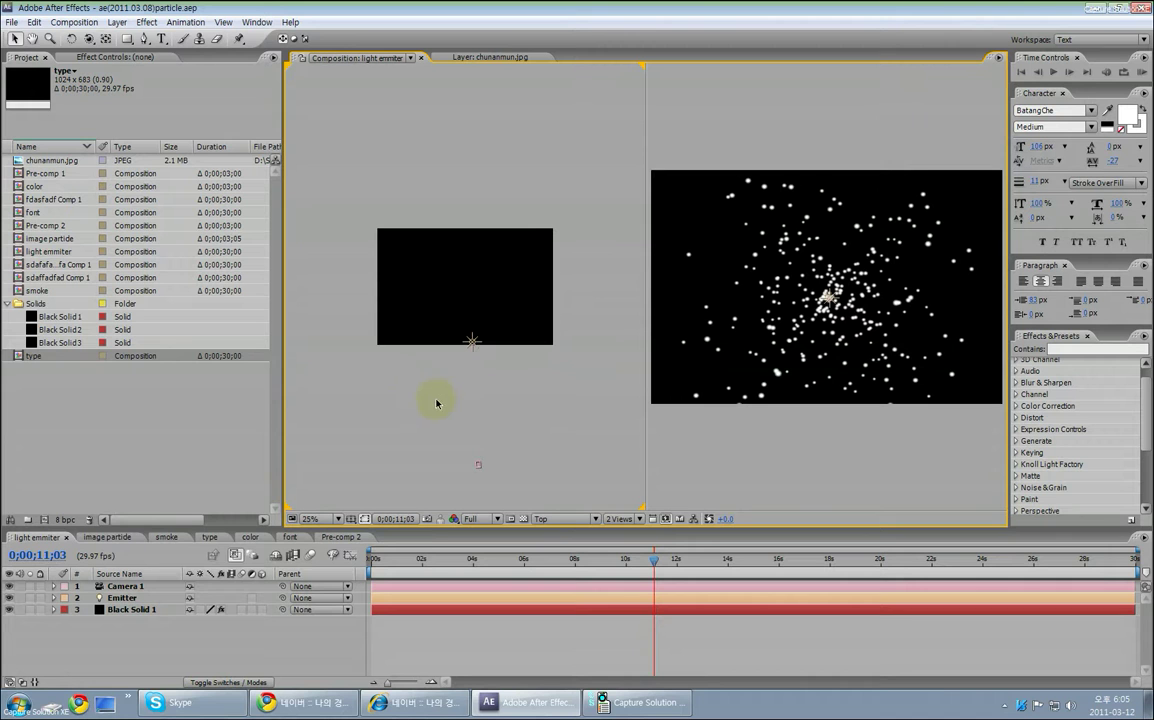
Examine the finished particle examples by scrubbing the light emmiter, image particle, smoke and color compositions.
drag(147, 521, 120, 521)
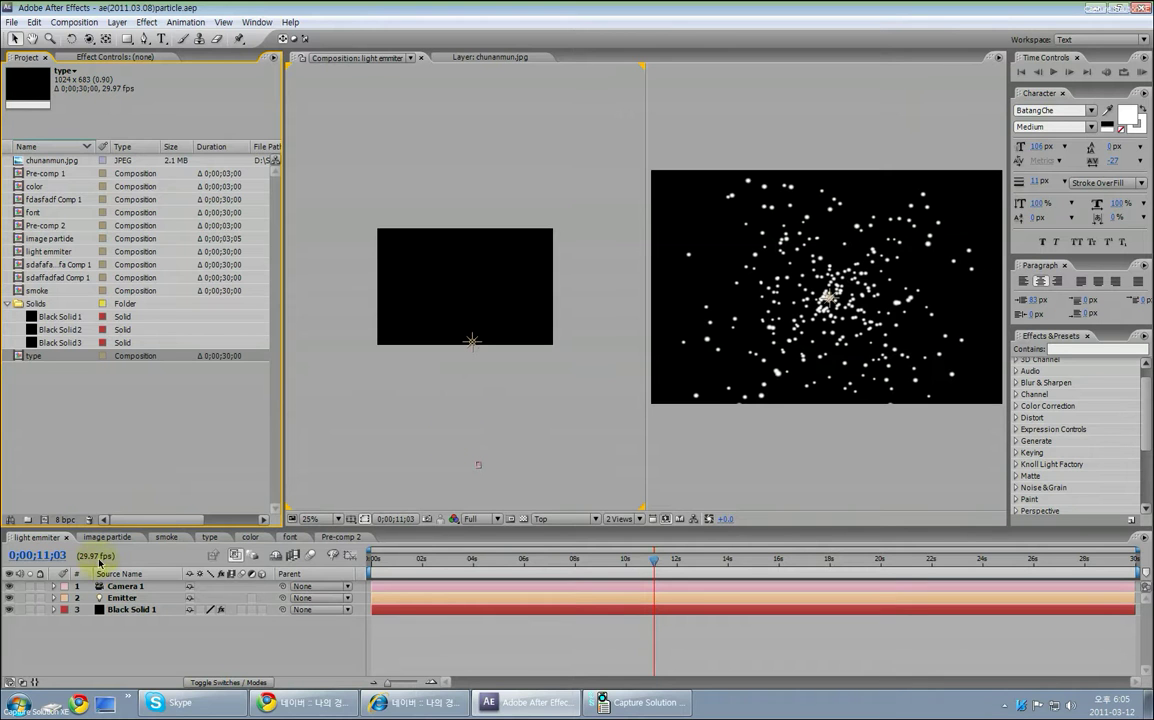
drag(372, 560, 713, 563)
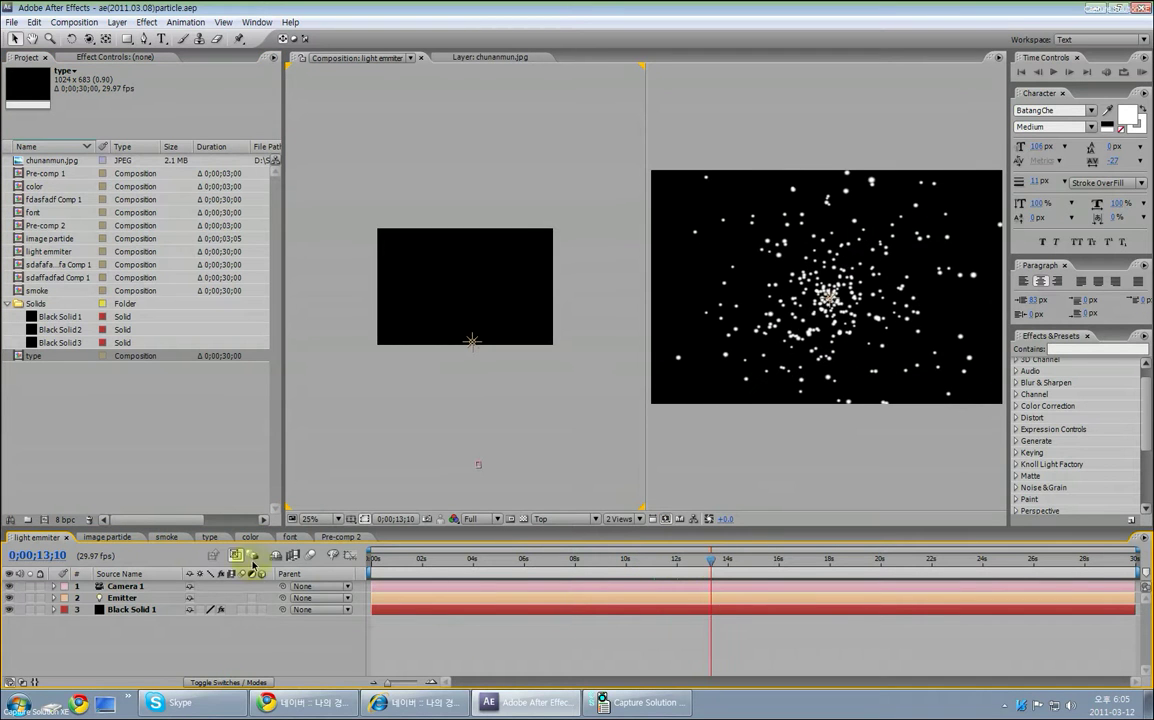
click(115, 537)
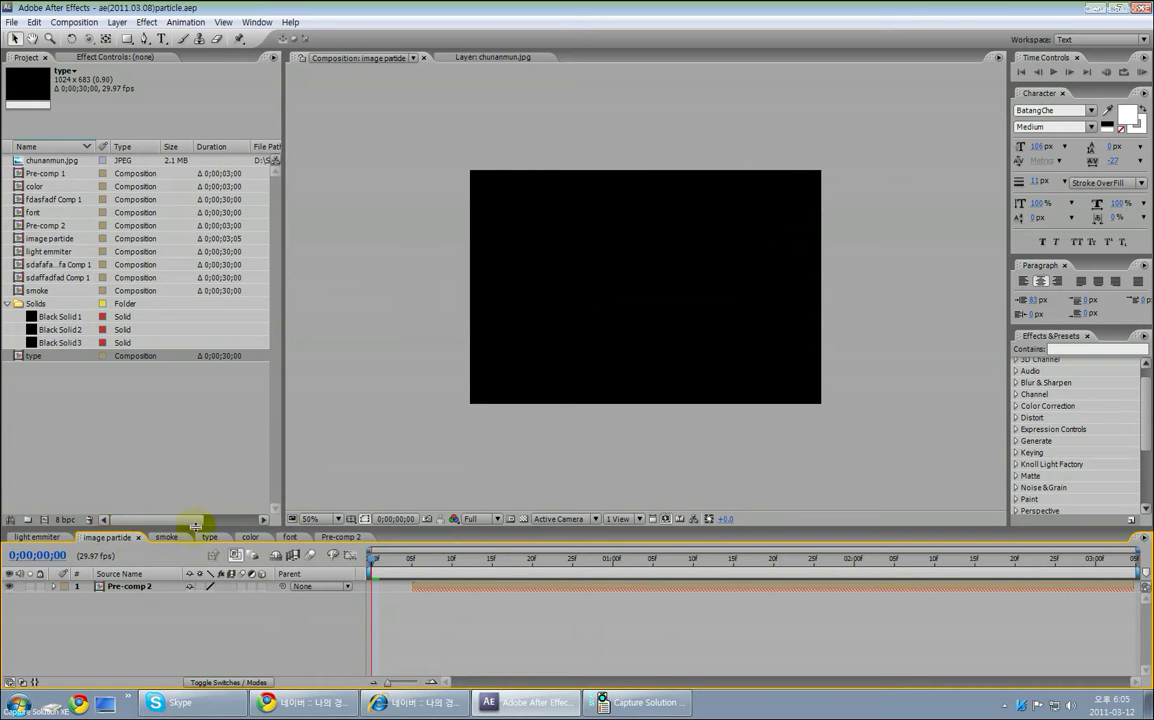
drag(554, 559, 1109, 562)
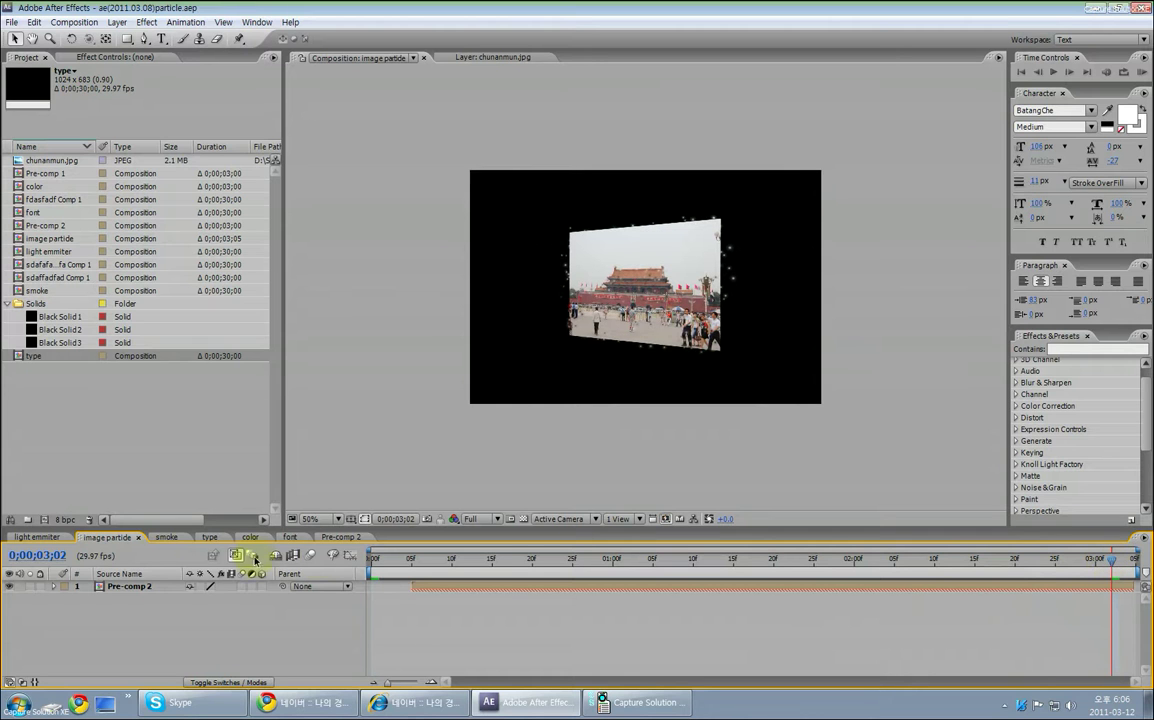
drag(845, 562, 795, 565)
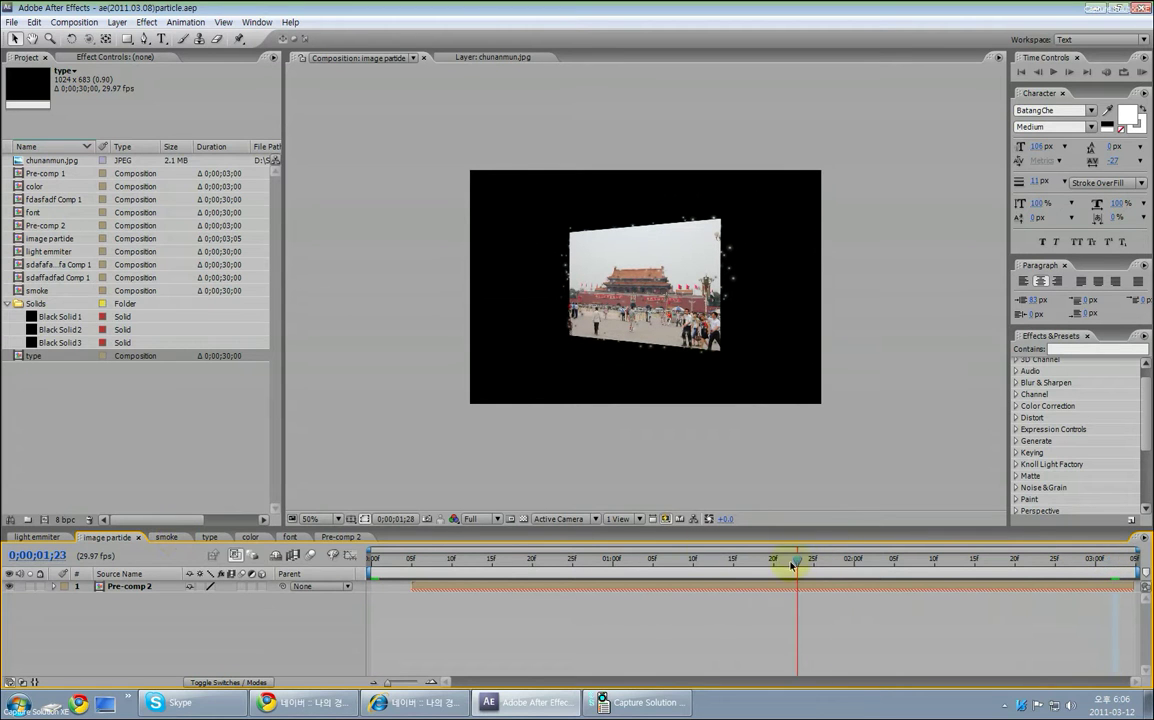
click(178, 538)
drag(481, 566, 830, 568)
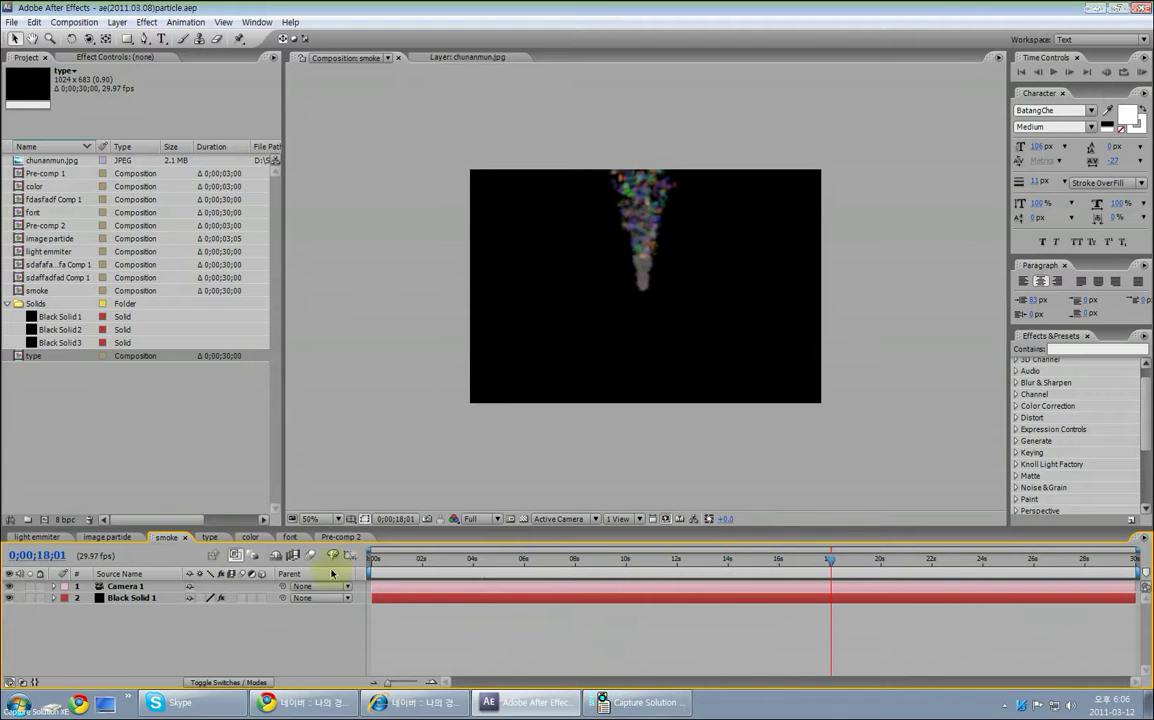
click(211, 538)
click(240, 539)
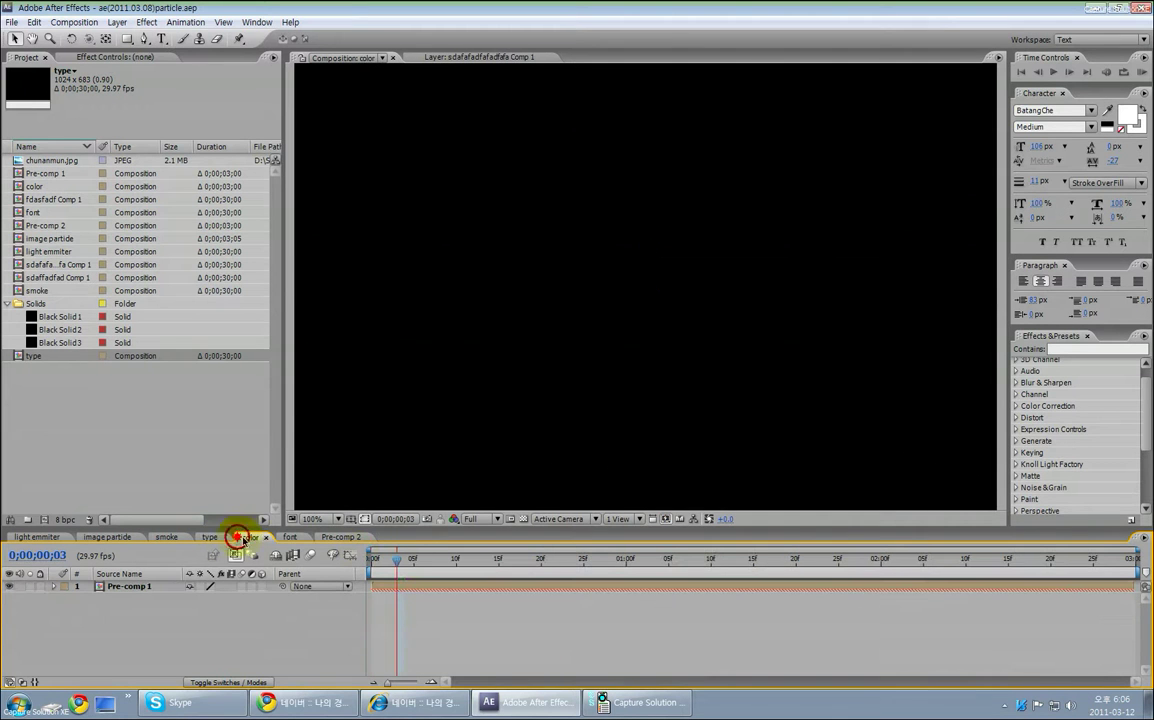
drag(468, 565, 355, 560)
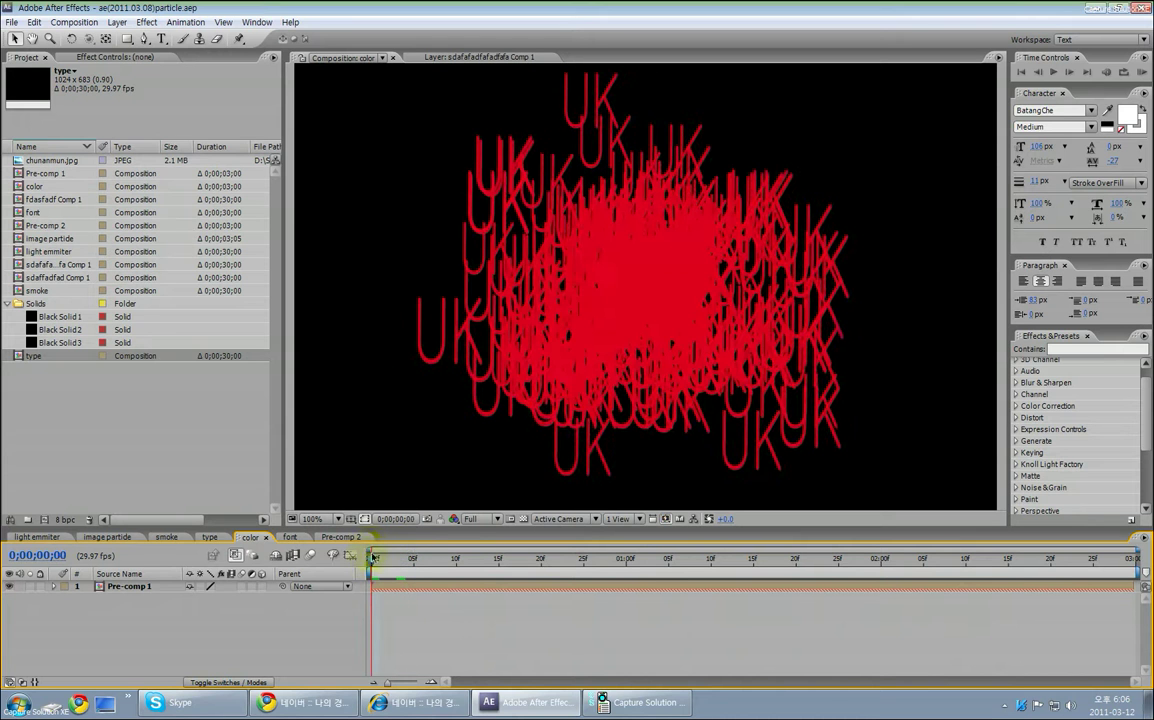
Create a new empty project.
click(10, 29)
mouse_move(166, 41)
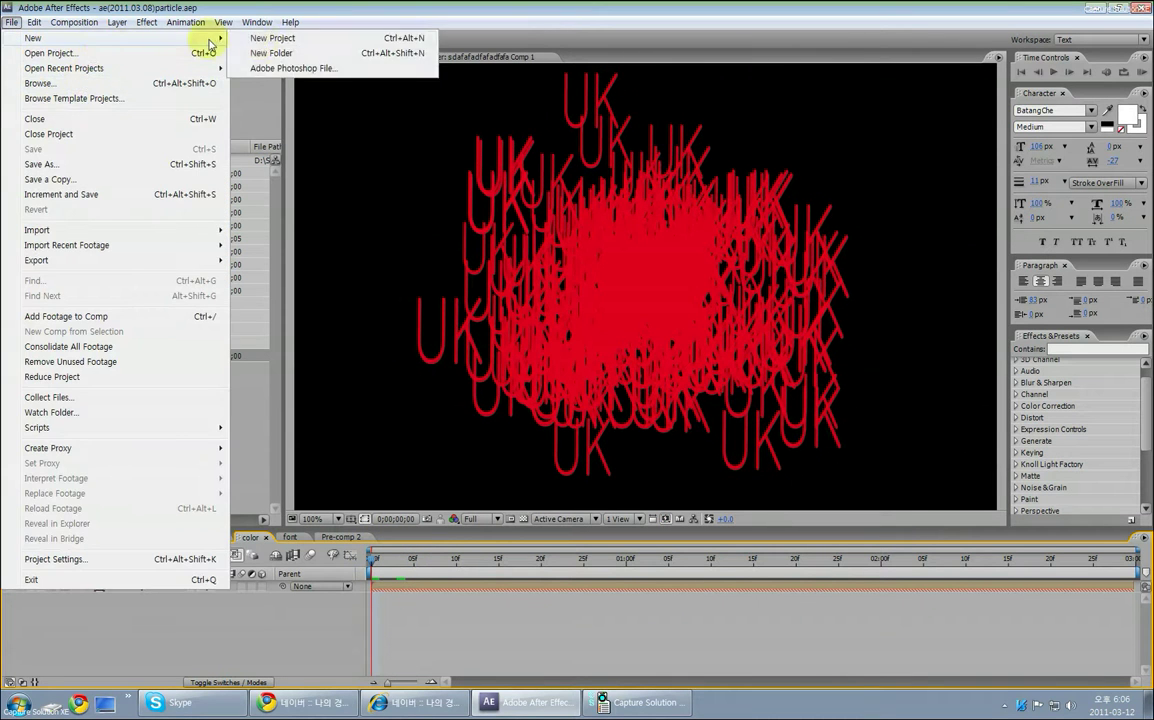
click(300, 38)
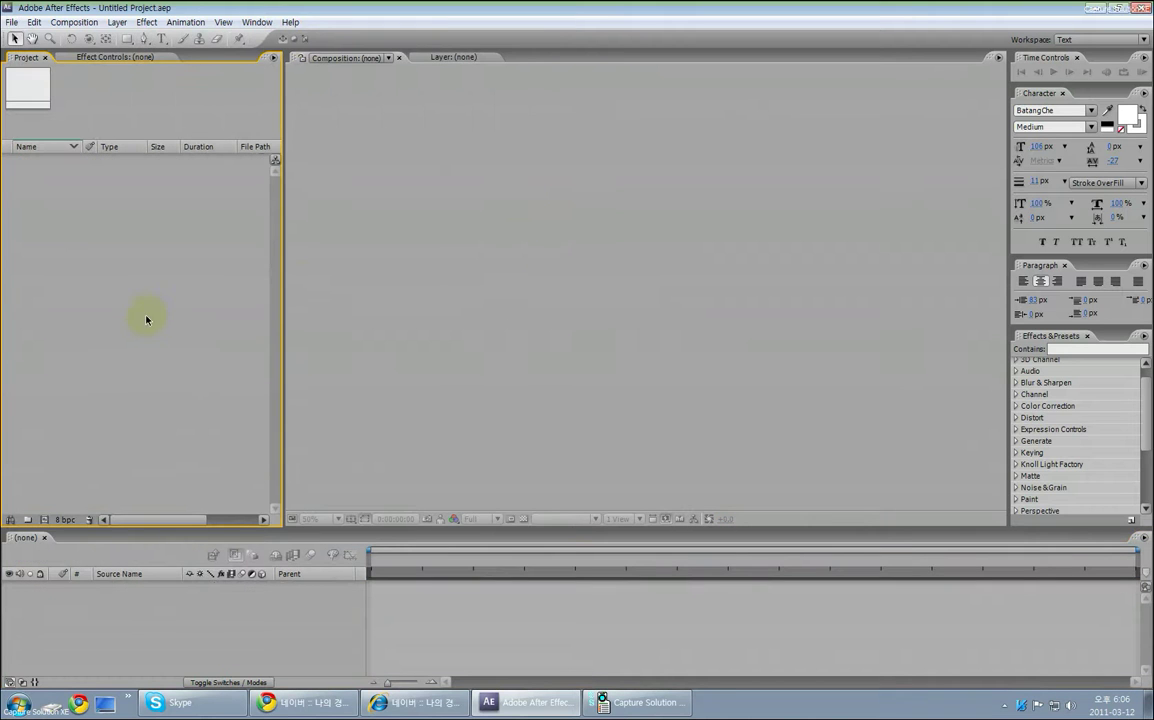
Create a composition named paticle with the offered settings and display it in a single view.
click(46, 519)
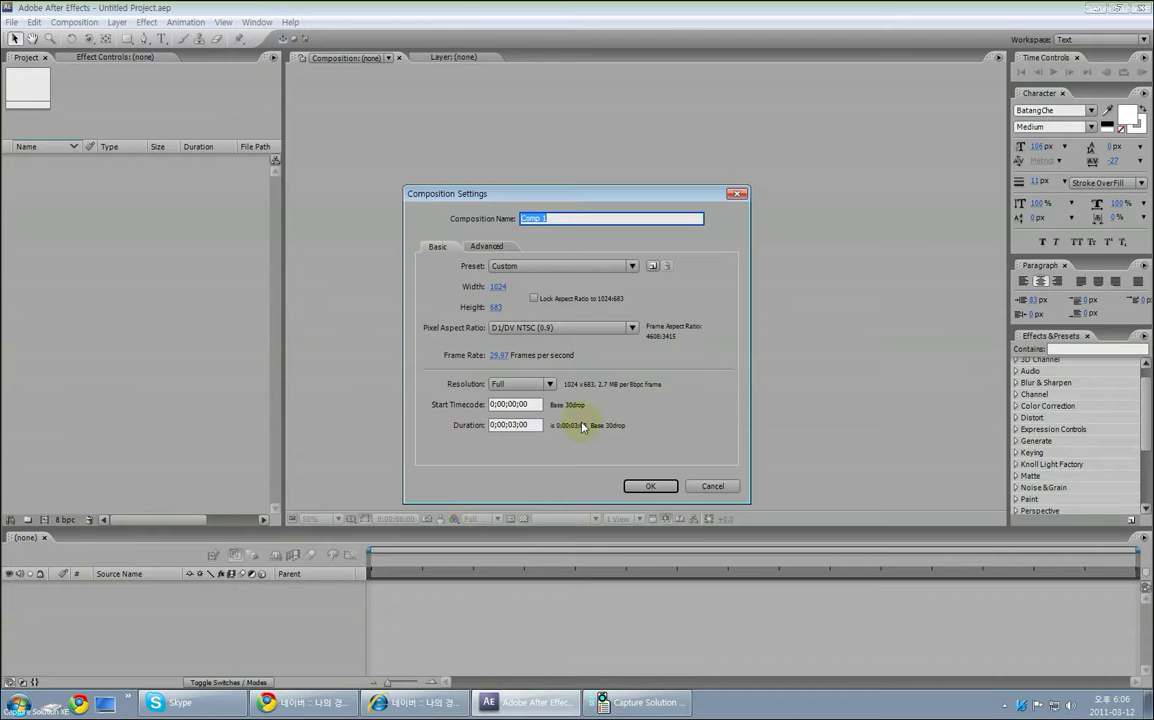
text(paticle)
key(Return)
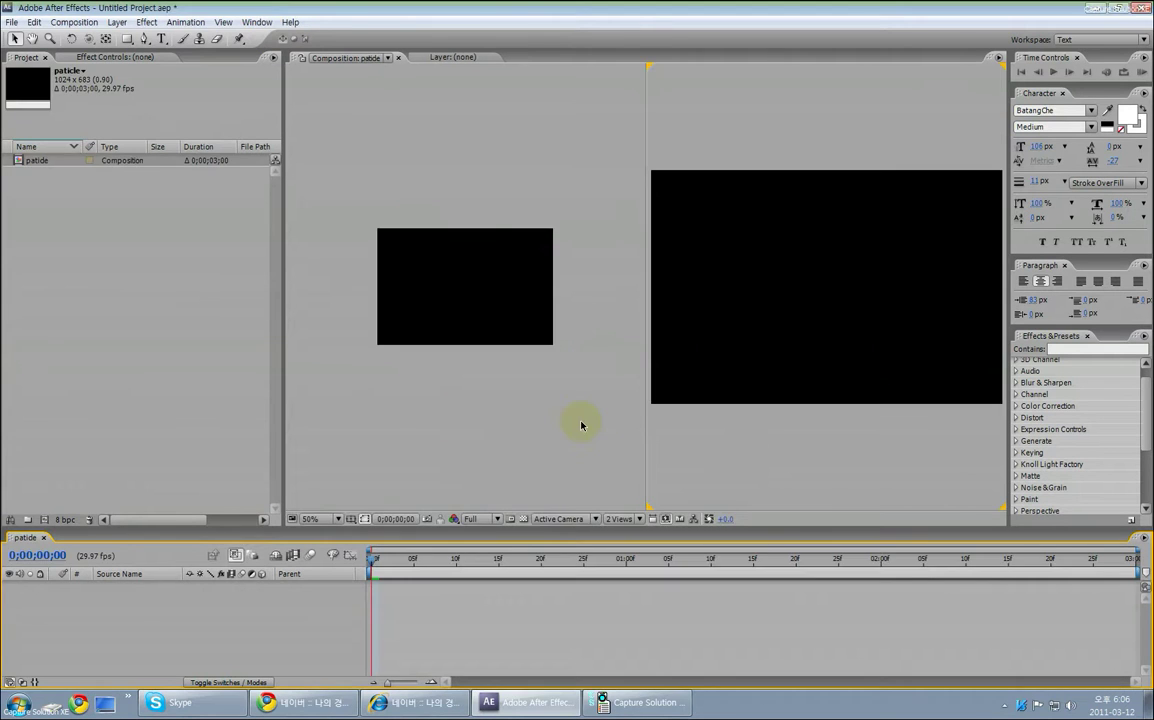
click(625, 518)
click(645, 536)
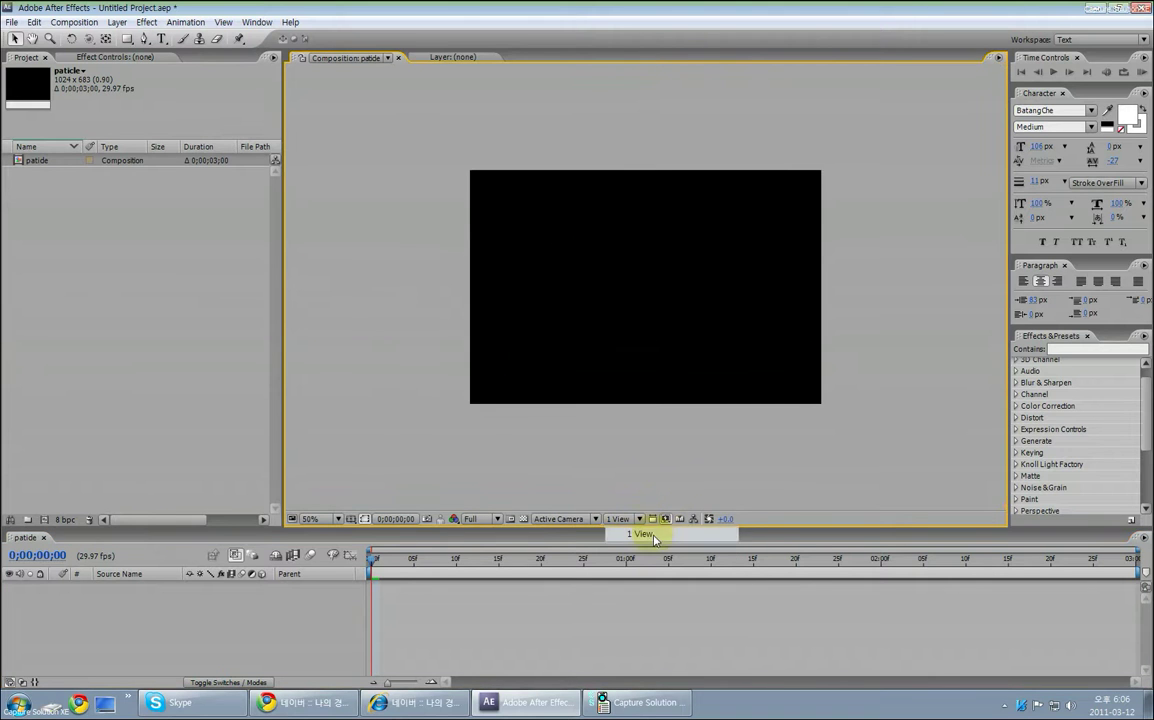
Add a black 1024 x 683 solid layer named pacticle to the composition.
right_click(297, 626)
mouse_move(355, 614)
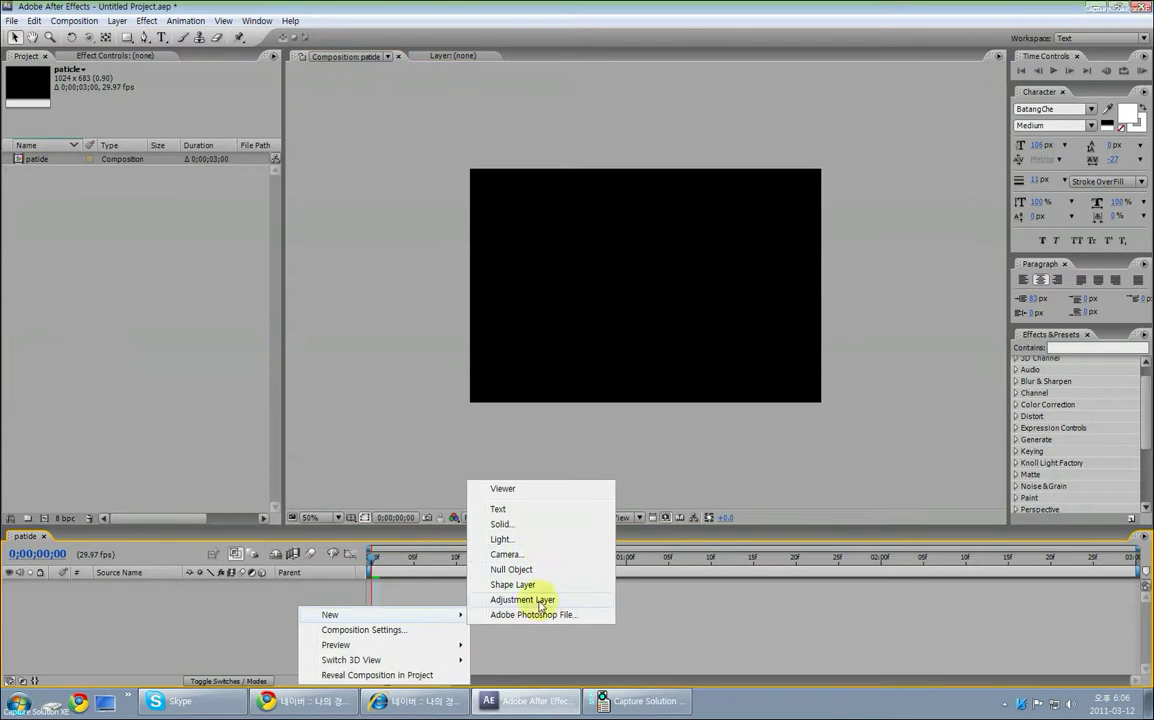
click(537, 530)
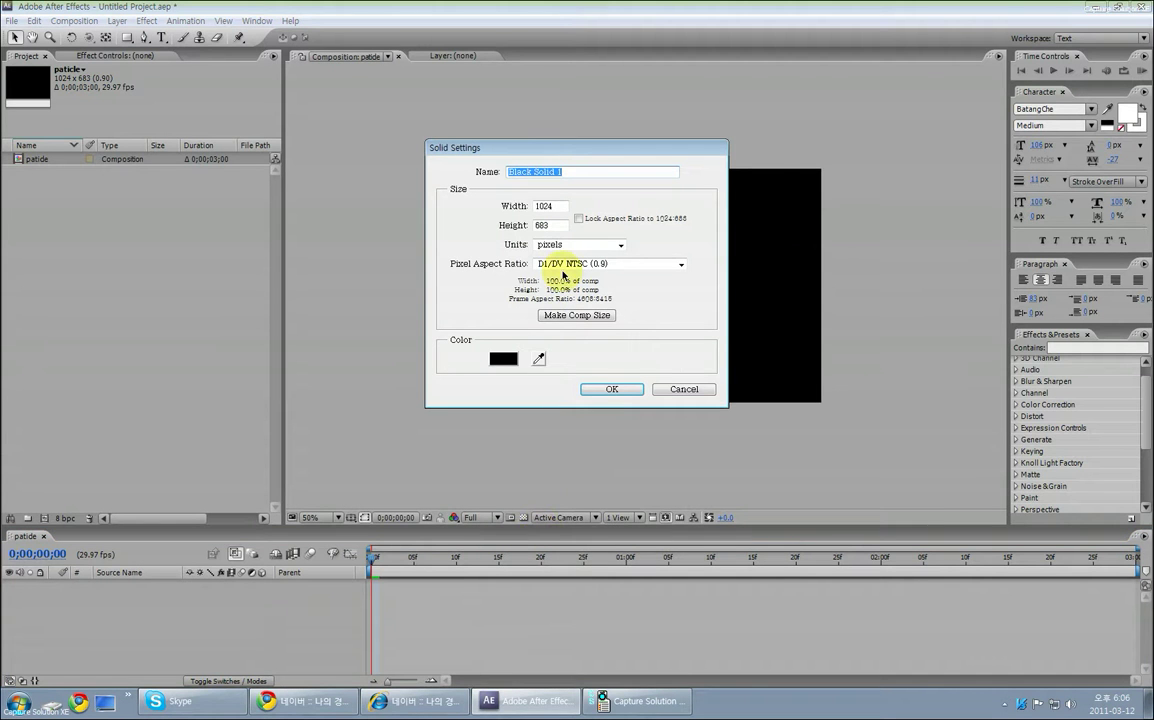
text(pacticle)
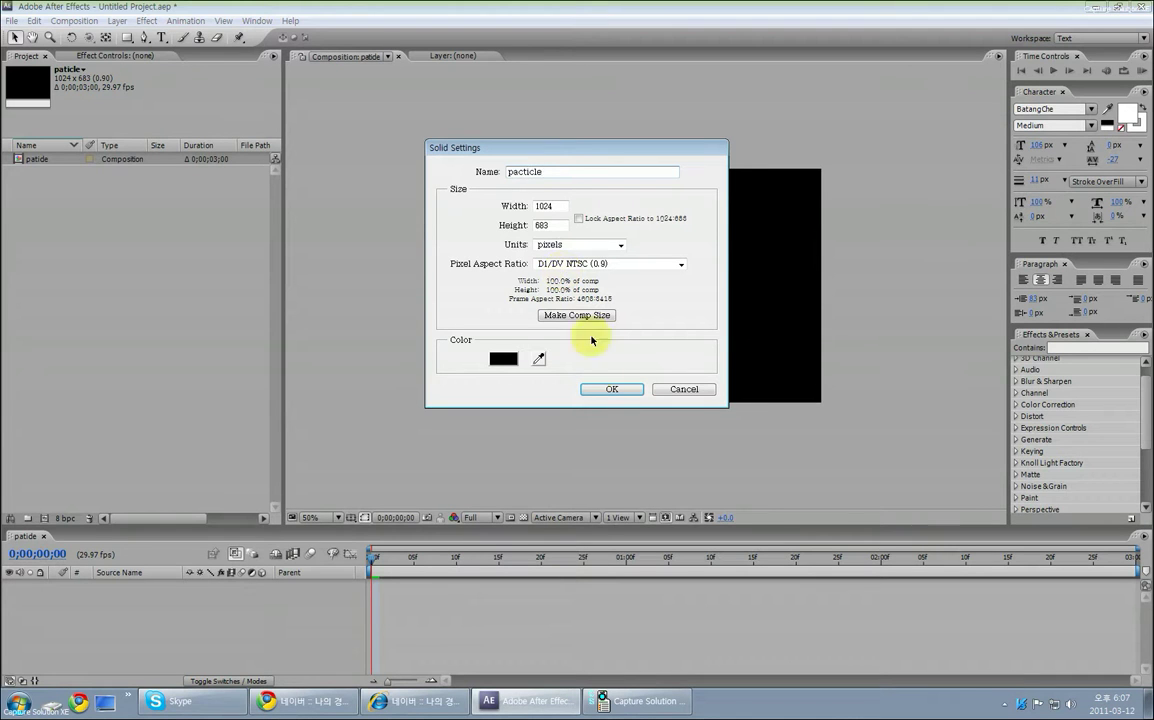
click(609, 390)
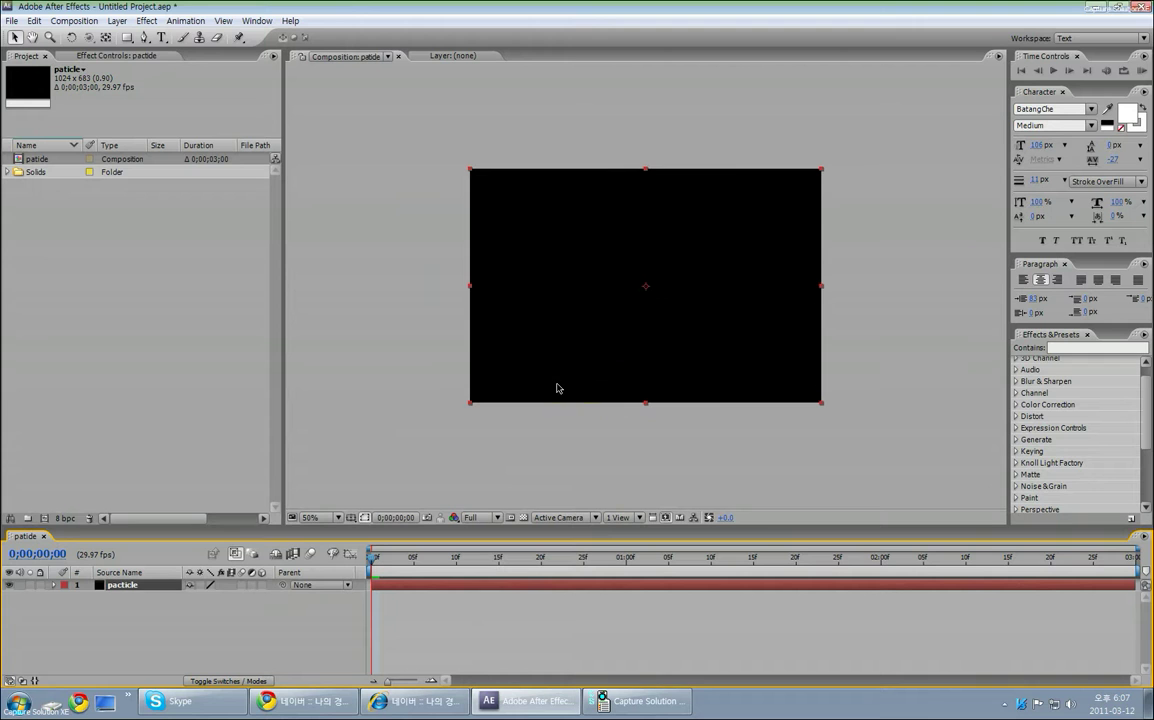
Apply the Trapcode Particular effect to the pacticle layer.
right_click(156, 591)
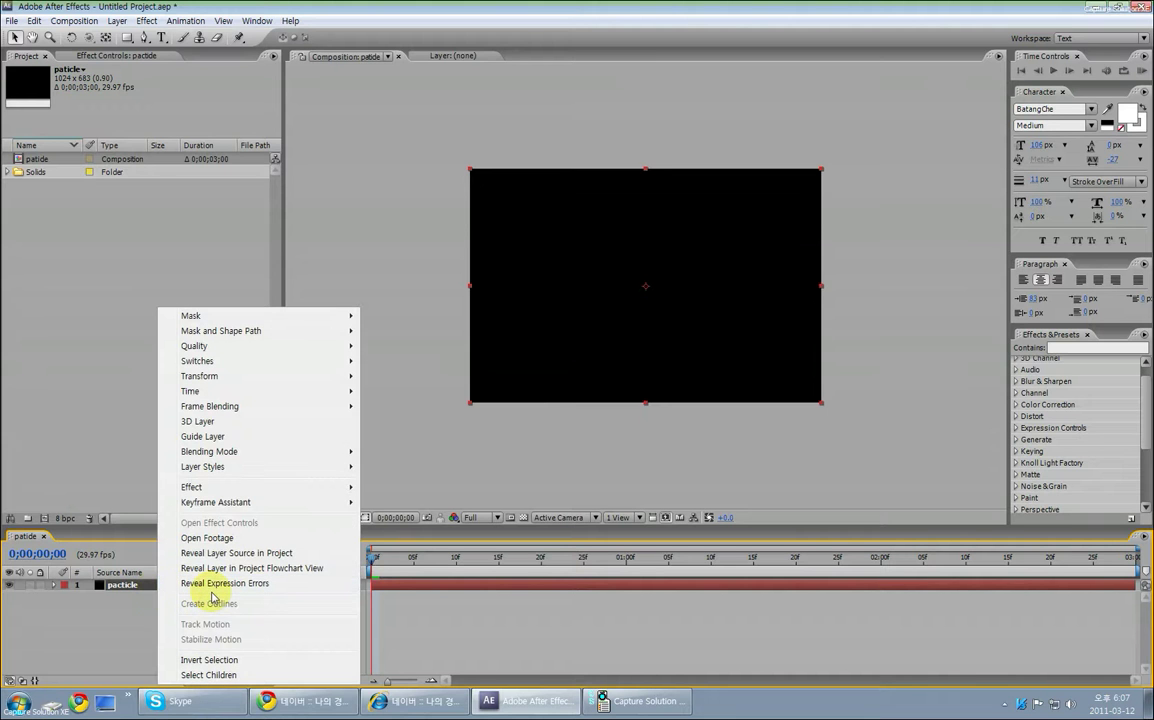
mouse_move(270, 487)
mouse_move(422, 476)
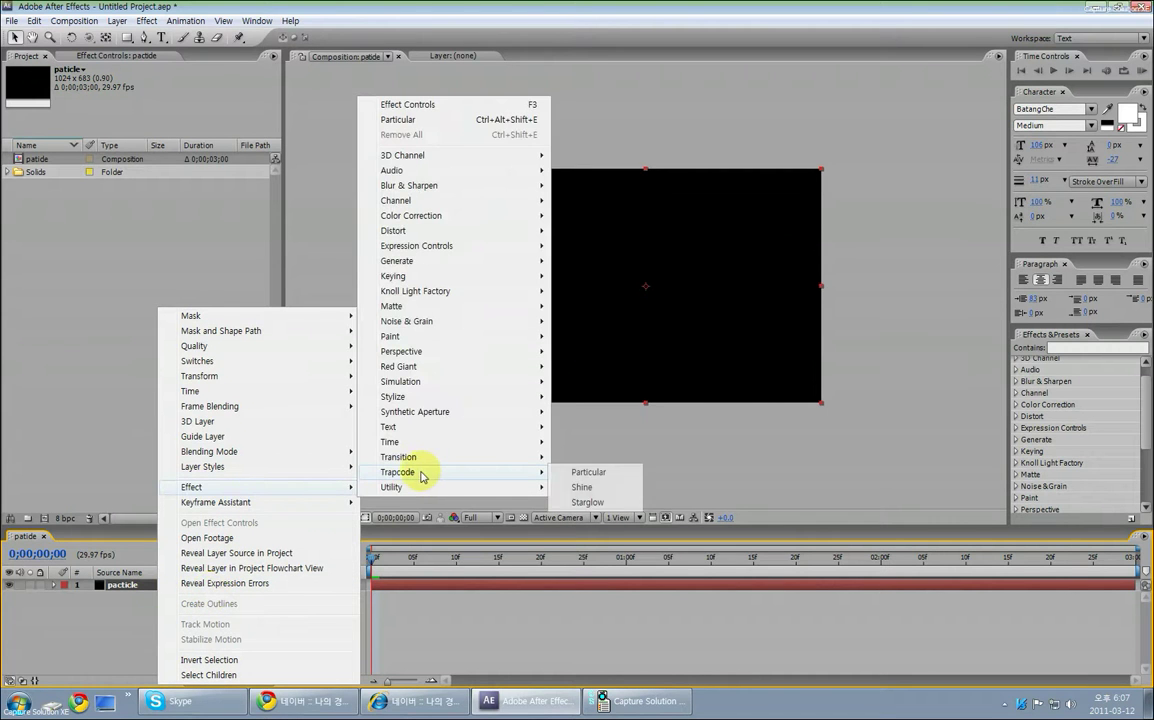
click(580, 472)
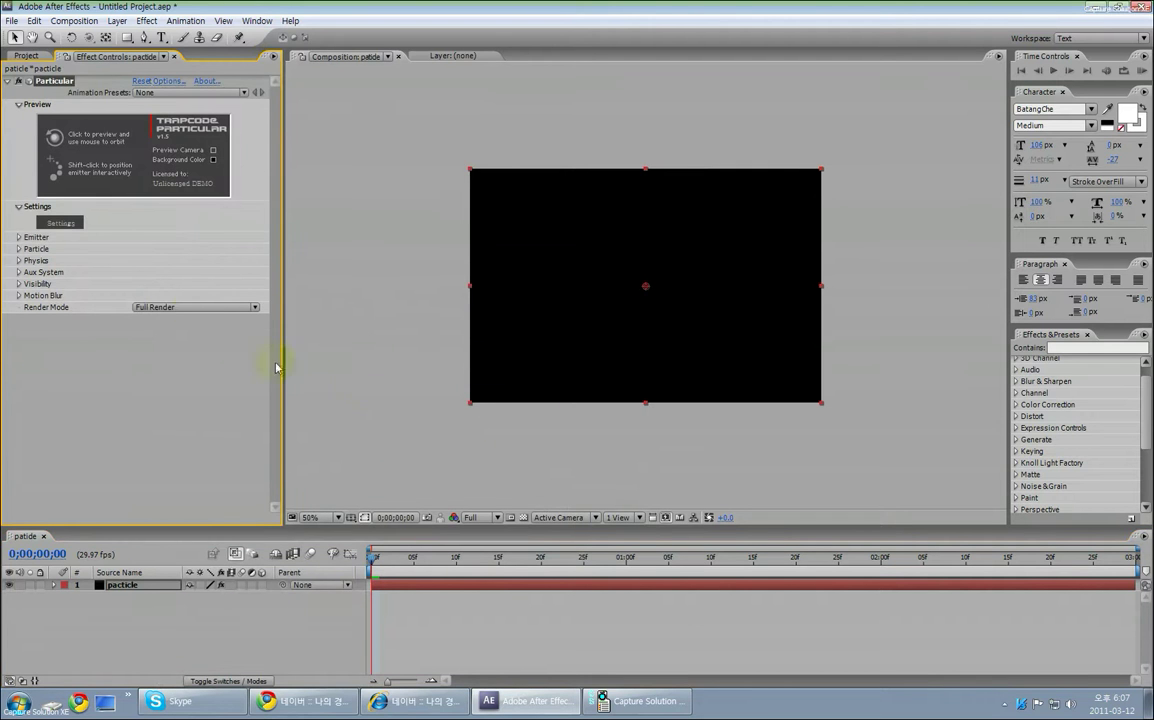
Preview the particle animation in the composition, scrub to 0;00;00;12, and examine the particles in the effect's interactive preview.
key(space)
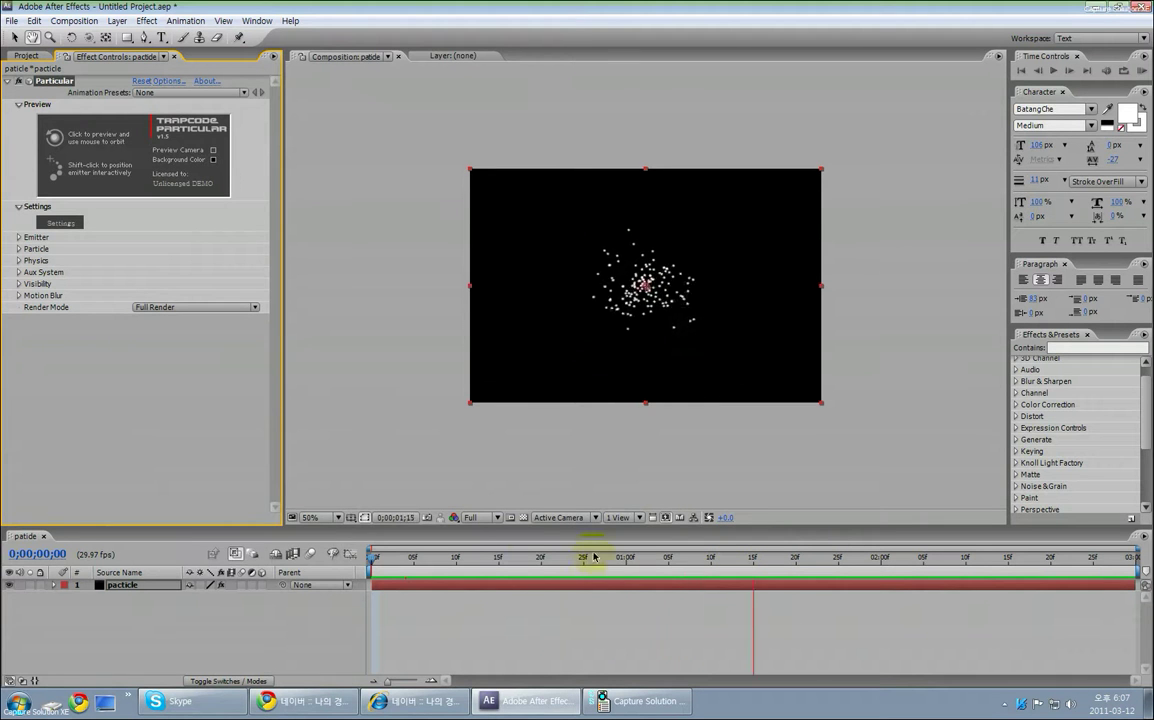
drag(801, 565, 474, 561)
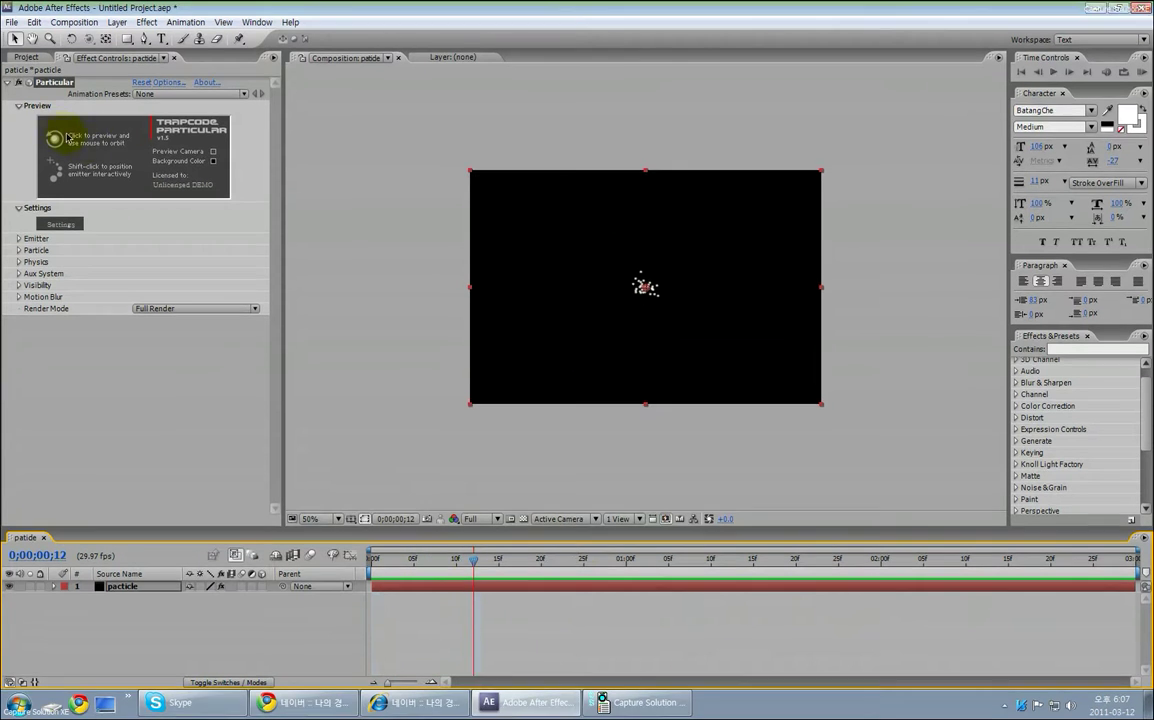
drag(77, 148, 84, 151)
click(87, 153)
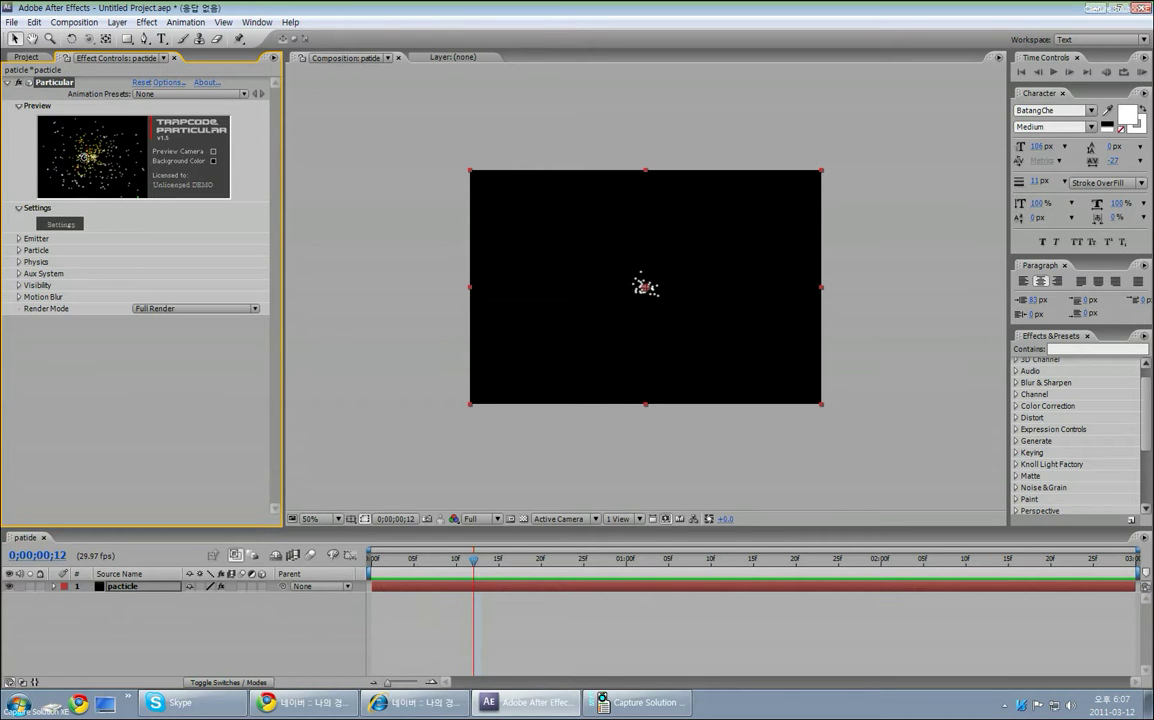
click(83, 157)
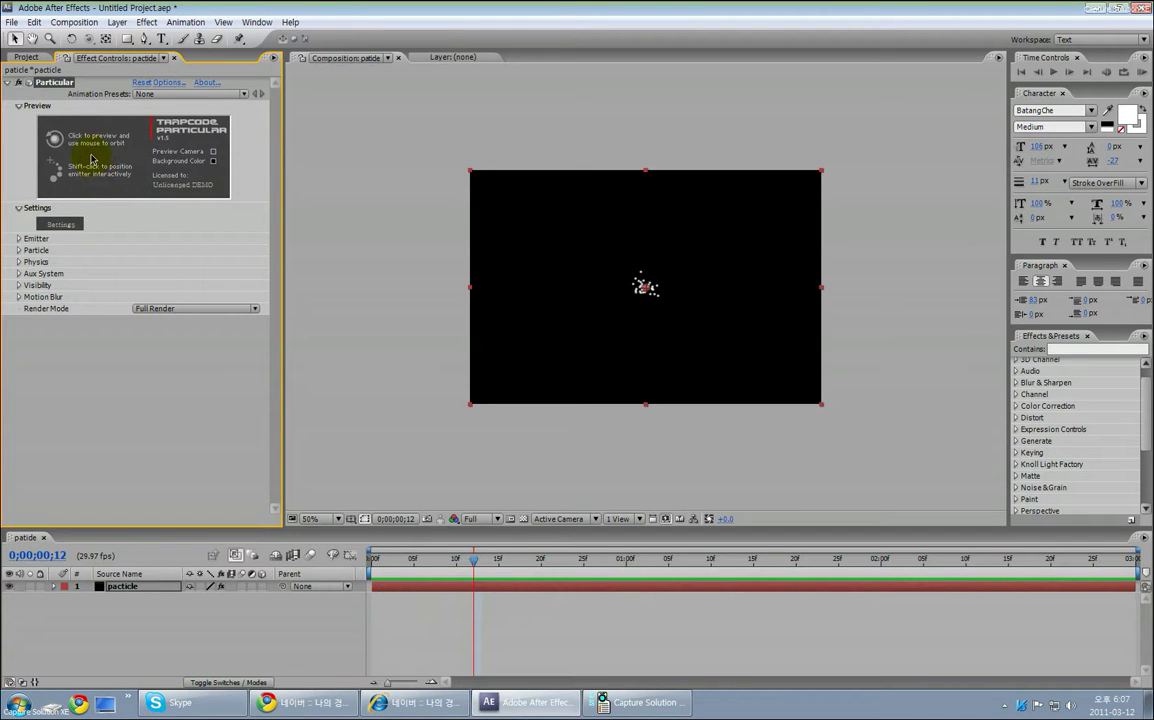
click(60, 143)
click(76, 142)
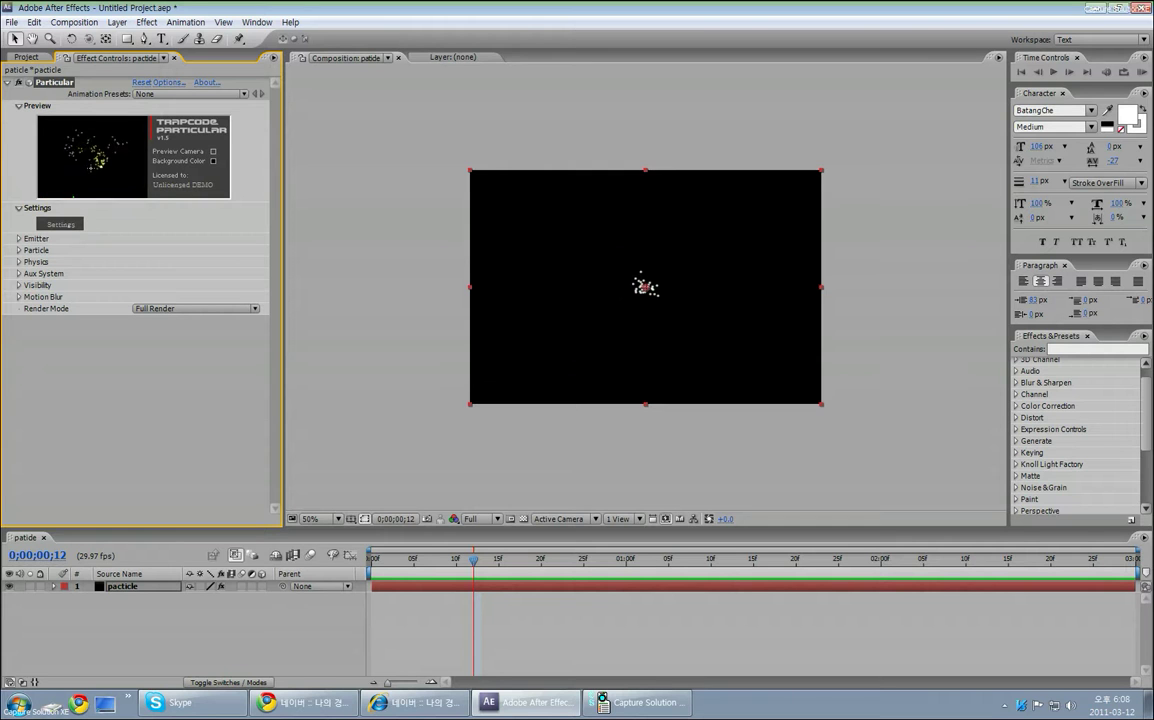
Collapse the Settings group of the Particular effect and expand its Emitter parameters.
click(19, 208)
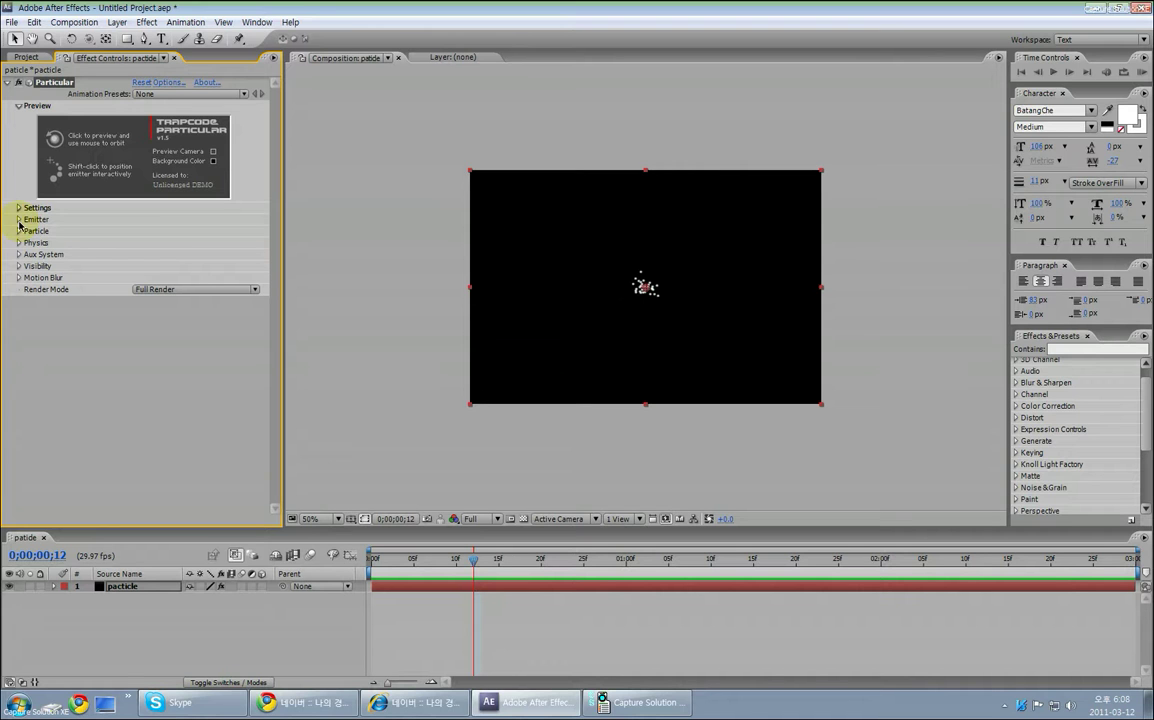
click(19, 220)
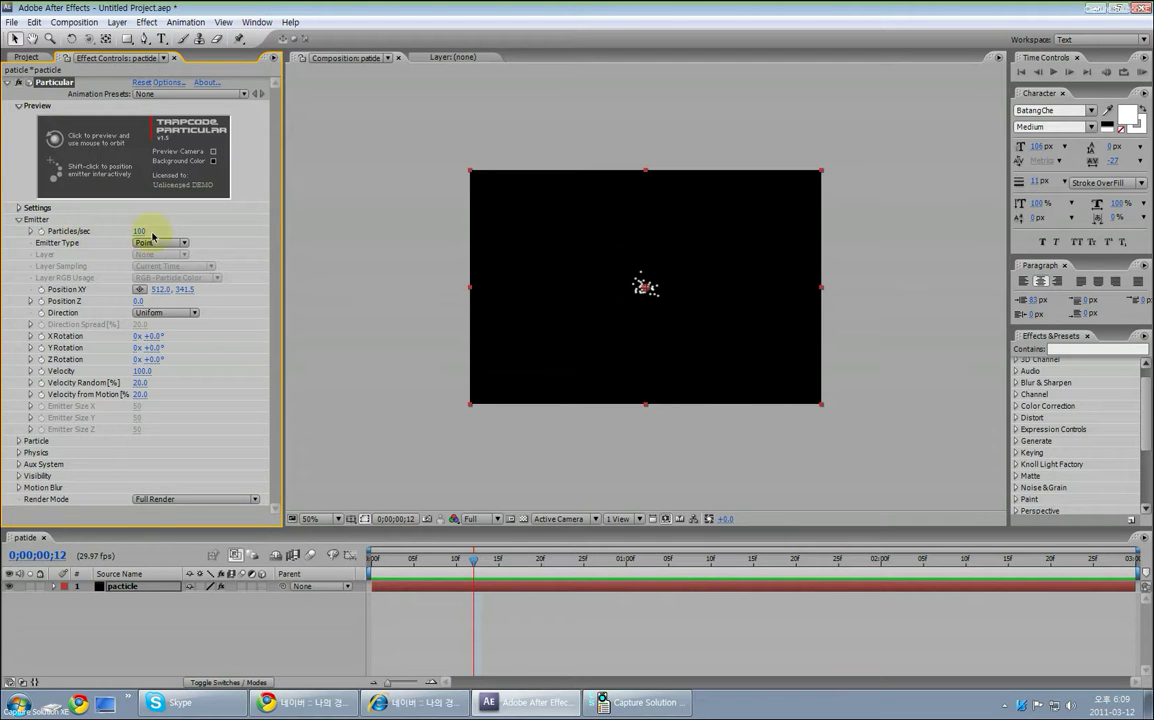
Try higher Particles/sec values such as 971 for the emitter, check them at 0;00;01;13, and restore the value to 100.
scroll(556, 309, up, 2)
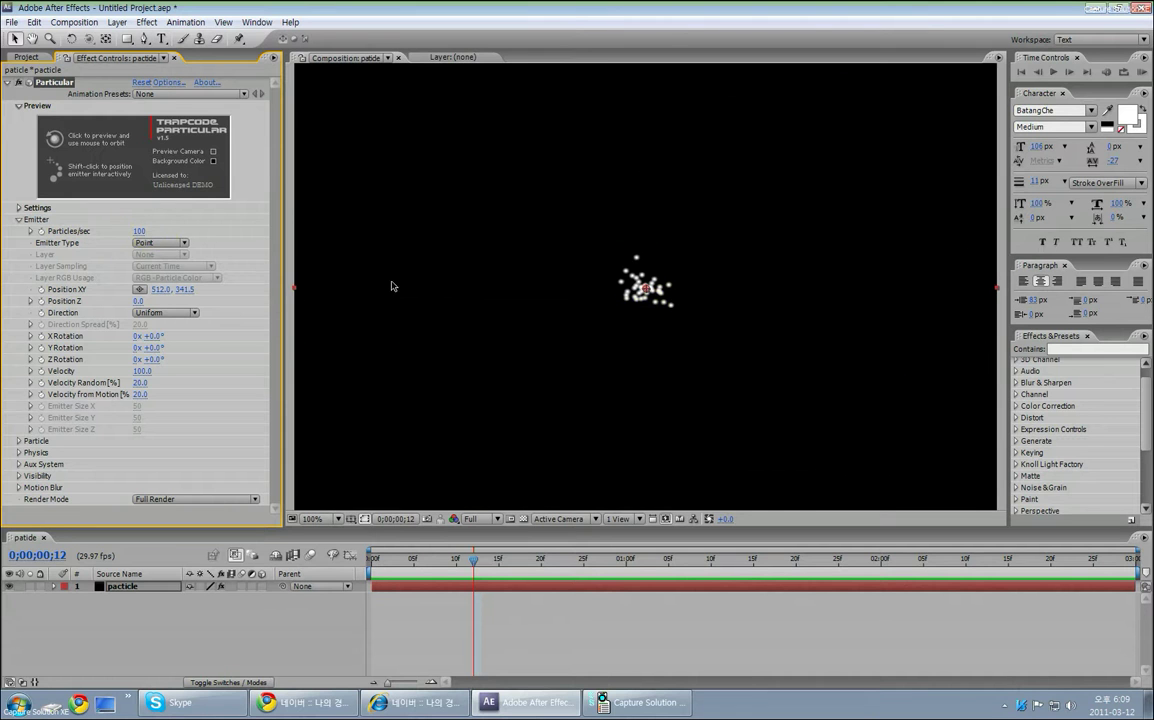
drag(139, 236, 683, 237)
click(737, 558)
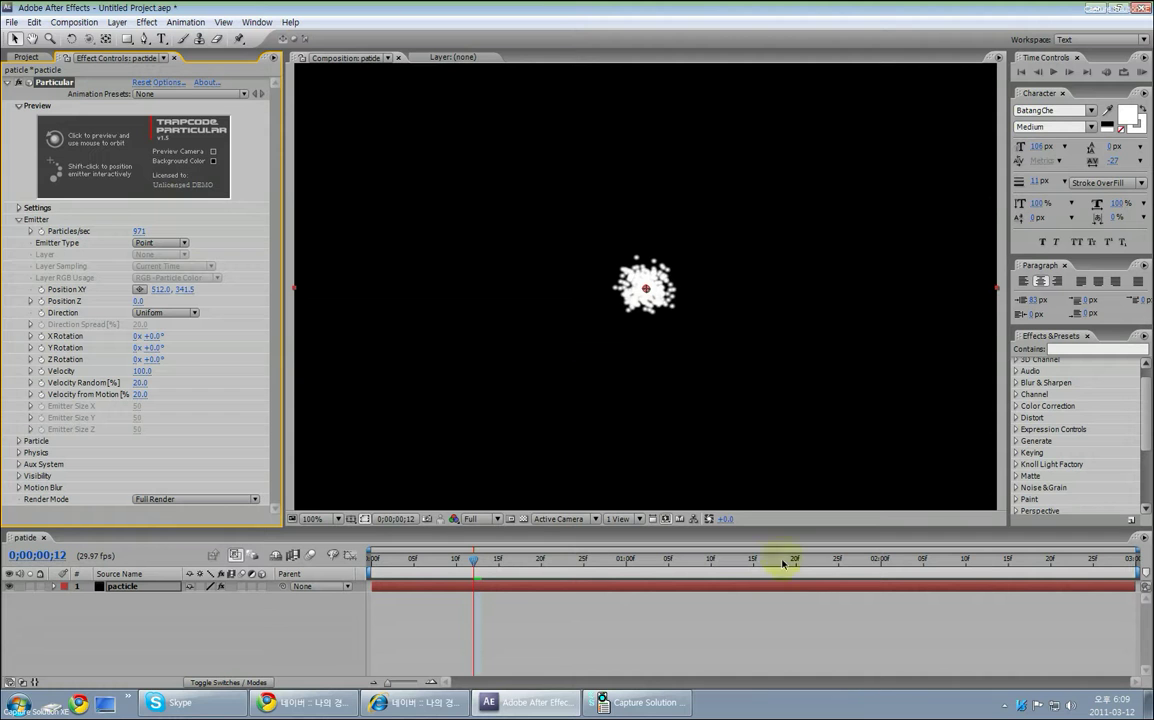
drag(135, 231, 489, 234)
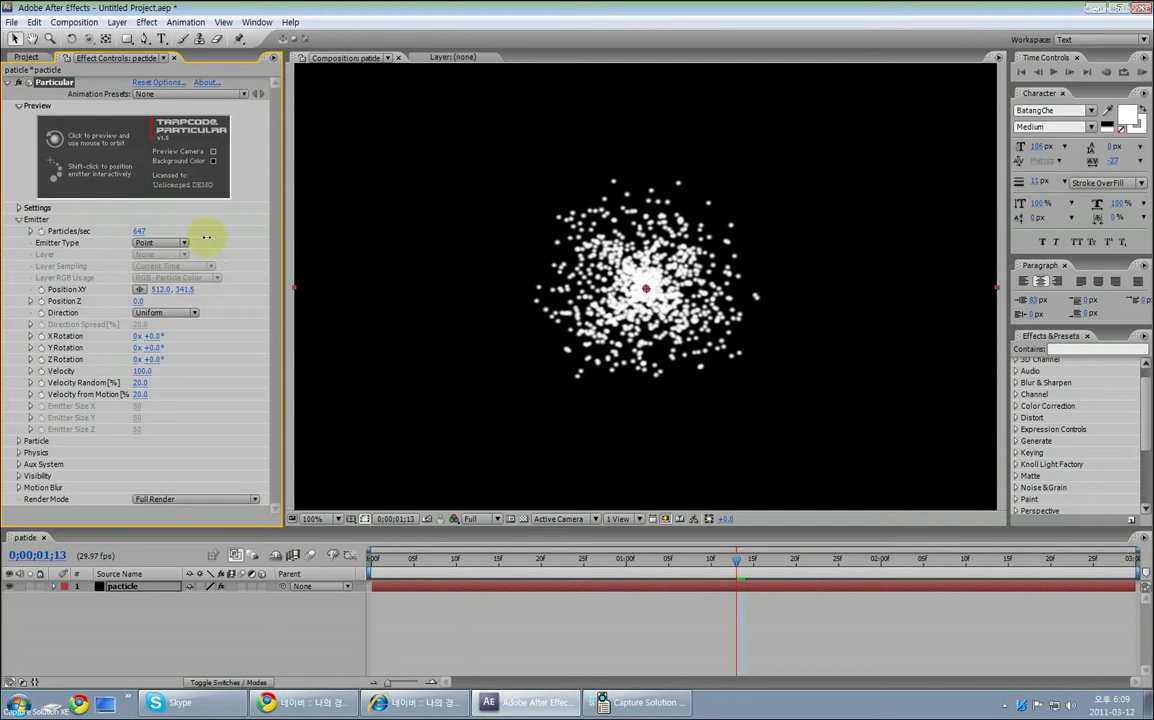
click(142, 231)
text(100)
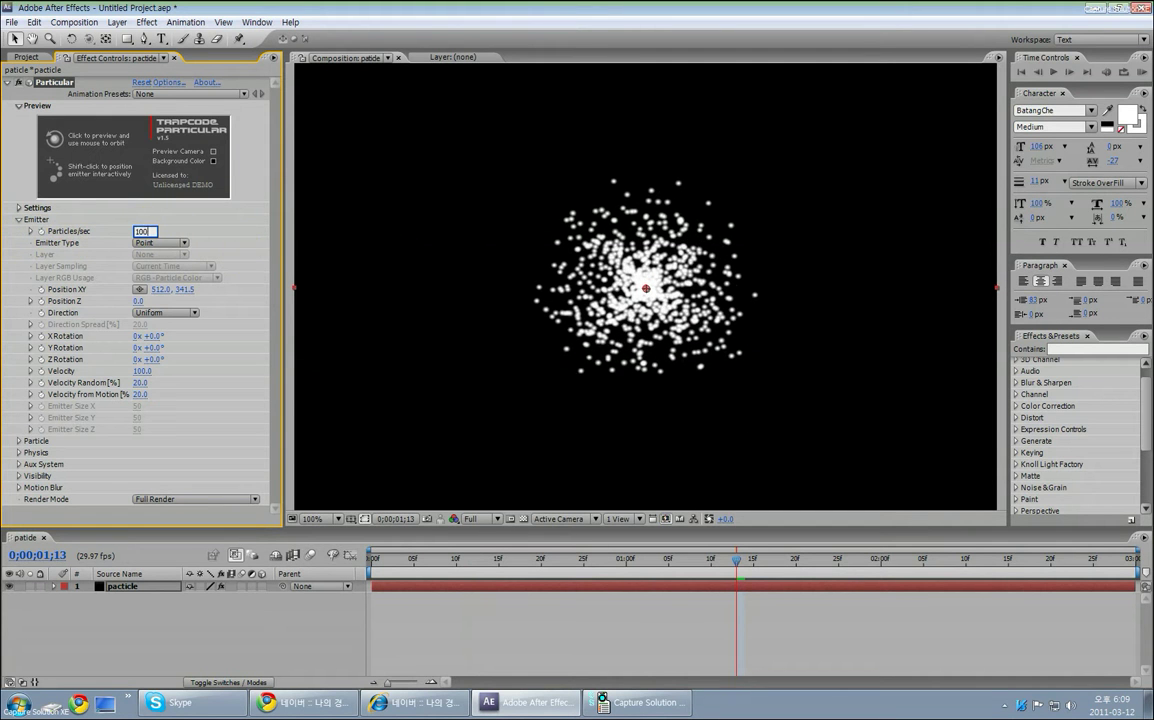
key(Return)
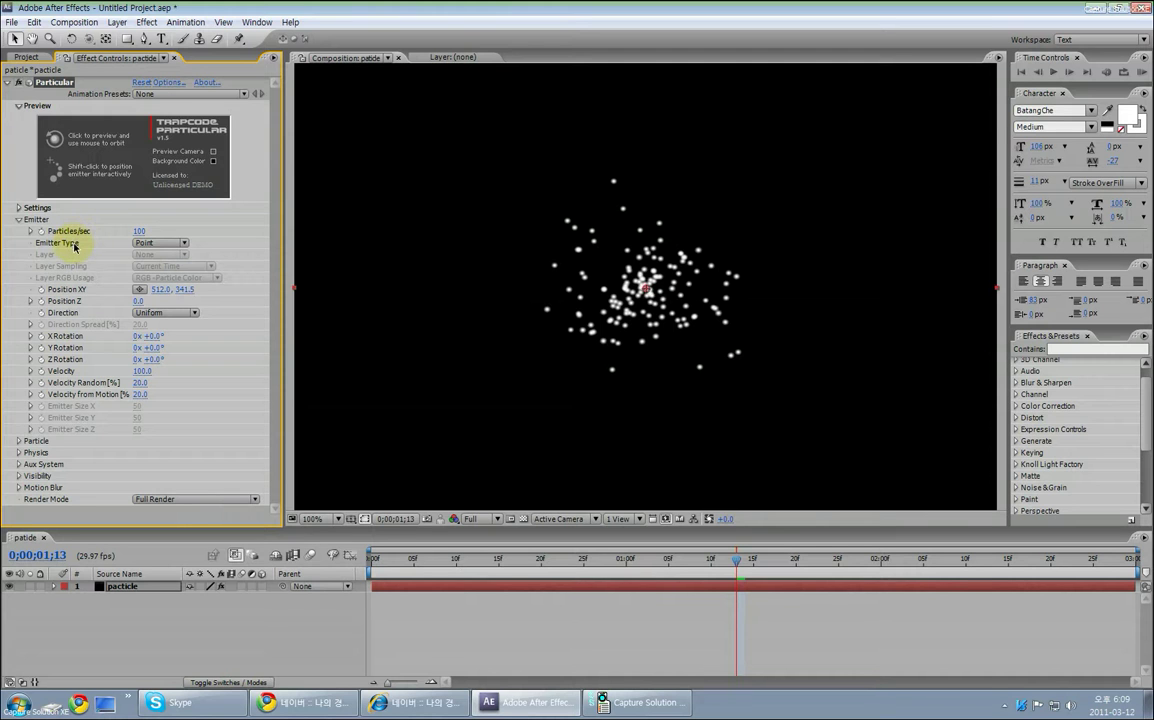
Change the Emitter Type to Box and scrub the current time to 0;00;01;09.
click(176, 244)
click(176, 248)
mouse_move(736, 565)
mouse_down()
mouse_move(598, 564)
mouse_move(853, 558)
mouse_move(587, 561)
mouse_move(786, 562)
mouse_move(736, 570)
mouse_up()
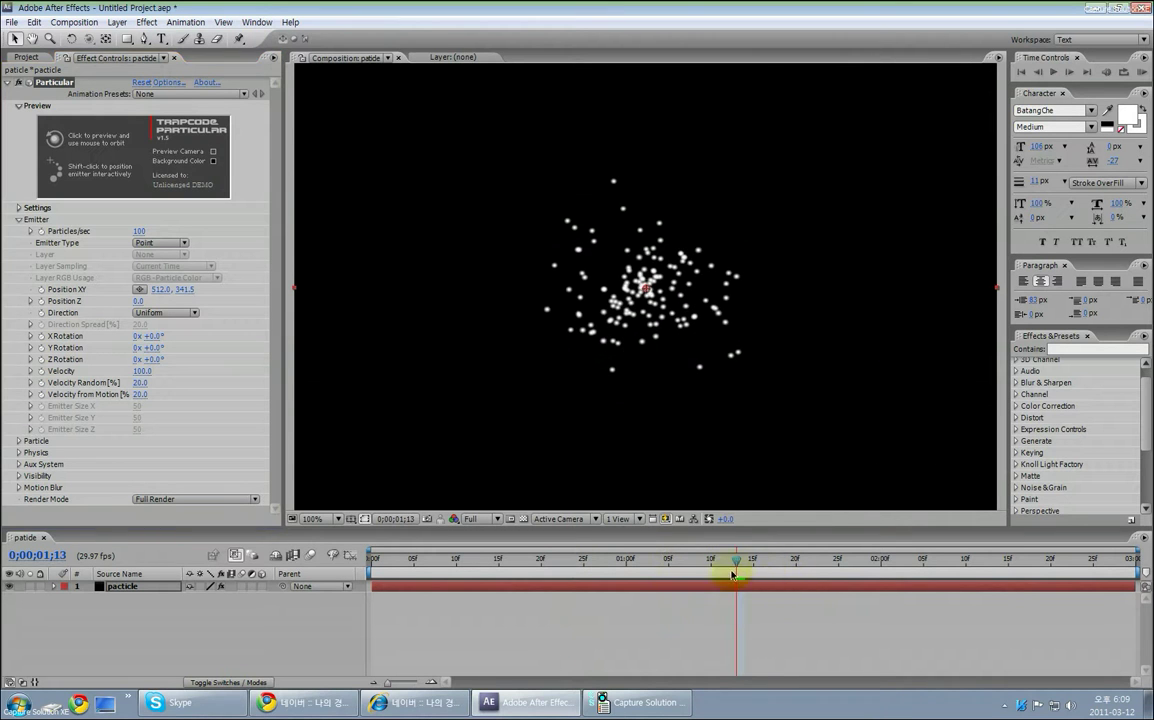
click(183, 244)
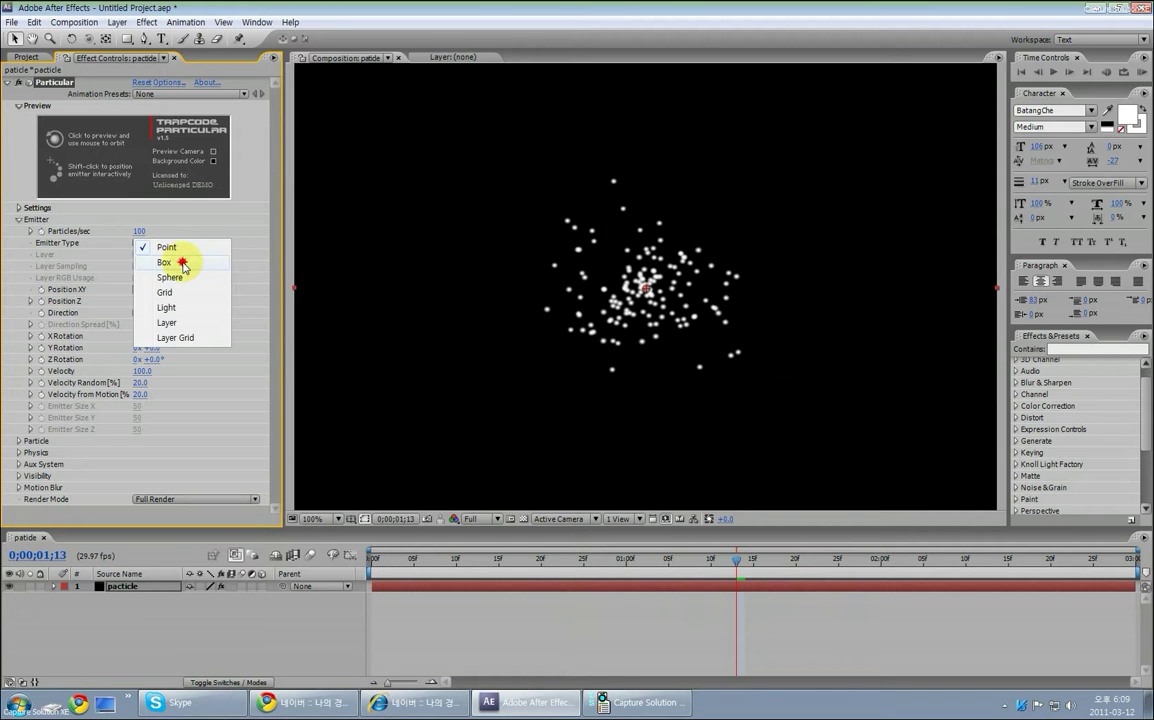
click(184, 264)
drag(738, 565, 704, 559)
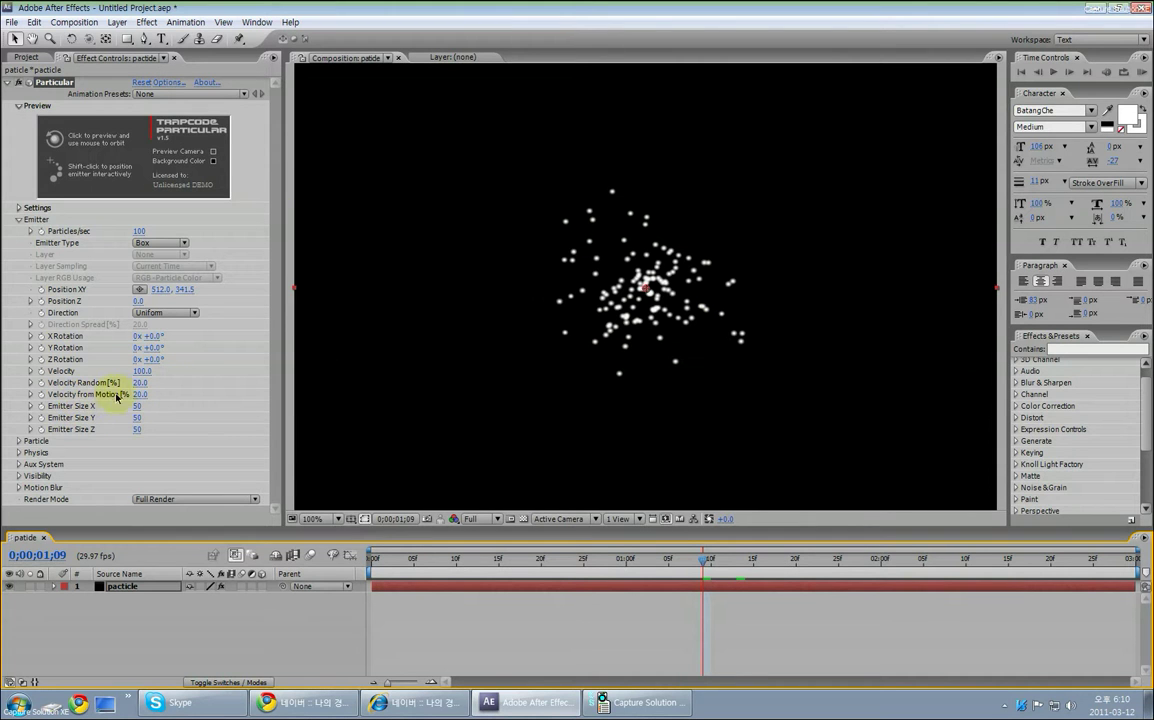
Set the emitter's Velocity to 0, then check the Sphere Emitter Type with the current time at 0;00;02;03.
drag(137, 372, 141, 378)
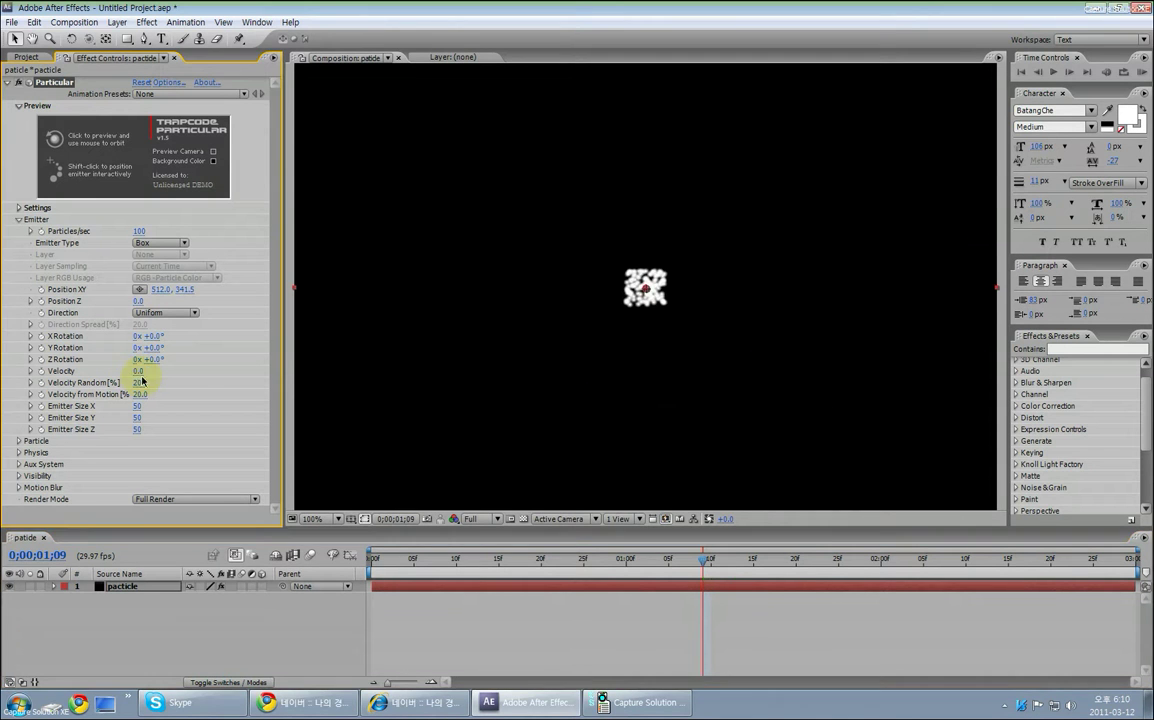
scroll(715, 413, up, 1)
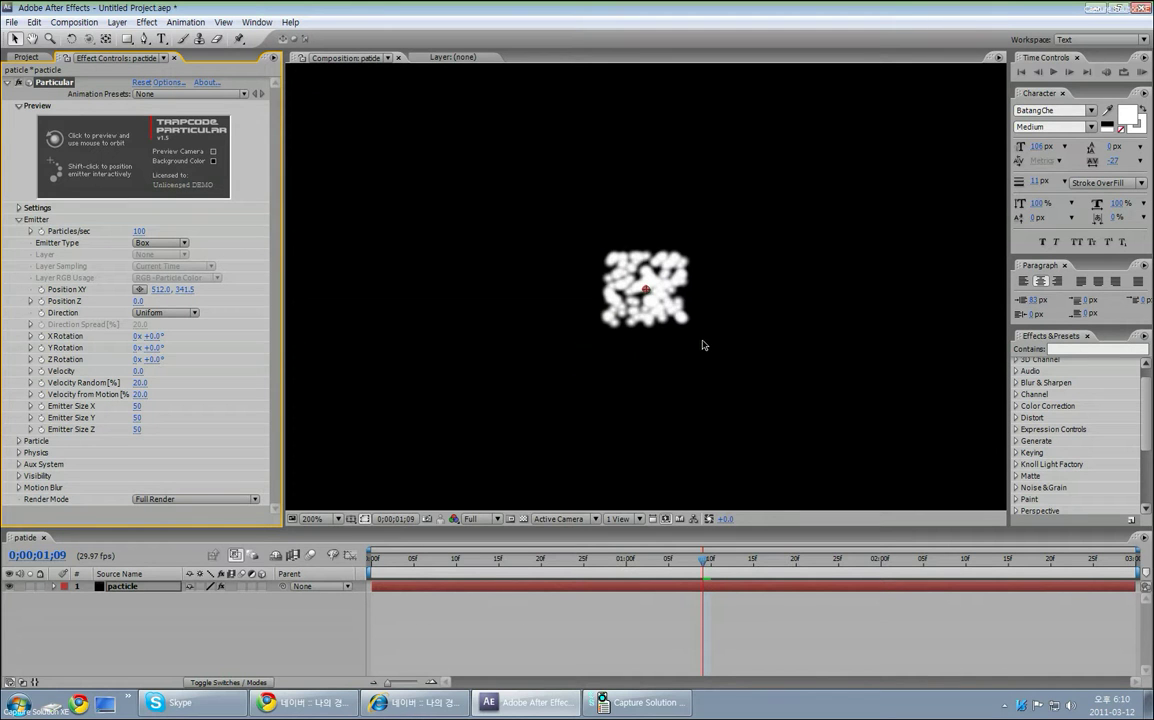
click(140, 245)
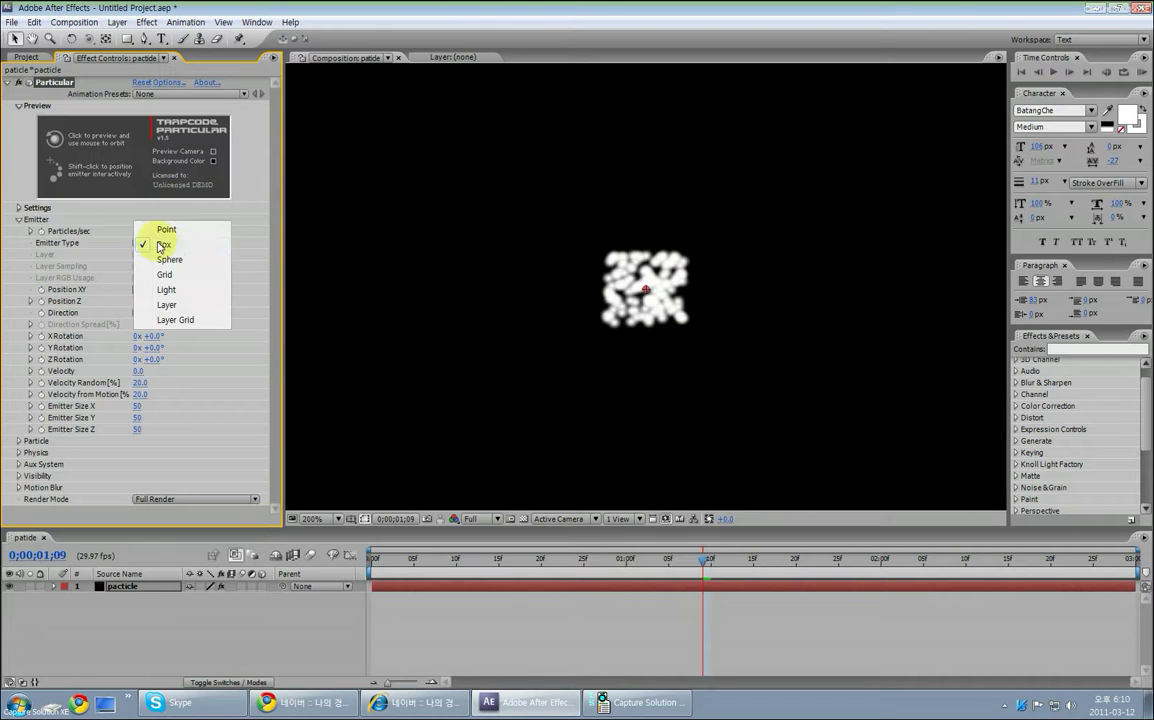
click(170, 260)
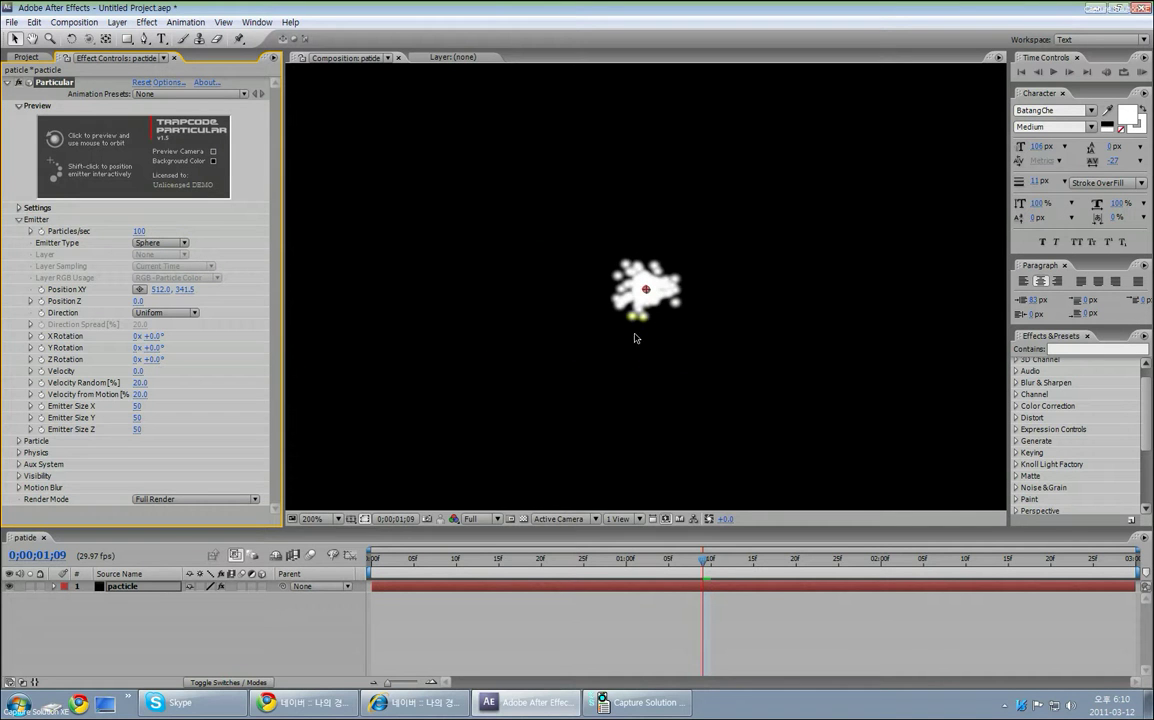
click(733, 557)
drag(727, 552, 906, 560)
Change the Emitter Type to Grid and scrub the current time to 0;00;01;21.
click(170, 244)
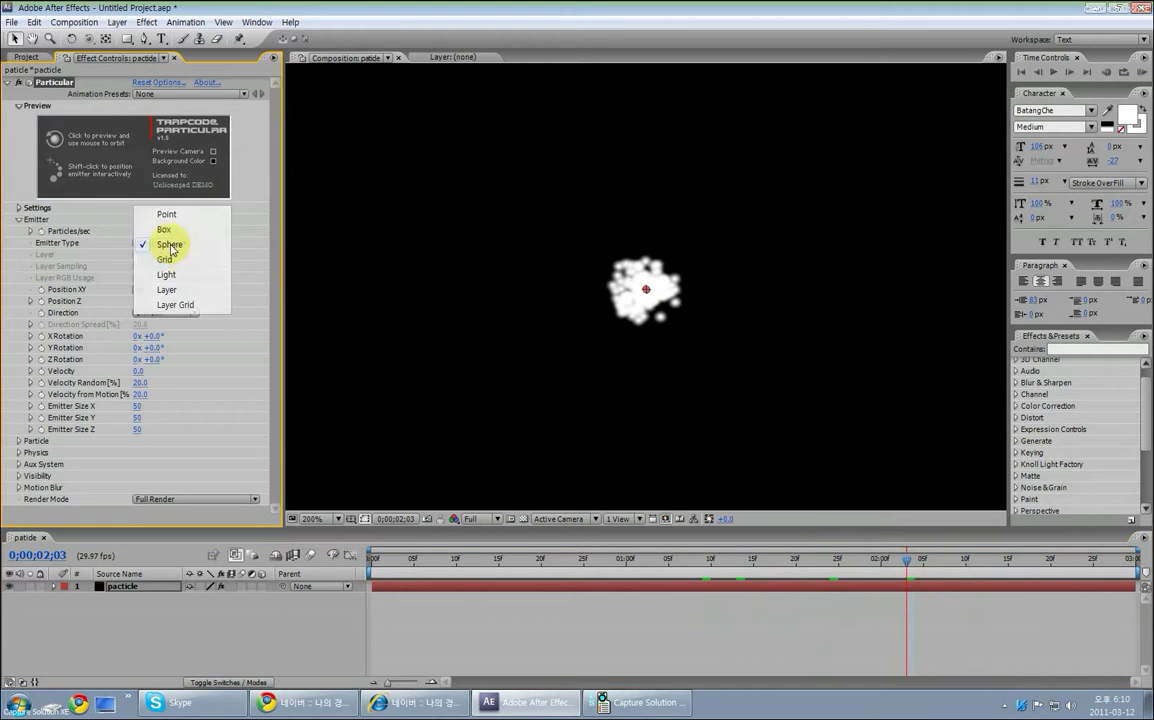
click(166, 259)
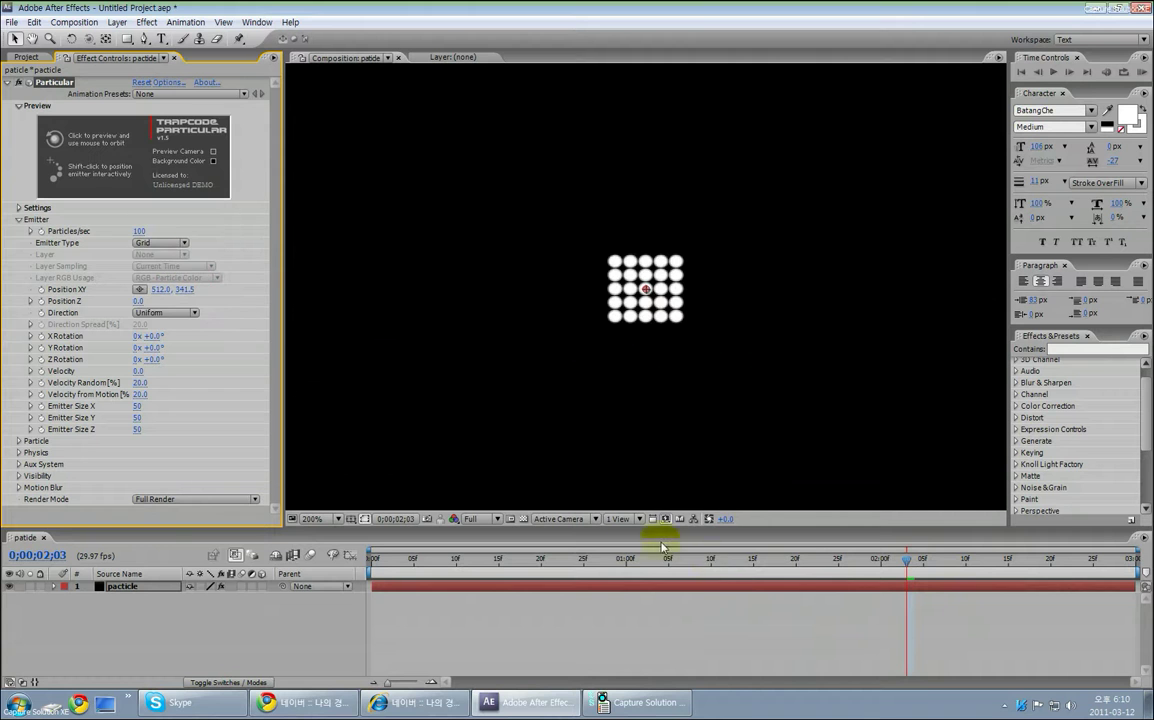
mouse_move(781, 562)
mouse_down()
mouse_move(616, 561)
mouse_move(804, 561)
mouse_up()
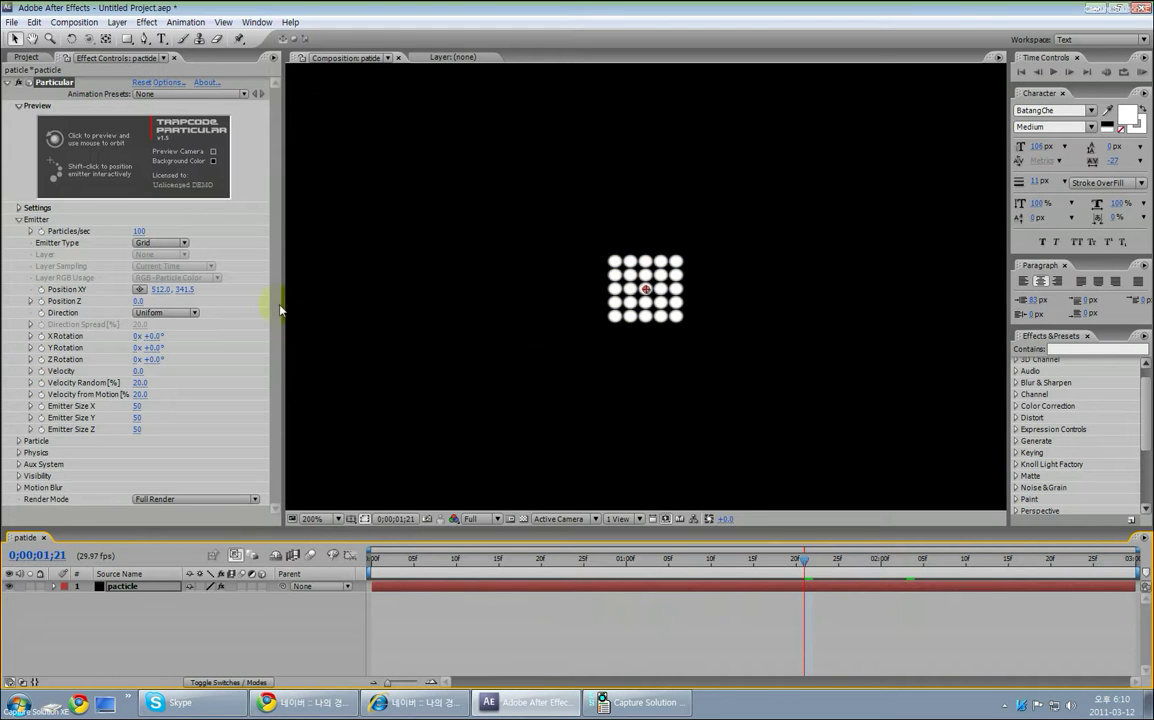
Change the Emitter Type to Light and dismiss the information message about light emitters.
click(184, 246)
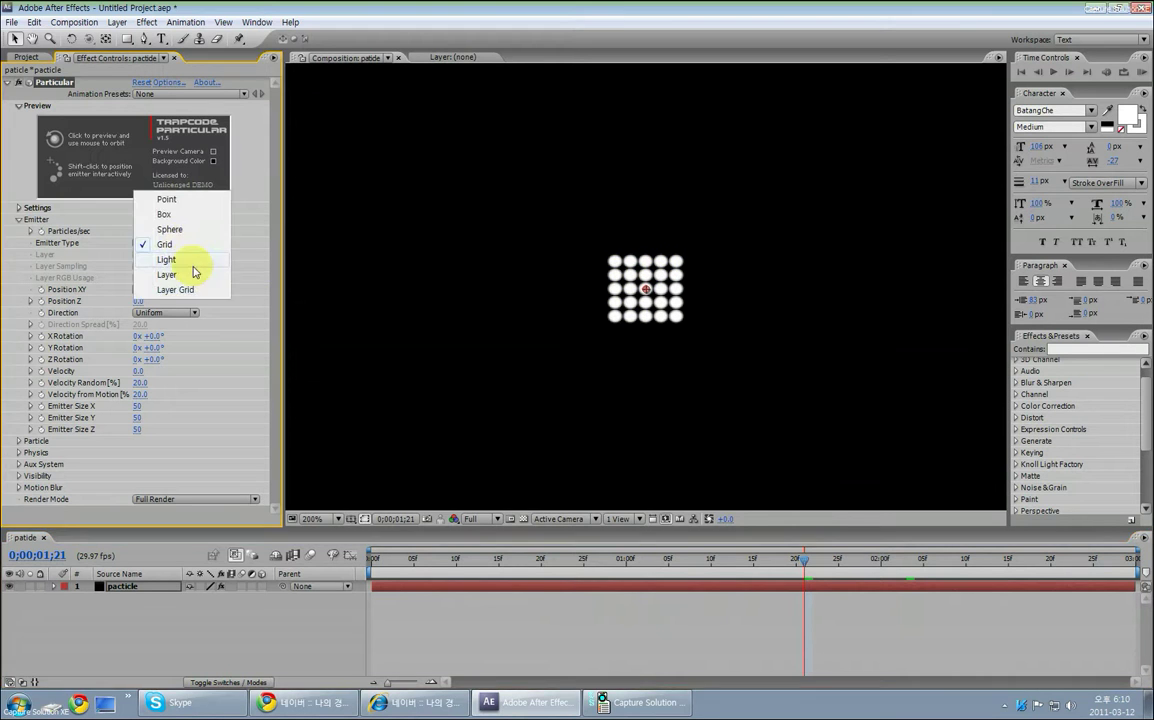
click(192, 260)
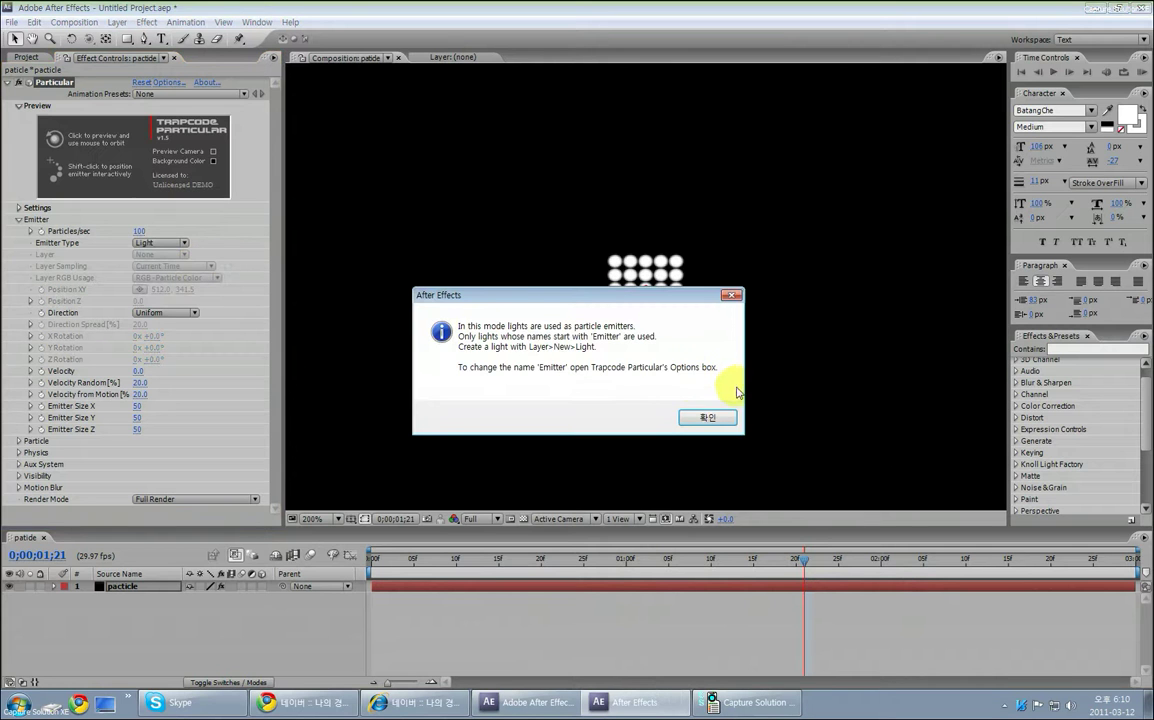
click(731, 297)
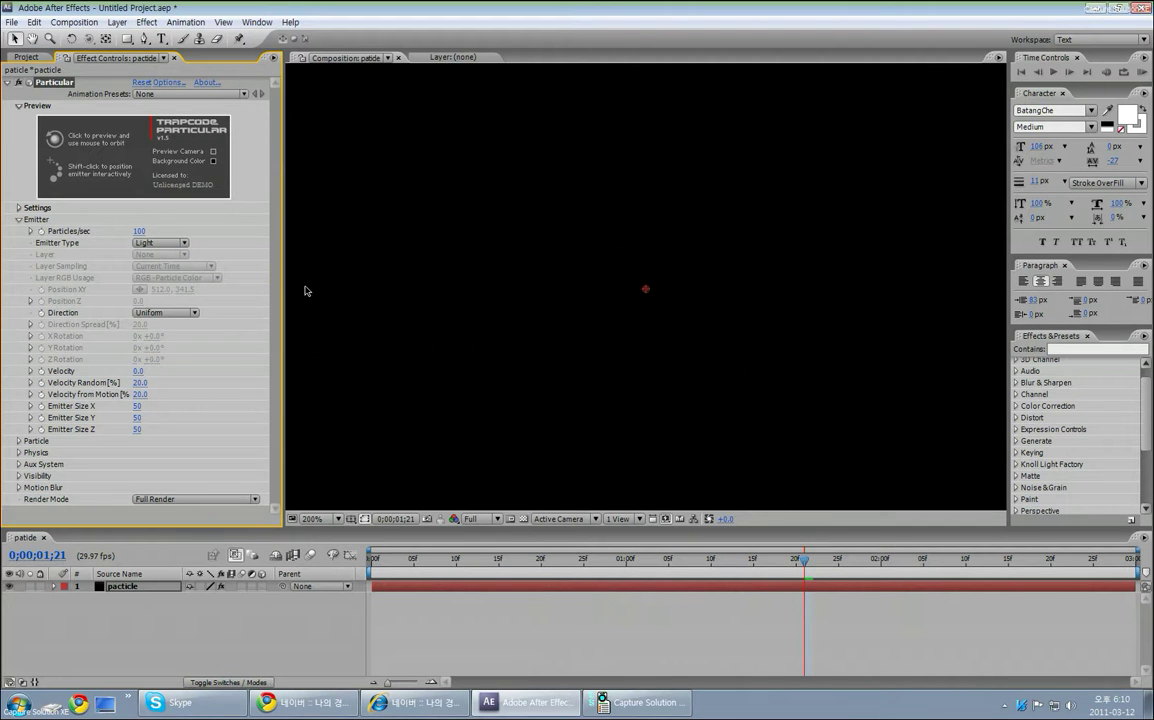
click(178, 244)
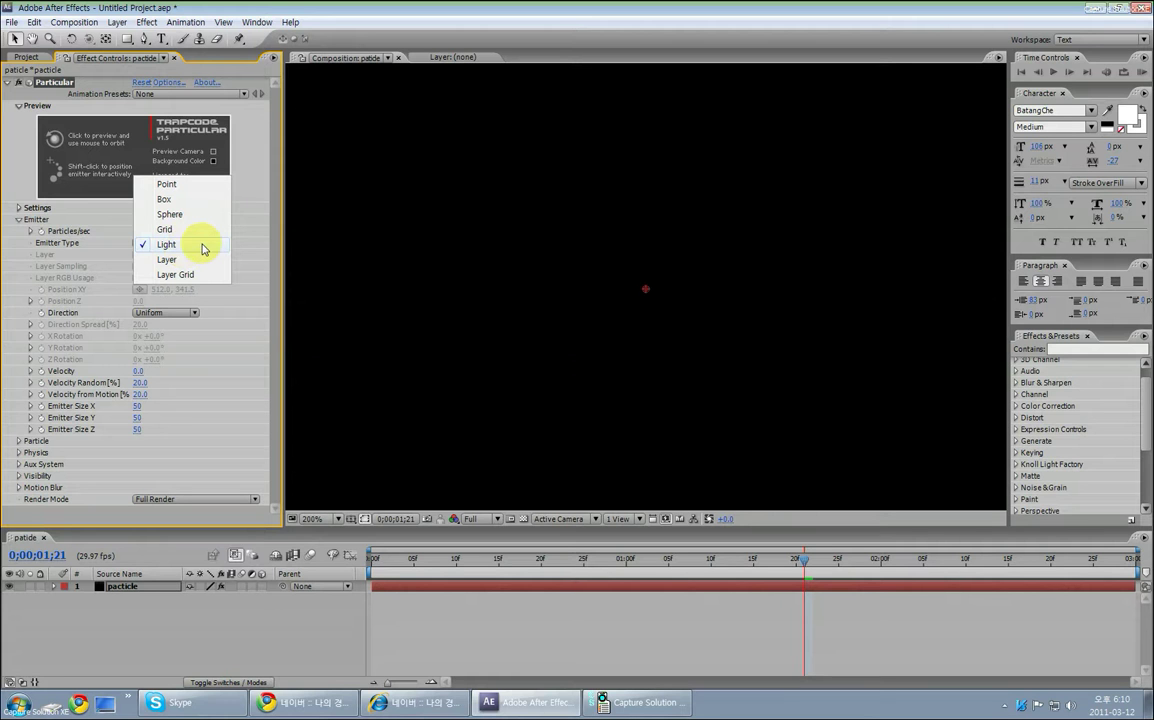
Create a Spot light named Emitter with 100% intensity, a 90-degree cone angle and 50% cone feather.
click(270, 626)
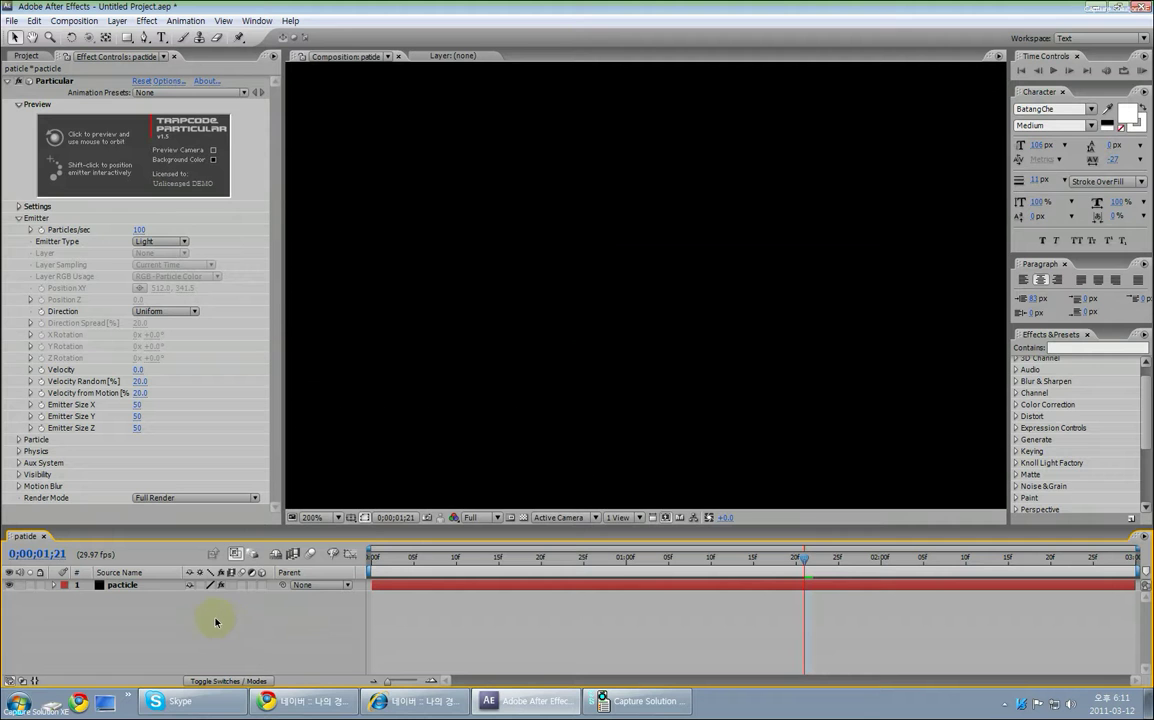
right_click(149, 619)
mouse_move(291, 617)
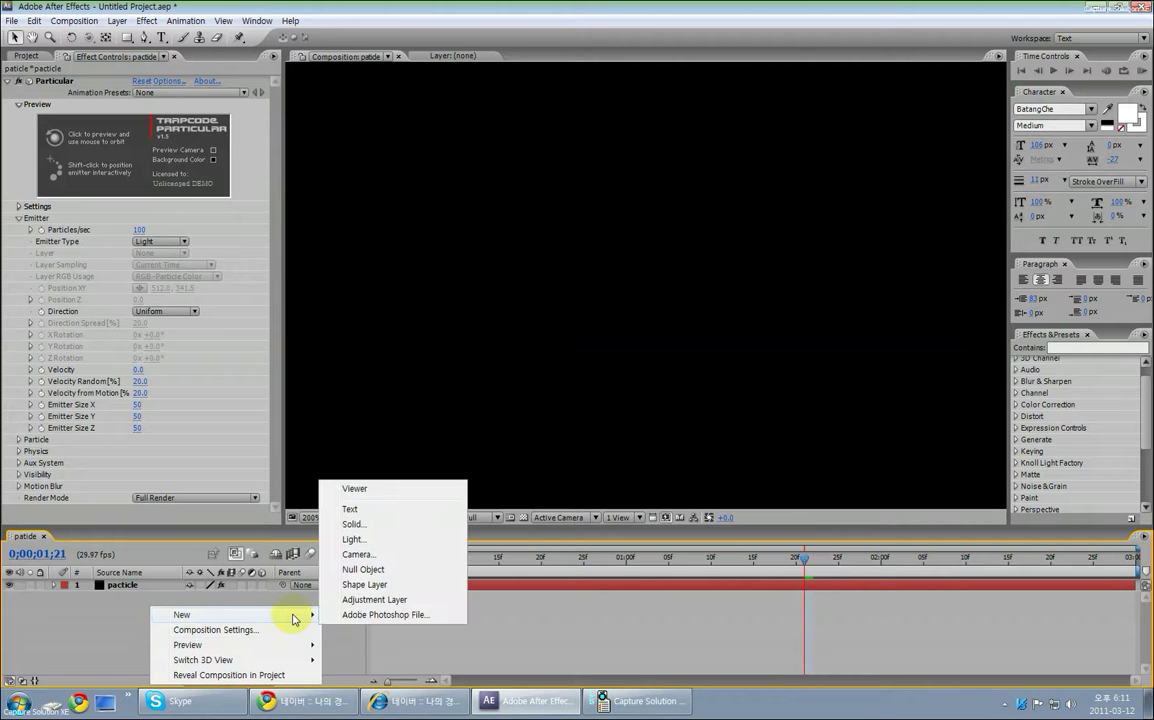
click(402, 540)
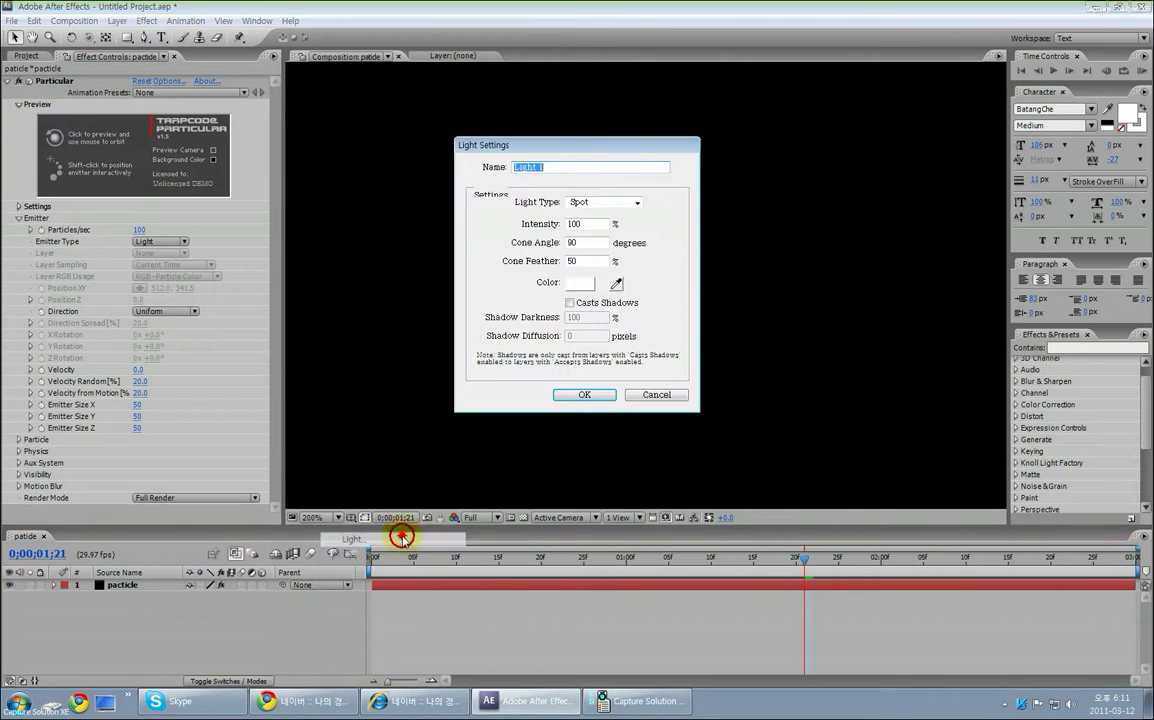
key(BackSpace)
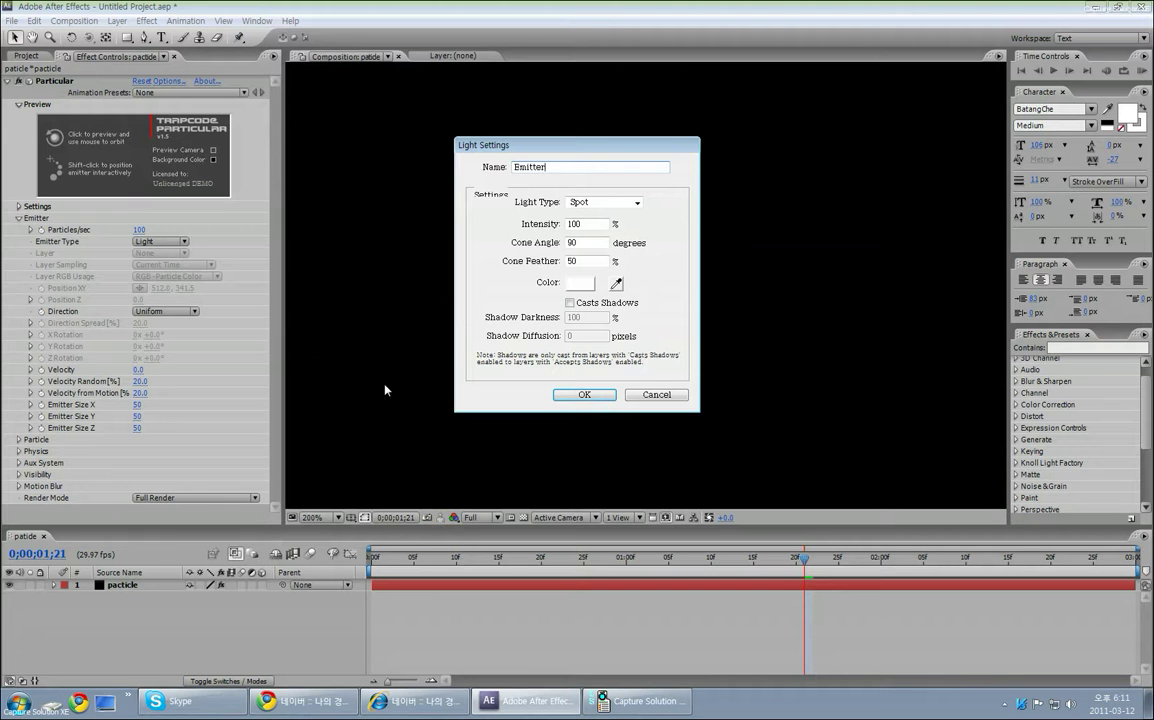
drag(554, 166, 513, 170)
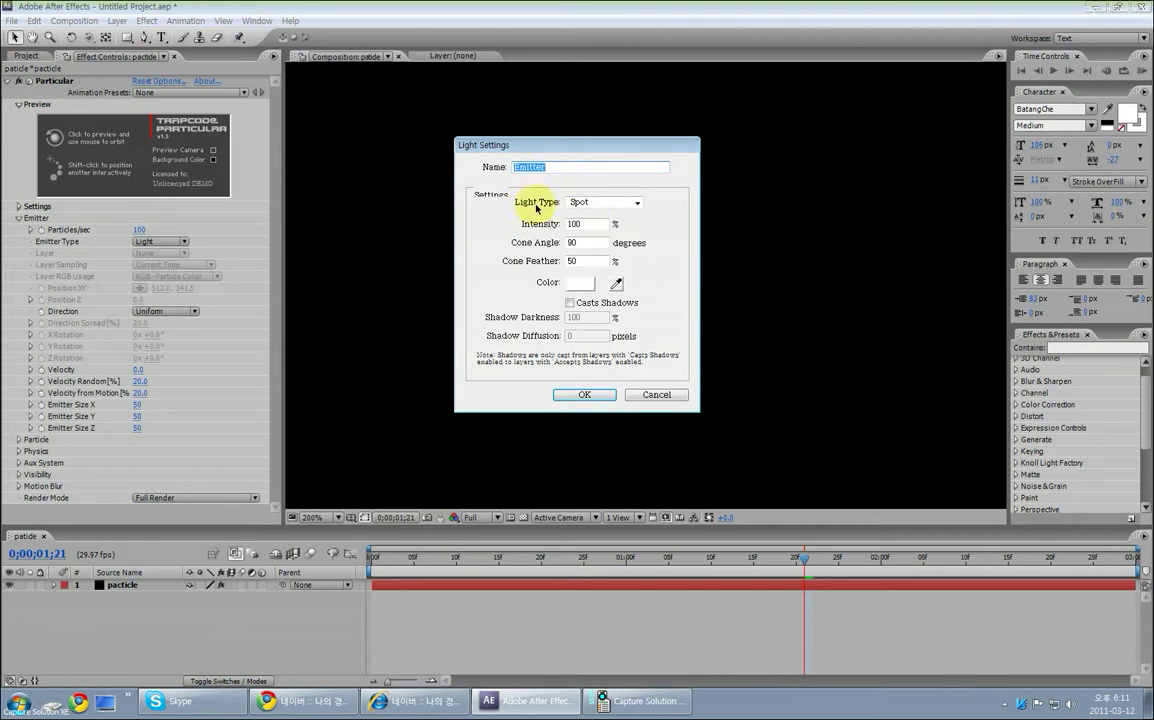
click(633, 204)
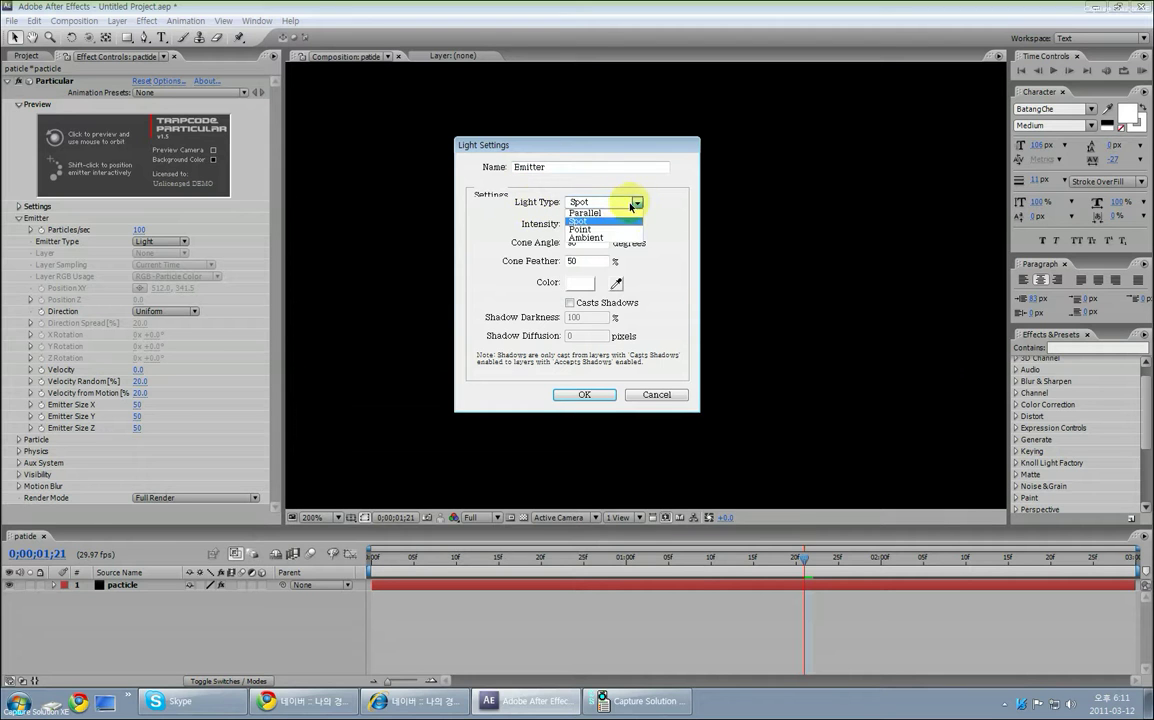
click(620, 221)
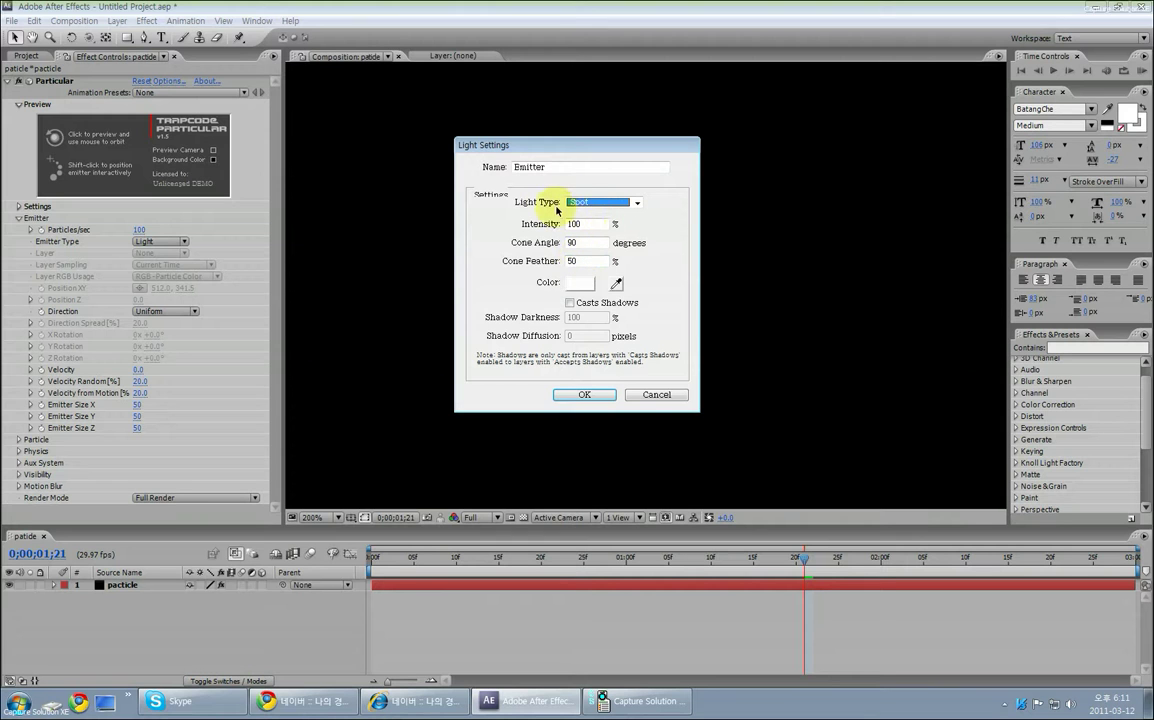
click(584, 396)
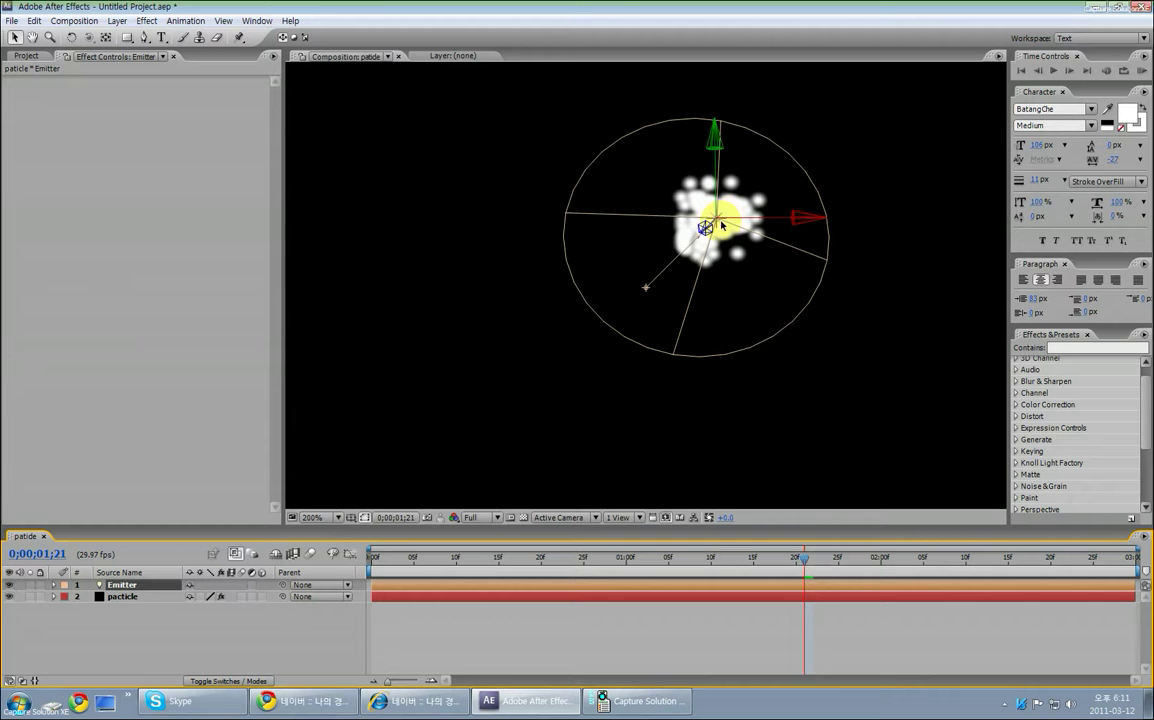
Add a new camera layer to the composition, accepting the camera settings as offered.
click(140, 598)
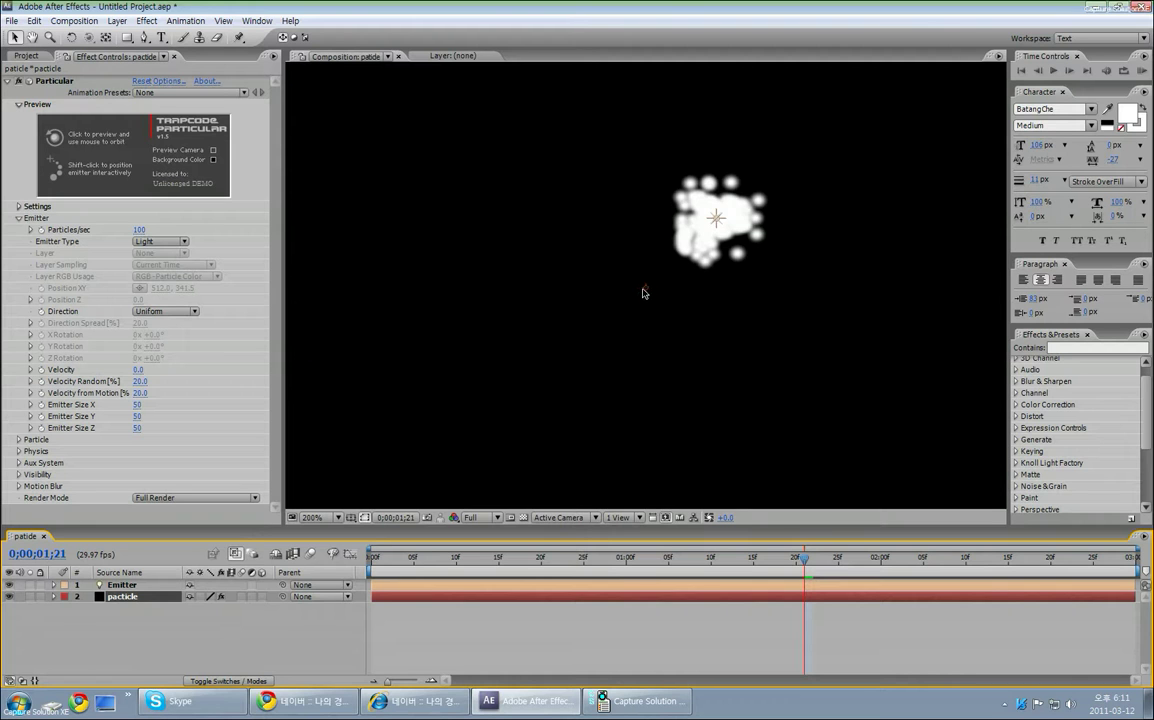
click(722, 222)
right_click(240, 644)
mouse_move(301, 618)
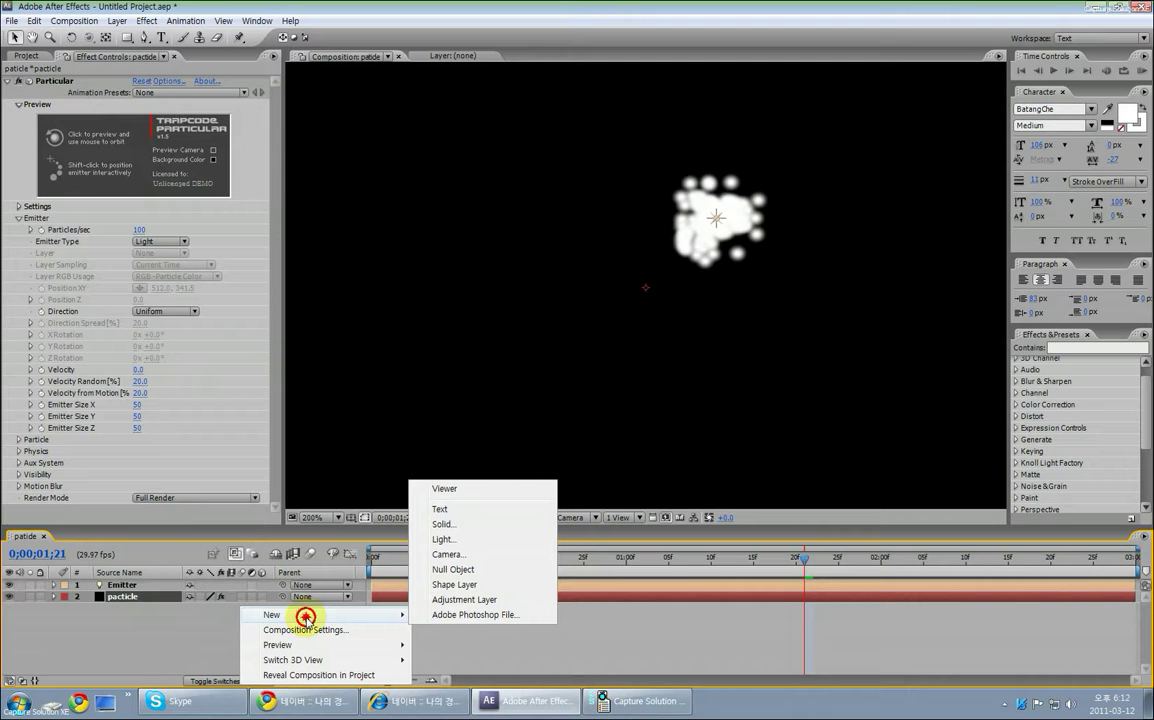
click(481, 558)
click(690, 432)
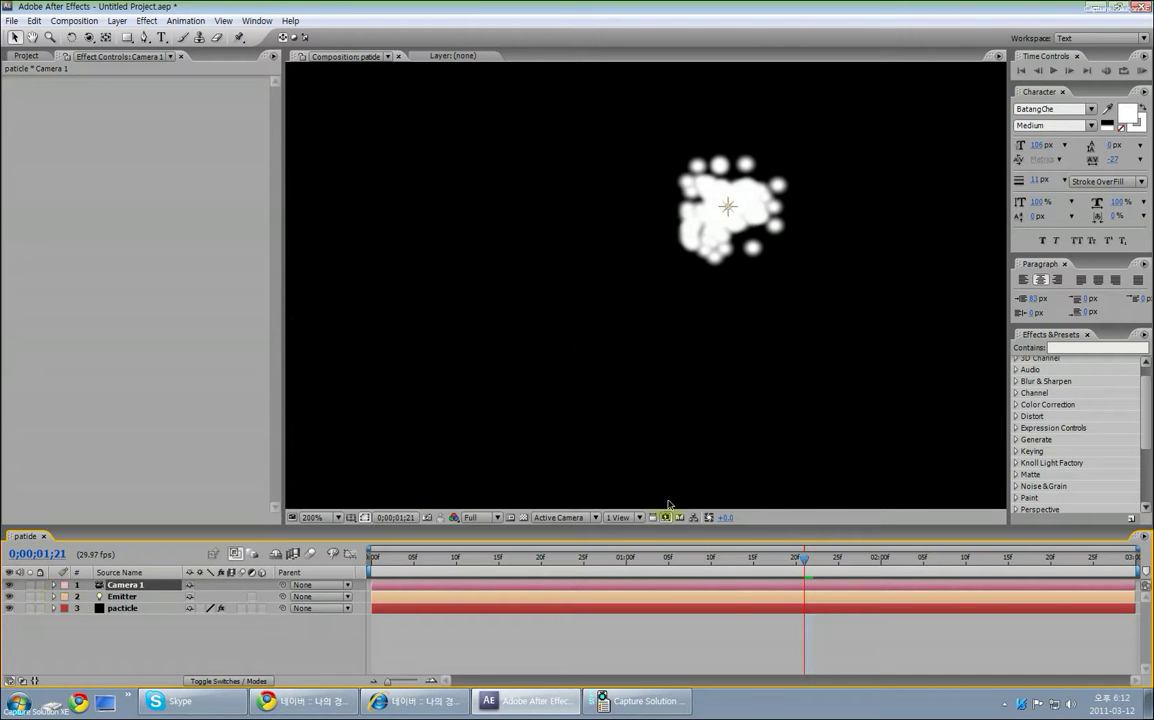
Split the viewer into 2 Views - Horizontal and move the camera in the Top view to an angled position beside the solid.
click(639, 517)
click(675, 547)
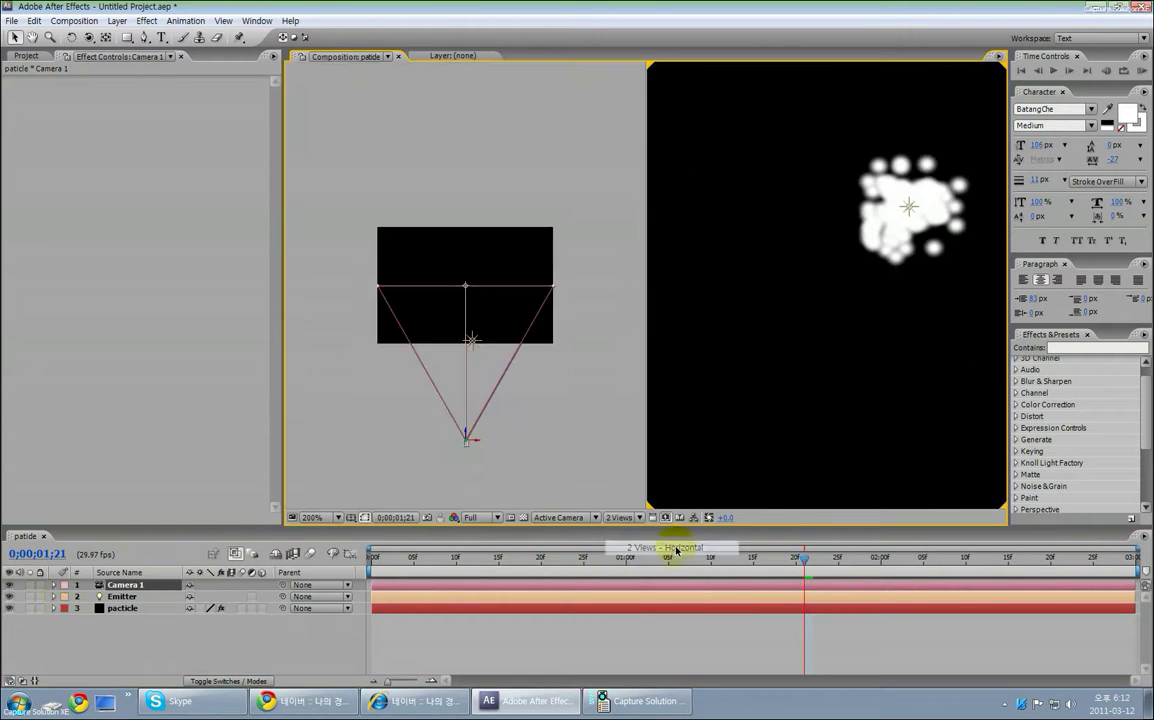
click(467, 437)
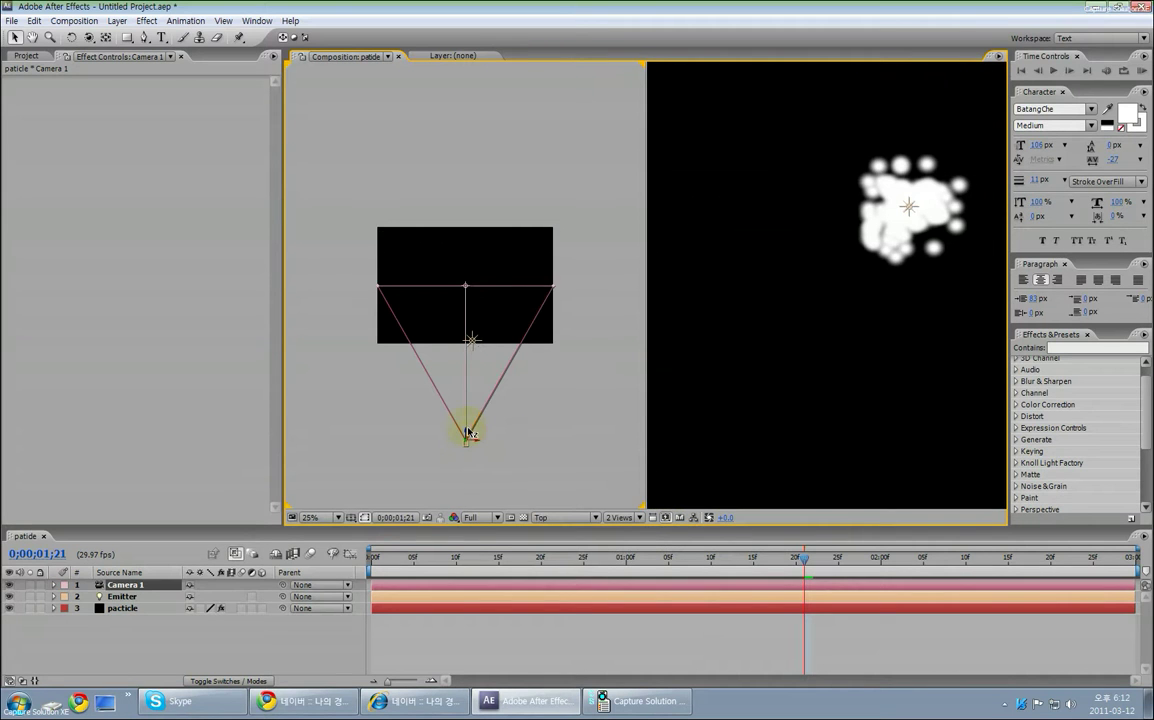
mouse_move(472, 453)
mouse_down()
mouse_move(469, 443)
mouse_move(482, 464)
mouse_up()
key(w)
drag(467, 458, 566, 409)
key(v)
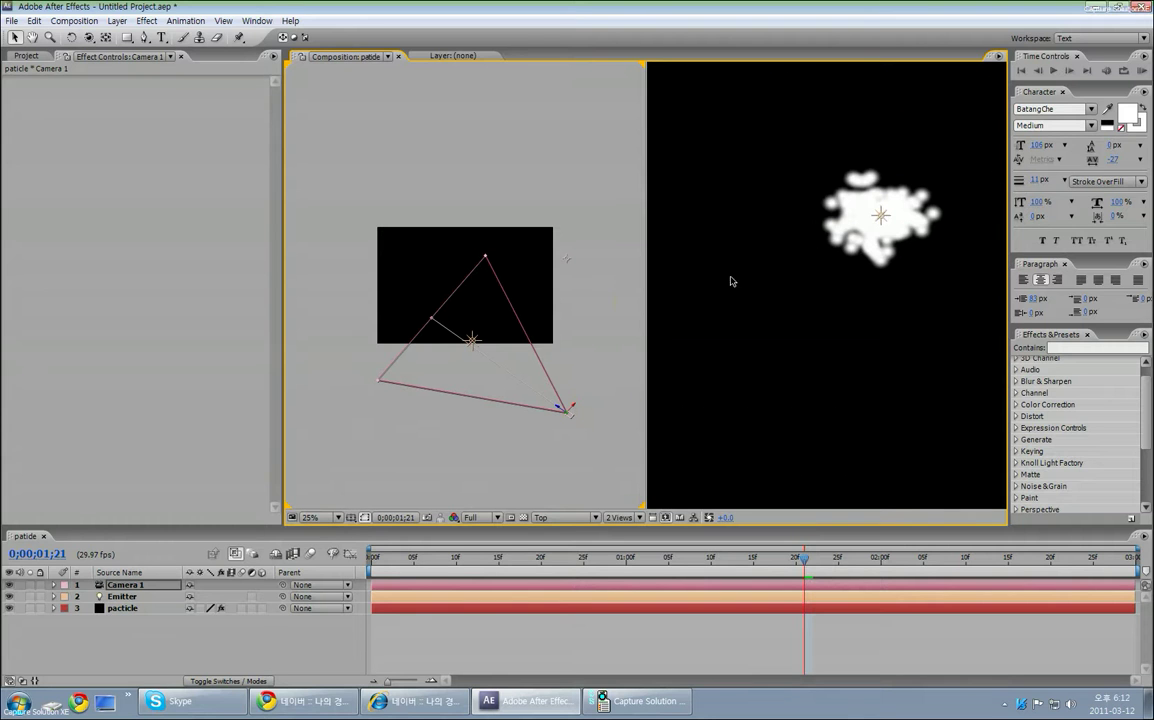
Change the Emitter Type of the pacticle layer's Particular effect from Light to Layer.
click(140, 609)
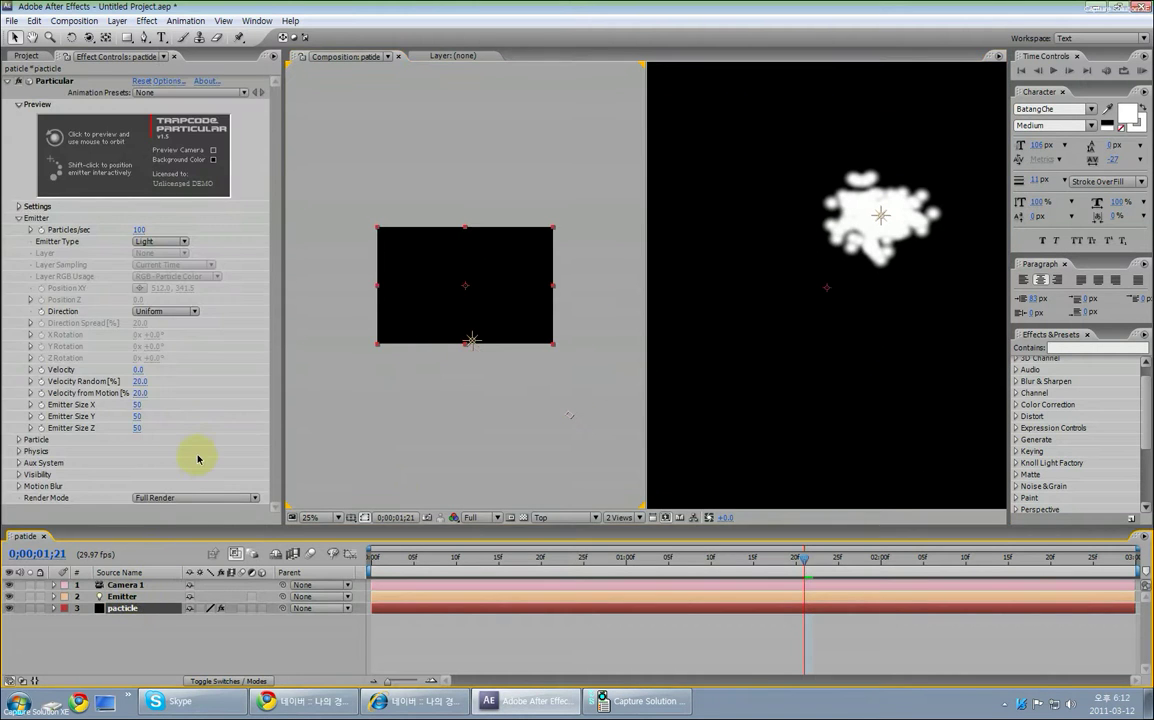
click(181, 243)
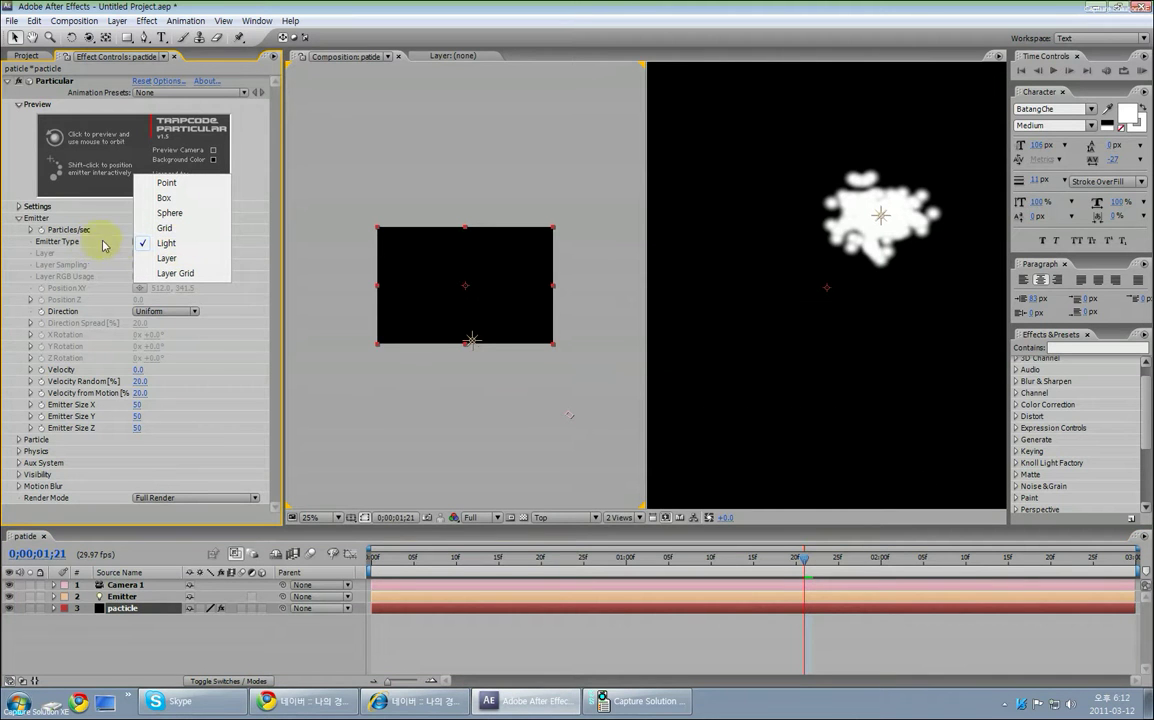
click(308, 111)
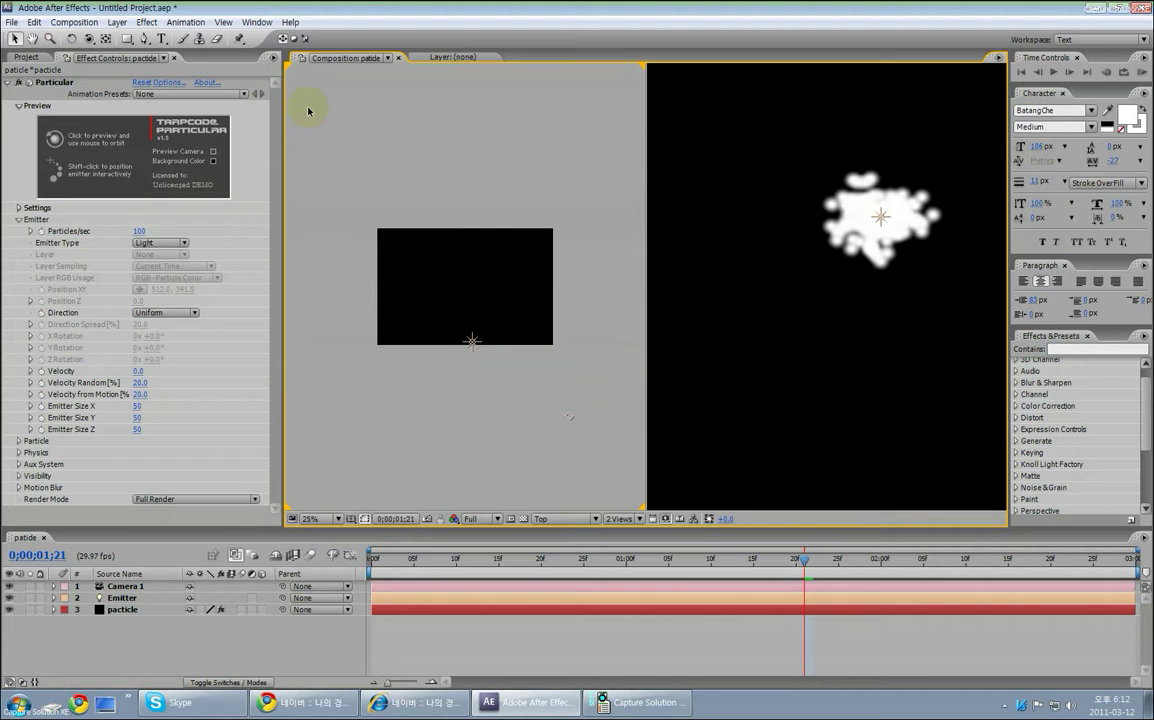
click(180, 244)
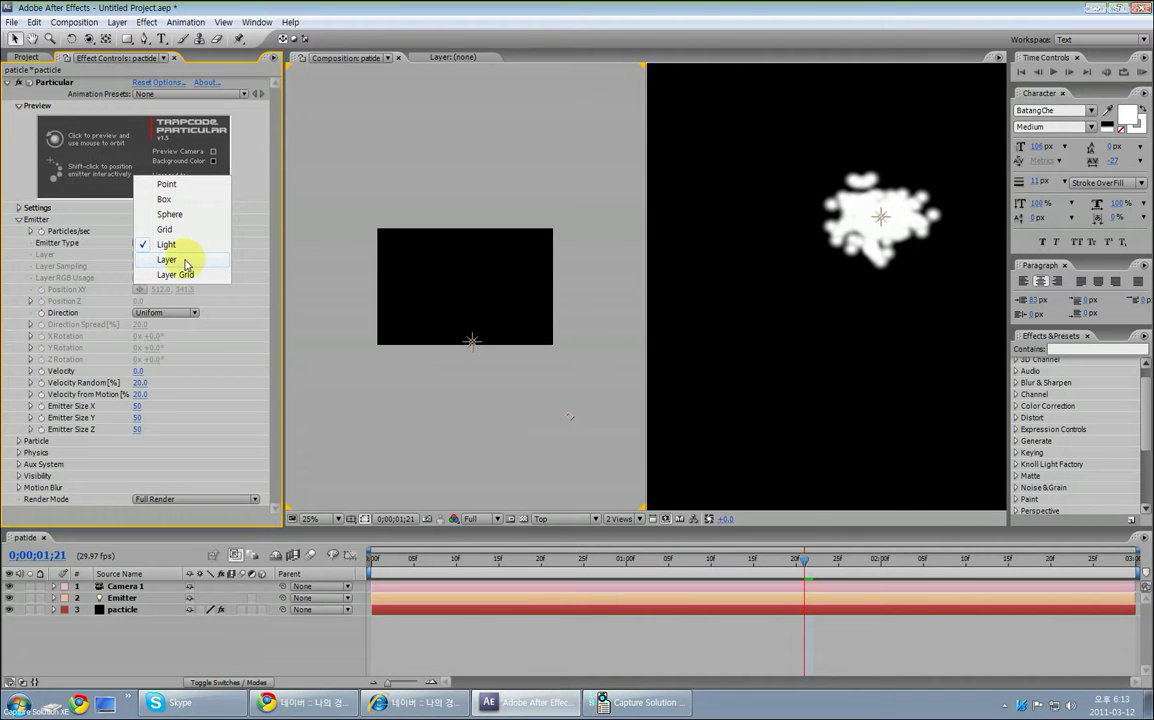
click(185, 261)
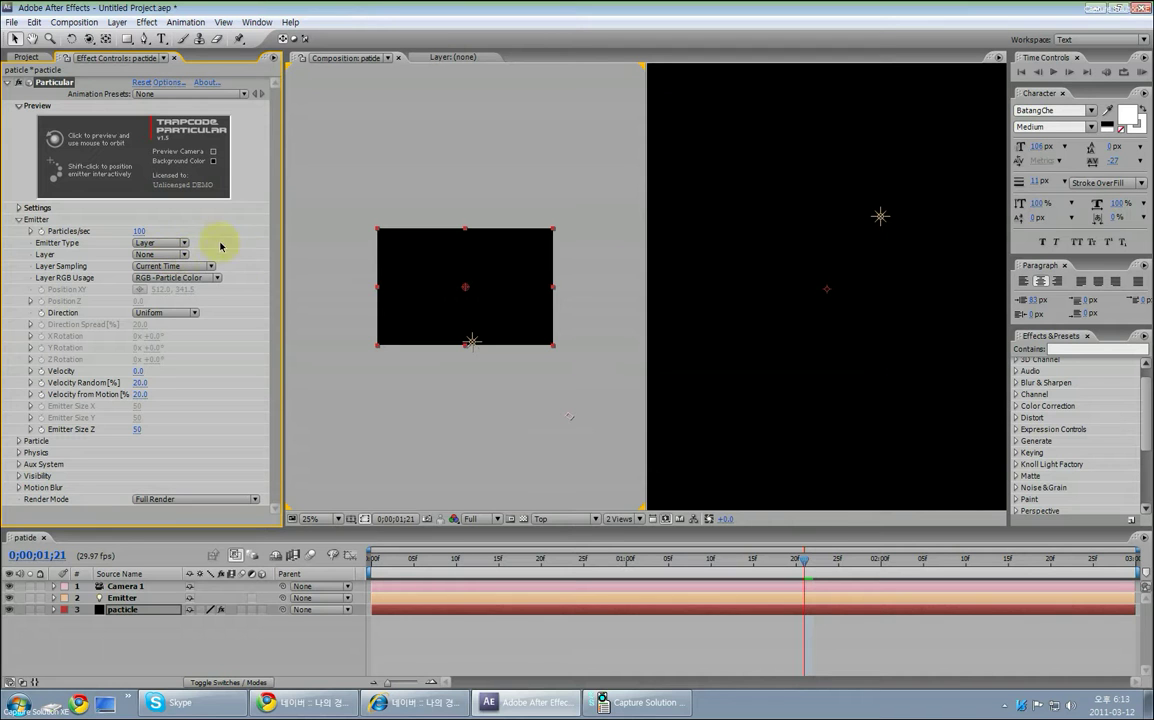
Import the image file sungdang.jpg into the project.
click(26, 57)
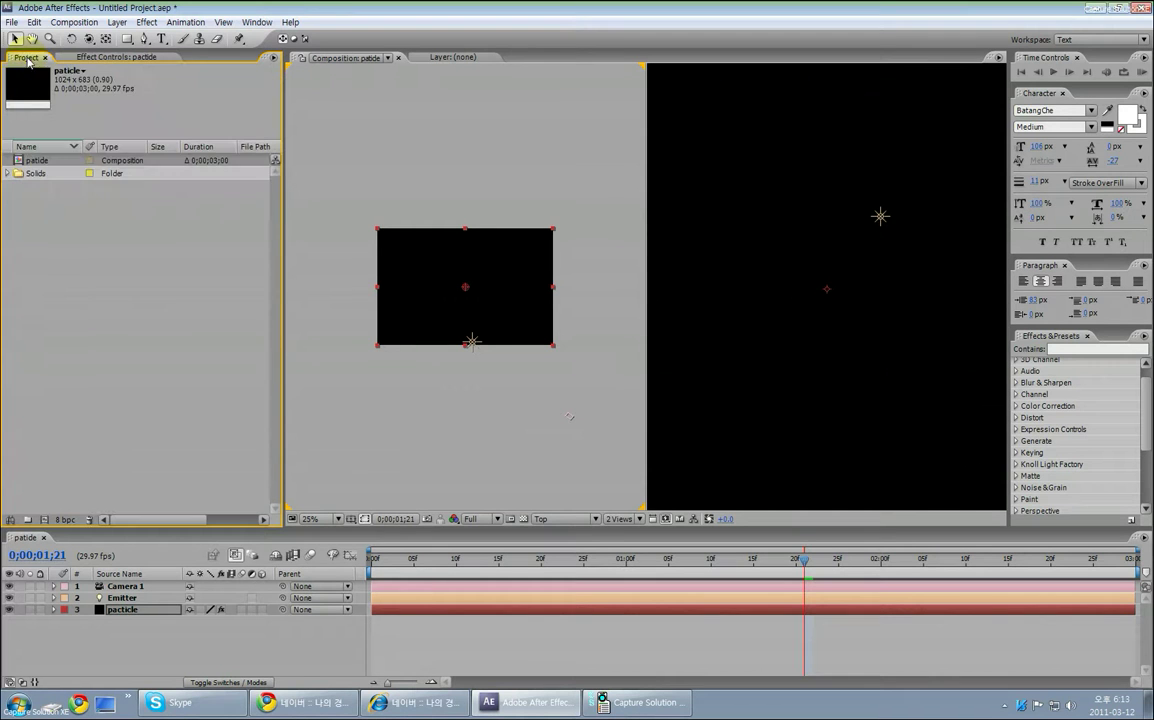
right_click(119, 269)
mouse_move(241, 331)
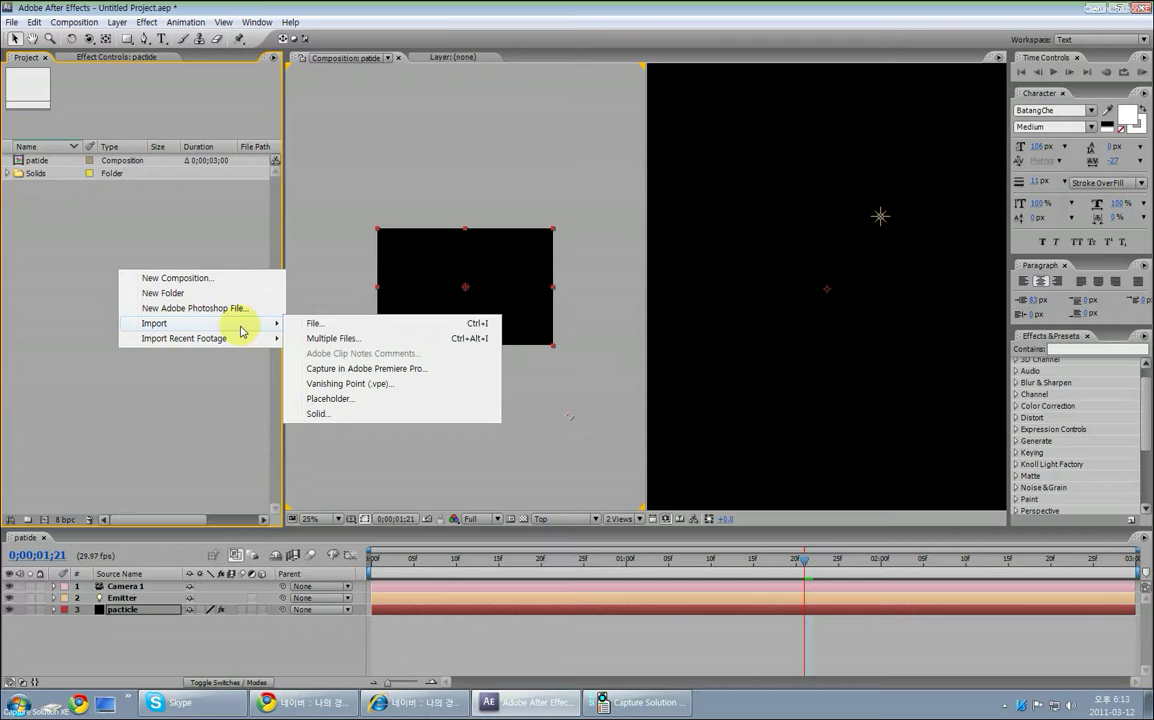
click(335, 325)
click(268, 116)
double_click(280, 120)
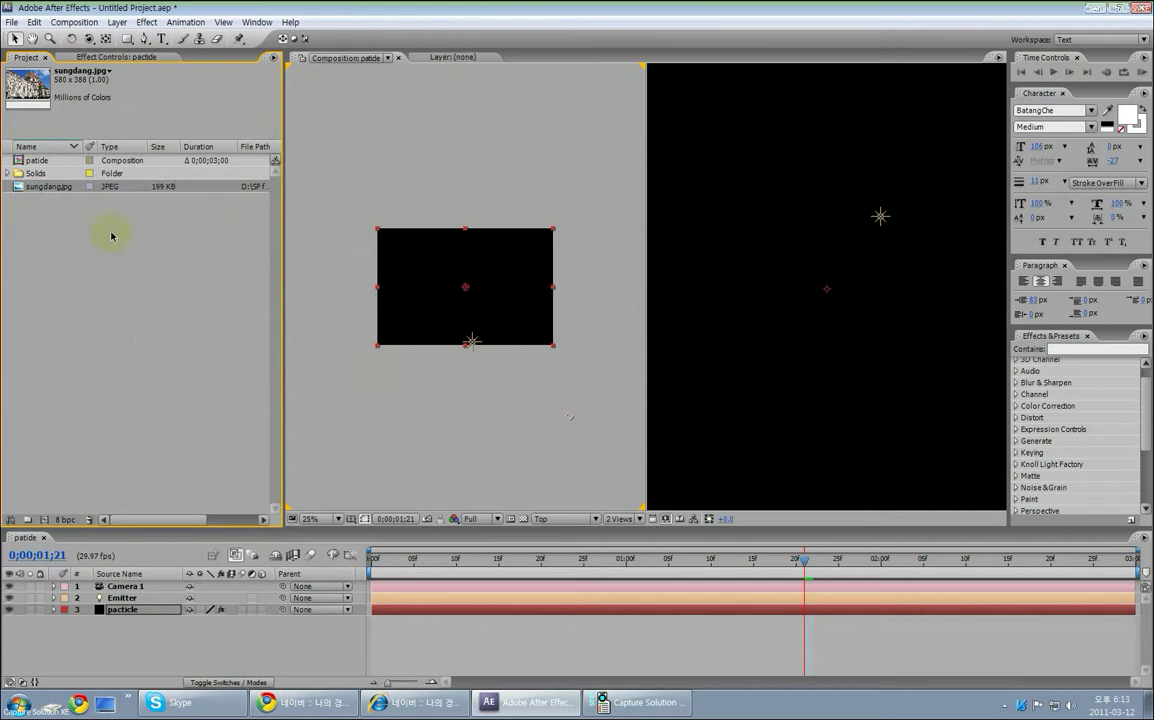
Place sungdang.jpg in the timeline beneath the pacticle layer and hide it.
drag(55, 186, 122, 622)
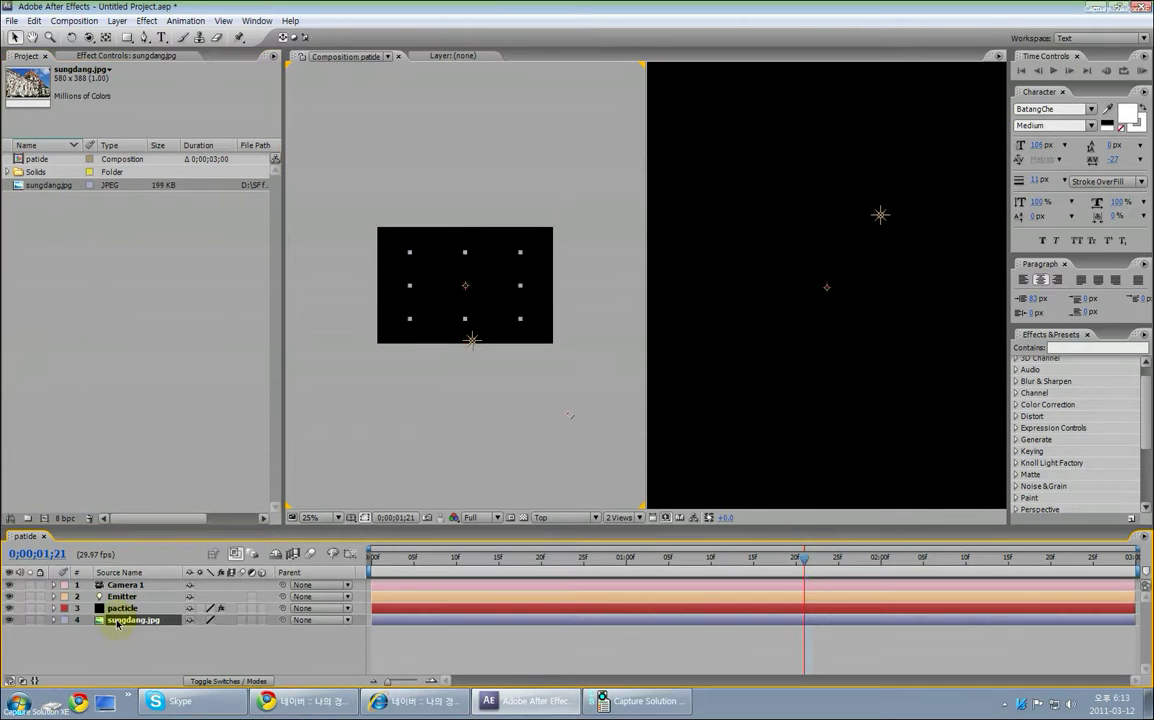
click(10, 620)
scroll(740, 370, down, 4)
scroll(744, 368, up, 2)
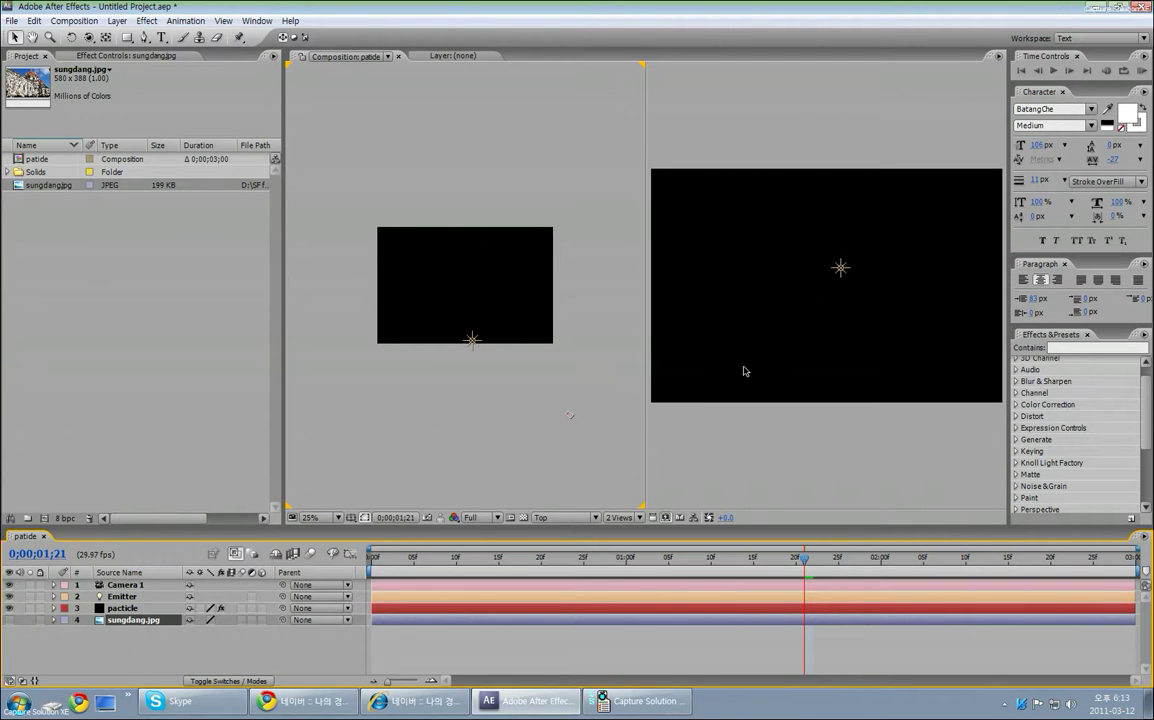
Switch the composition viewer back to 1 View showing the Active Camera.
click(634, 517)
click(630, 531)
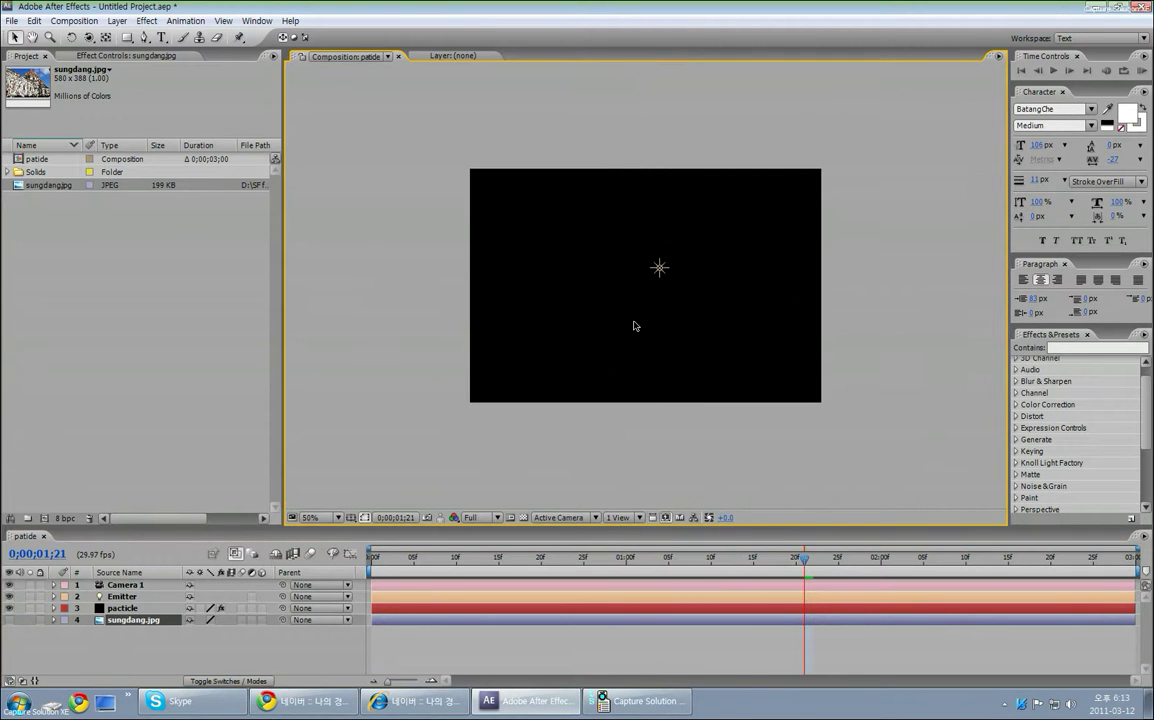
key(h)
drag(641, 301, 623, 306)
key(v)
Try to assign sungdang.jpg as the emitter Layer in the pacticle layer's Particular effect.
click(146, 609)
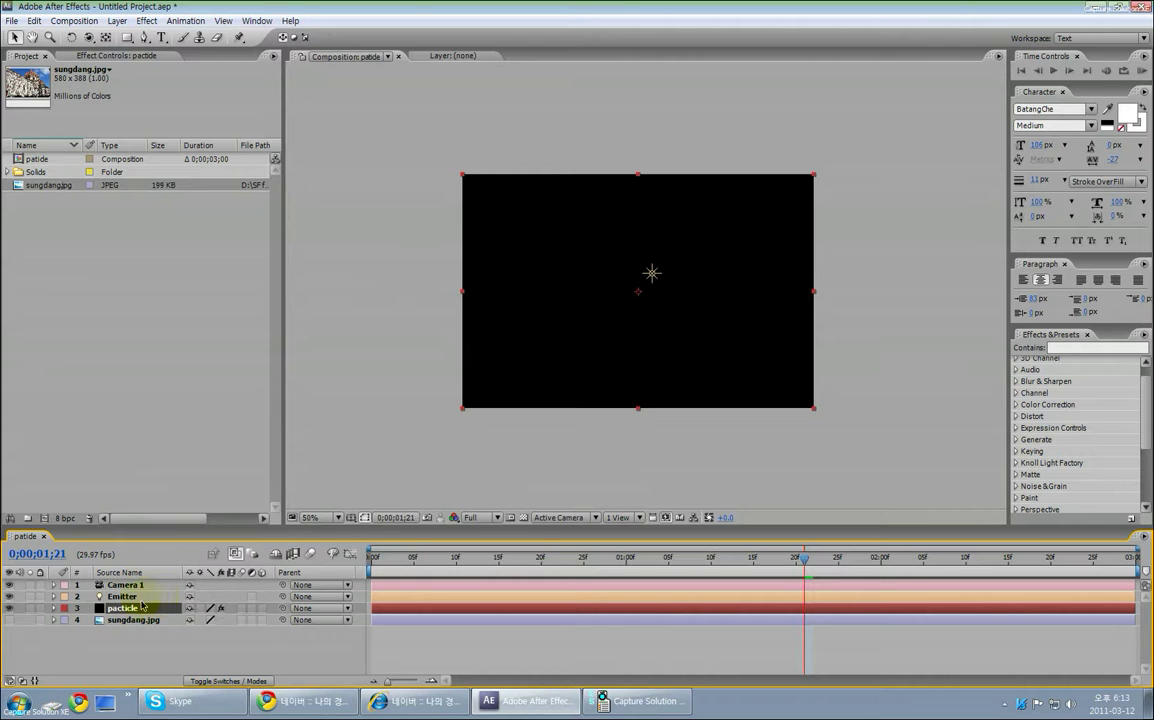
click(115, 56)
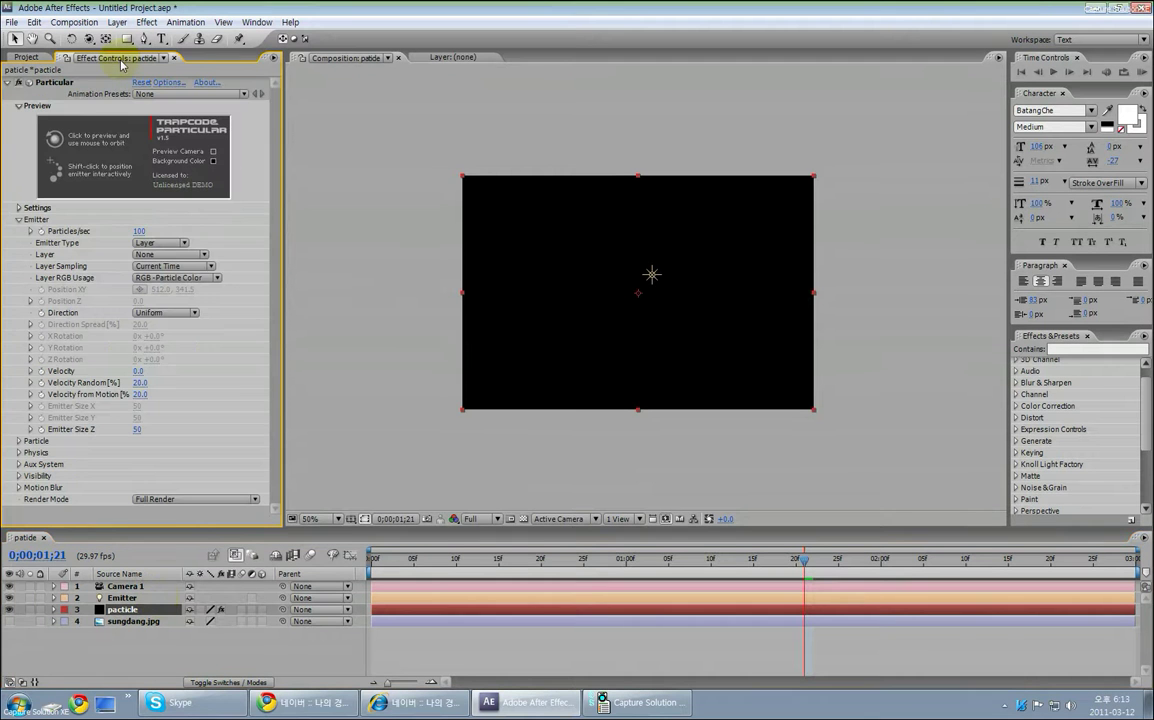
click(163, 257)
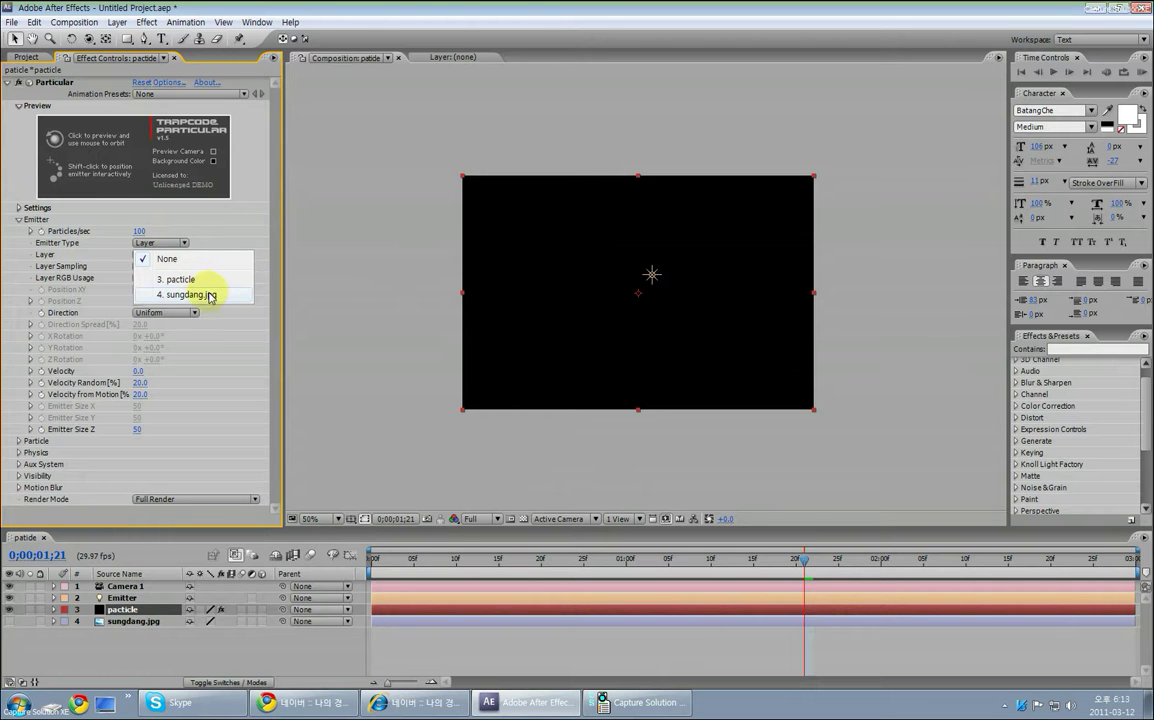
click(183, 296)
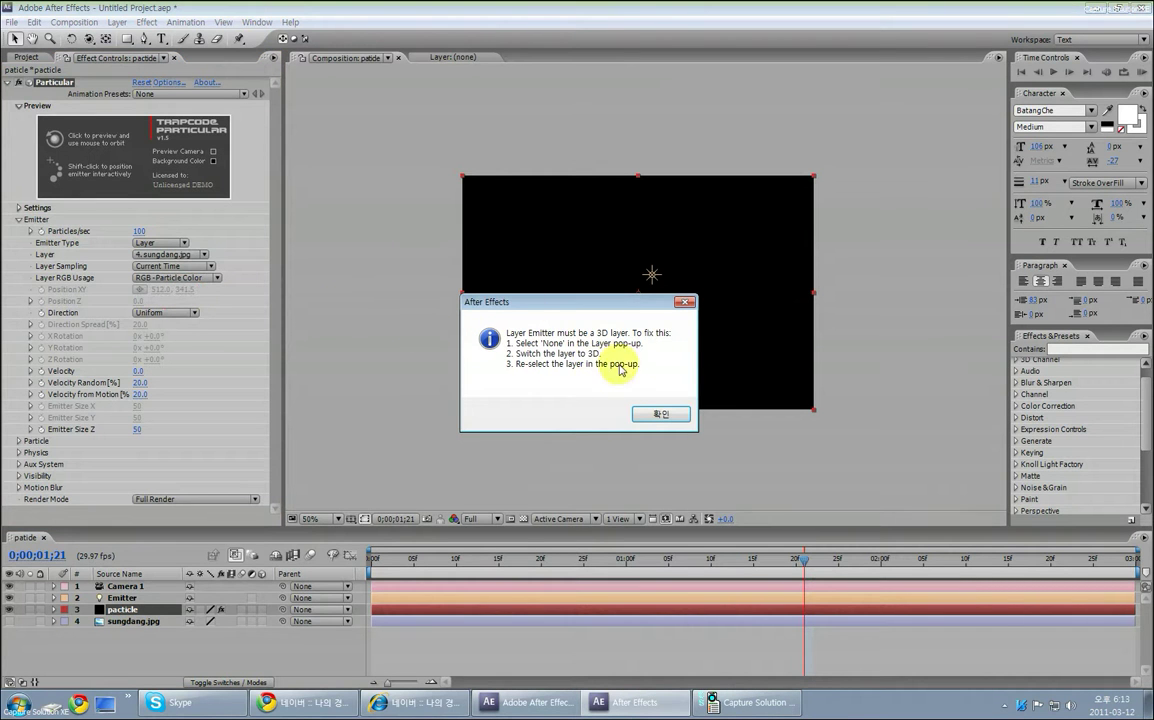
click(683, 304)
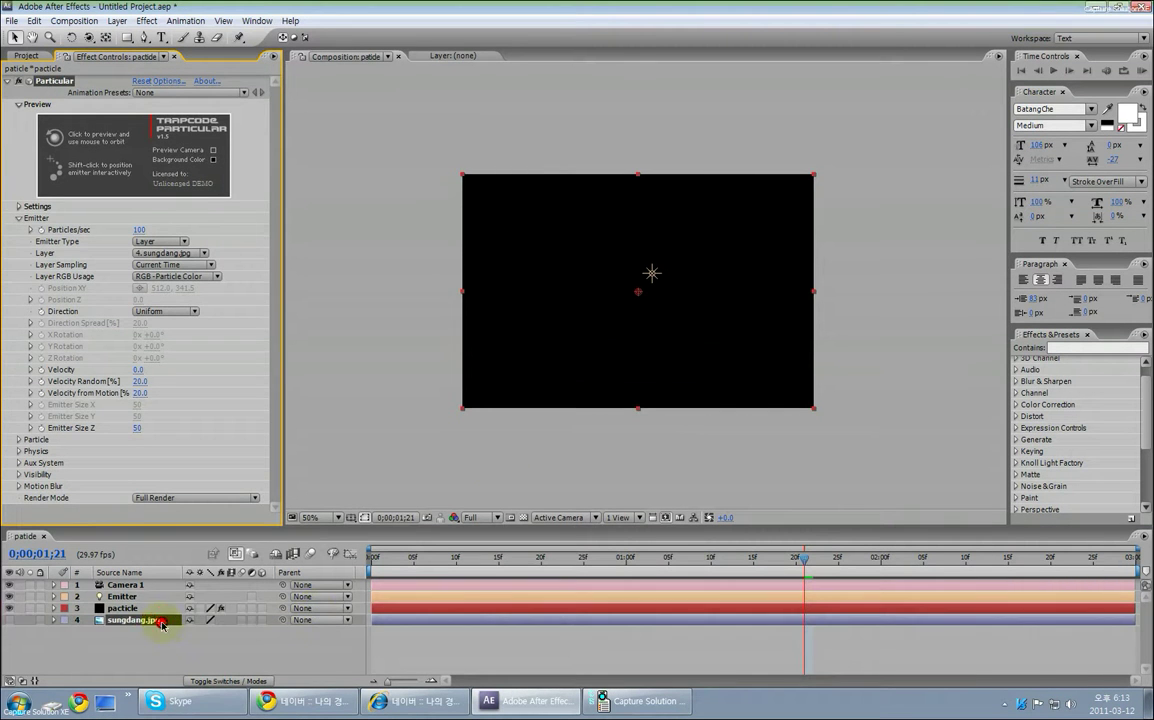
Make sungdang.jpg a 3D layer and reassign it as Particular's emitter Layer after resetting that setting to None.
click(161, 621)
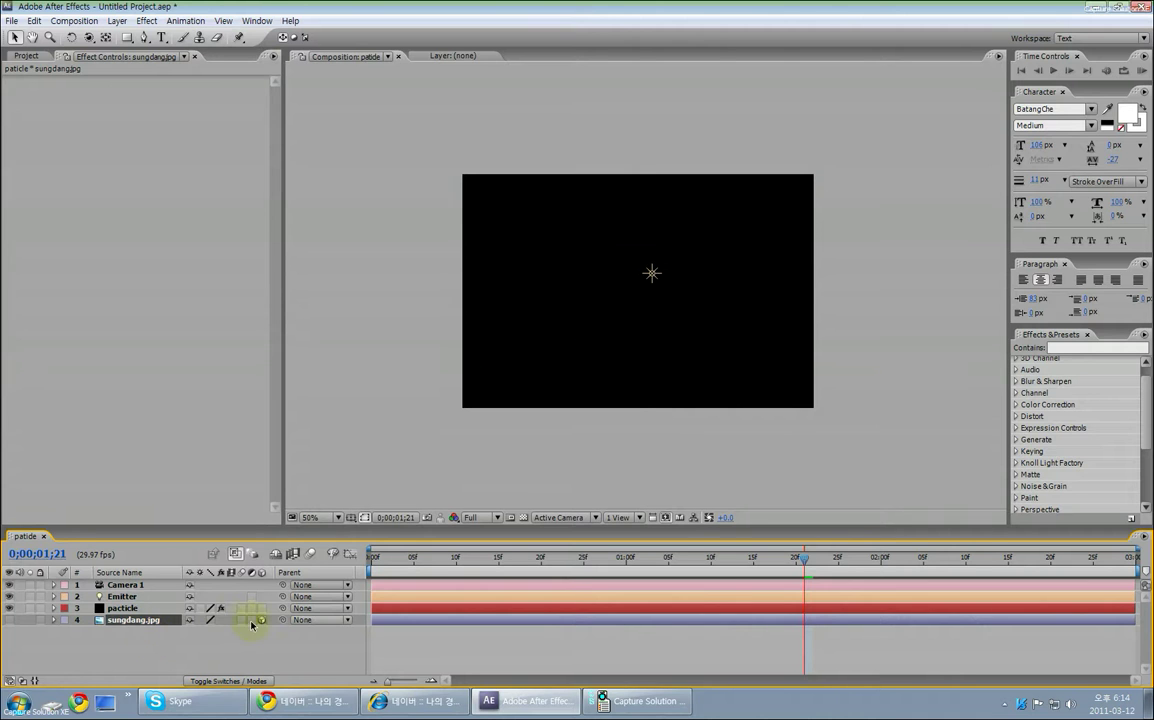
click(122, 608)
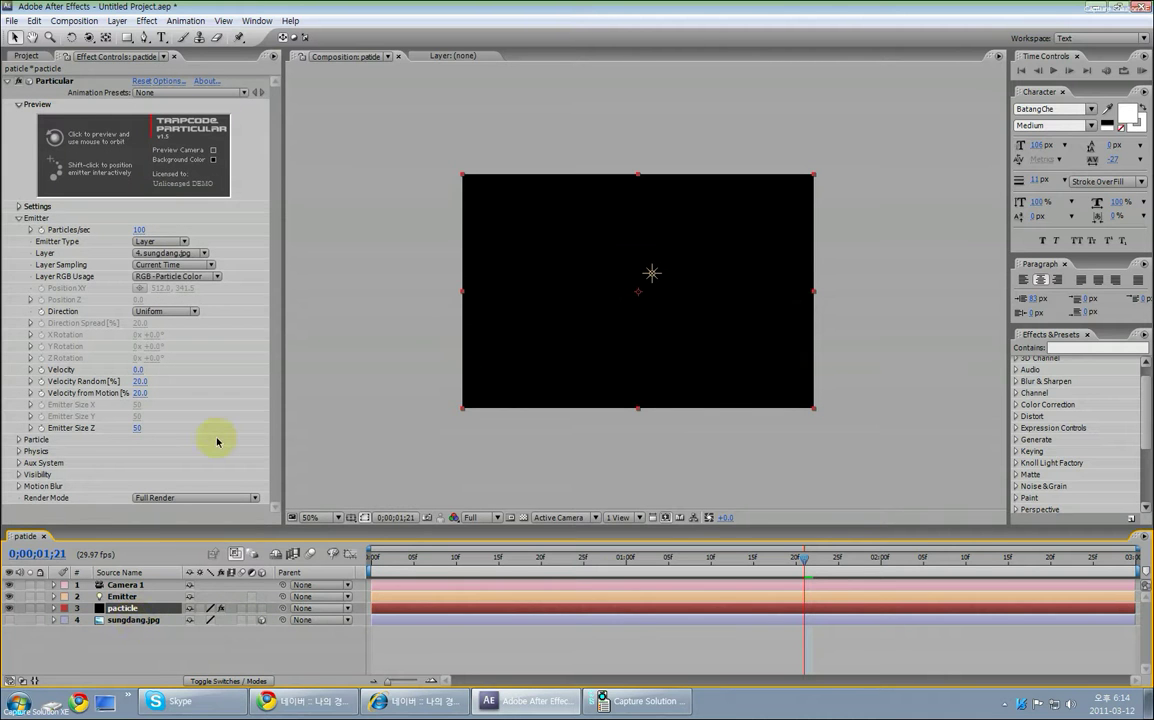
click(206, 257)
click(180, 221)
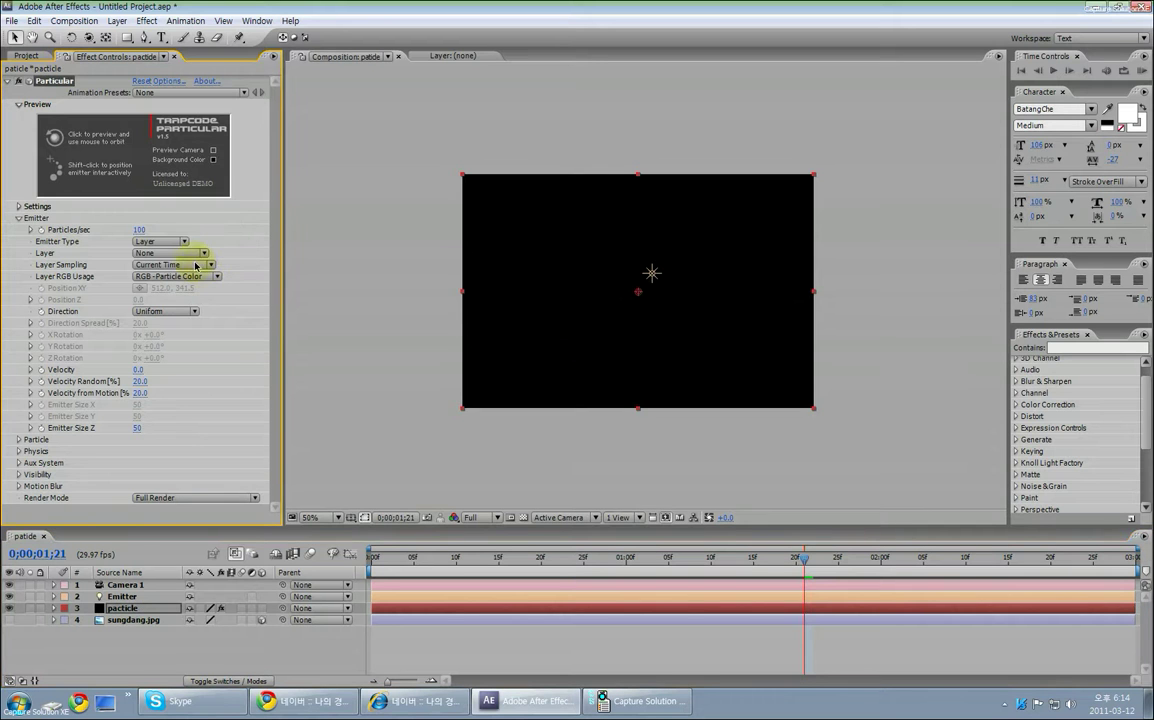
click(197, 257)
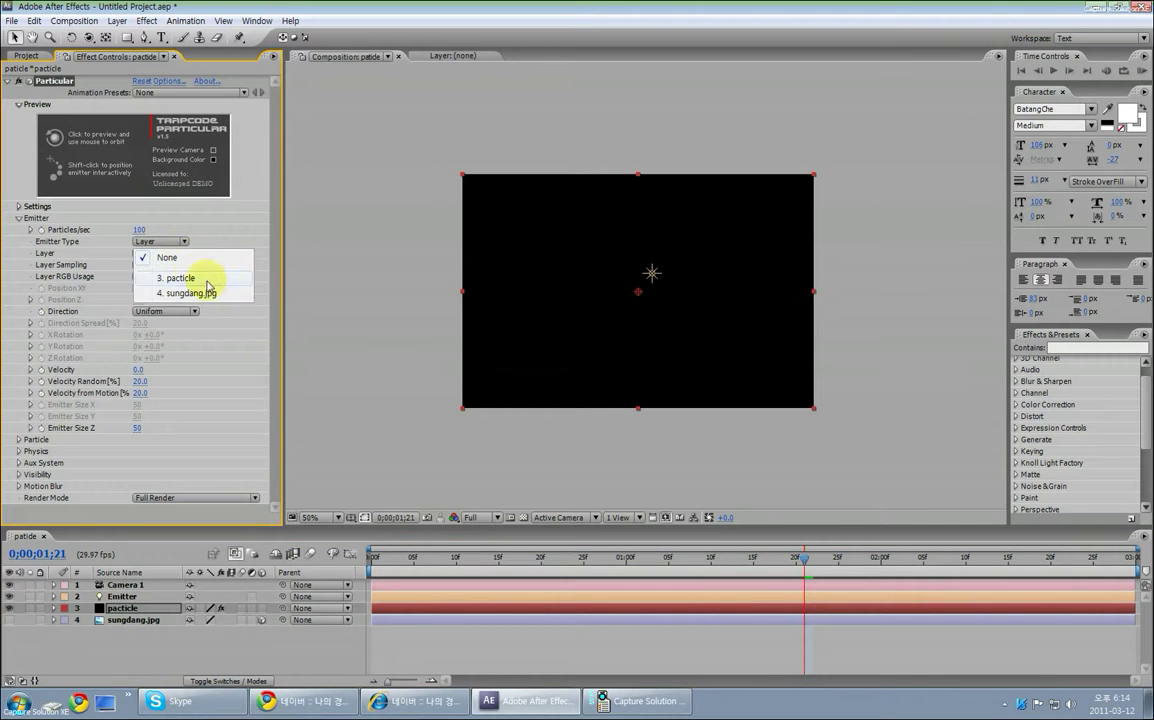
click(214, 293)
Make the sungdang.jpg layer visible in the composition.
key(h)
drag(700, 308, 596, 308)
key(v)
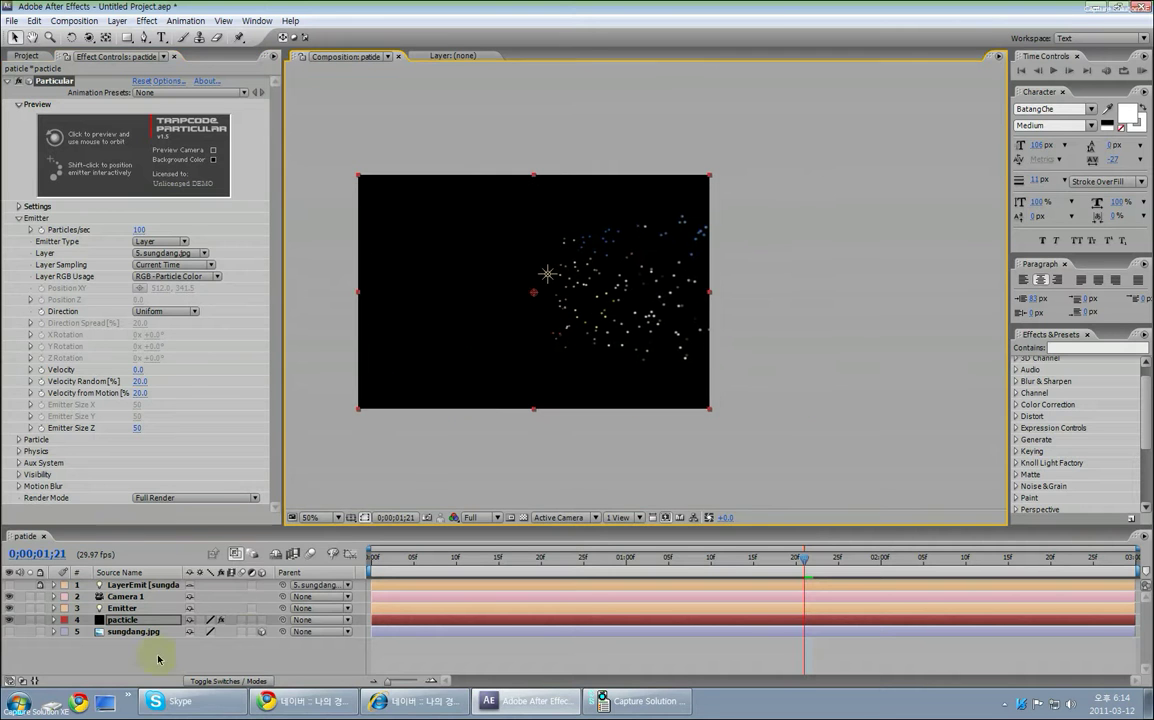
click(9, 631)
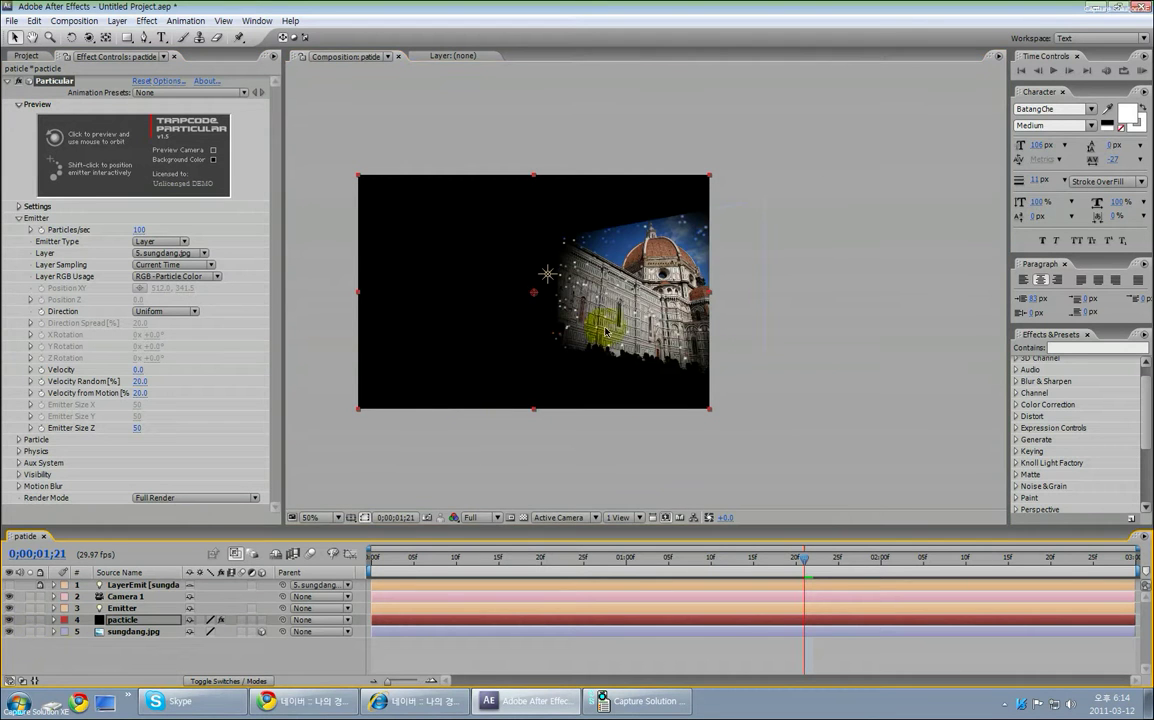
Using 2 Views - Horizontal, shift Camera 1 in the Top view to bring the image nearer the frame's centre, and restore 1 View.
click(150, 596)
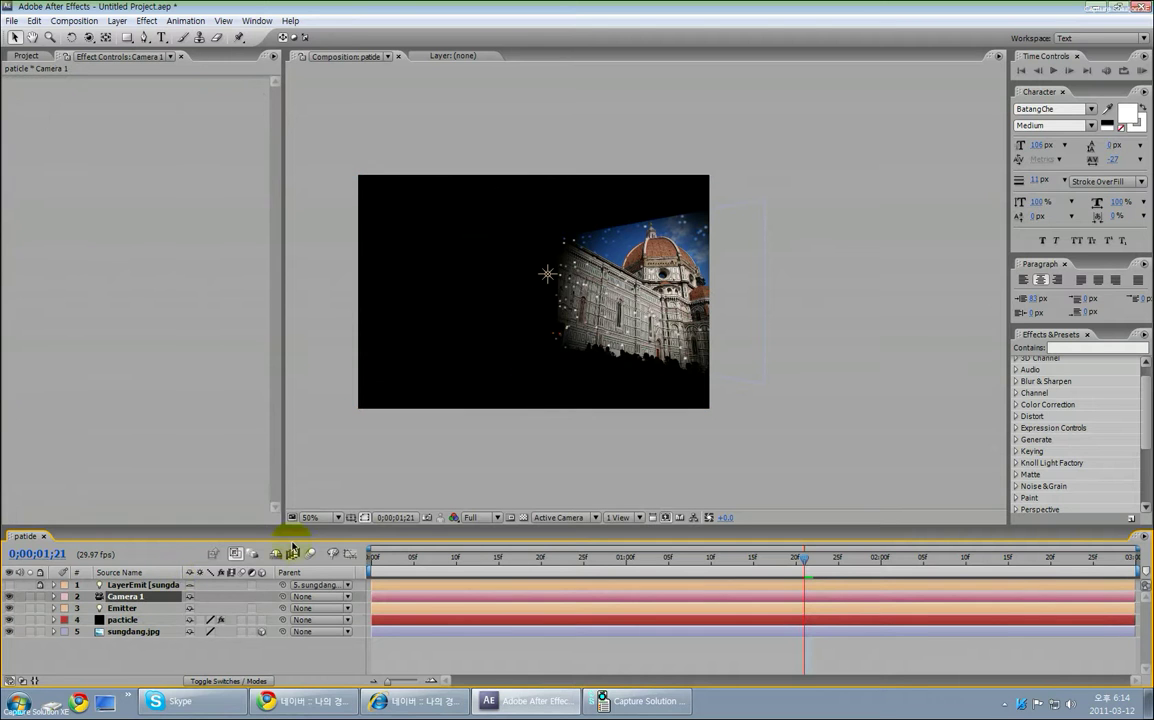
click(619, 517)
click(649, 550)
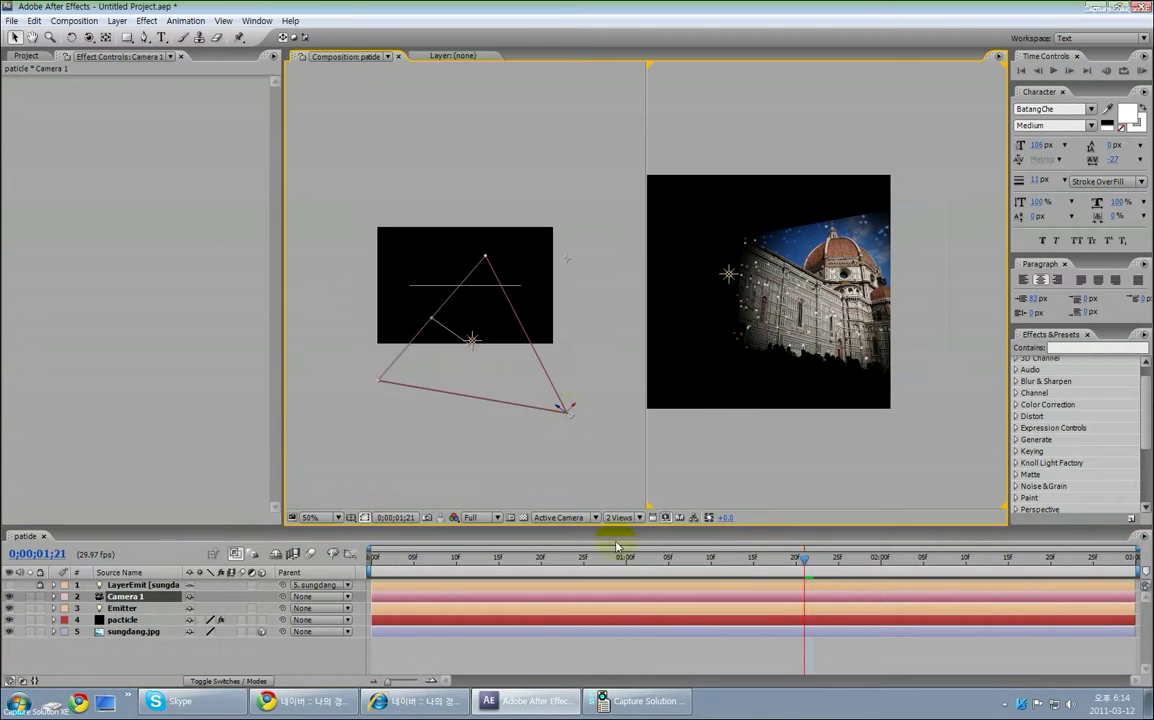
click(573, 411)
drag(573, 409, 592, 394)
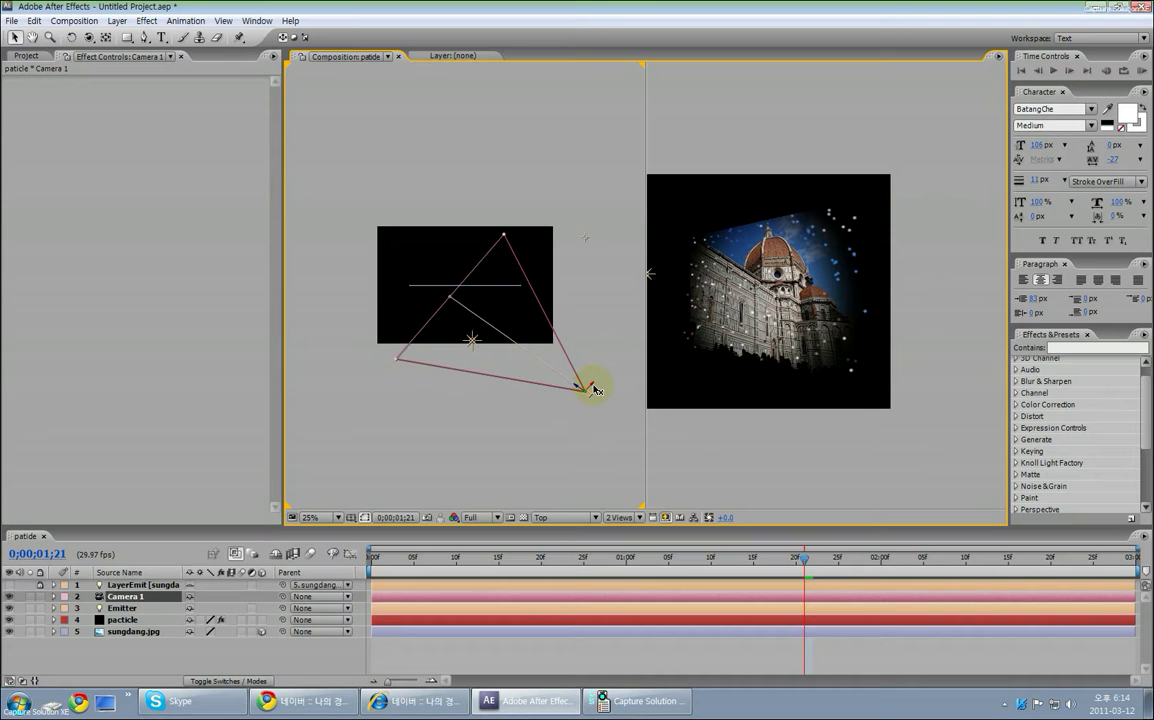
click(641, 515)
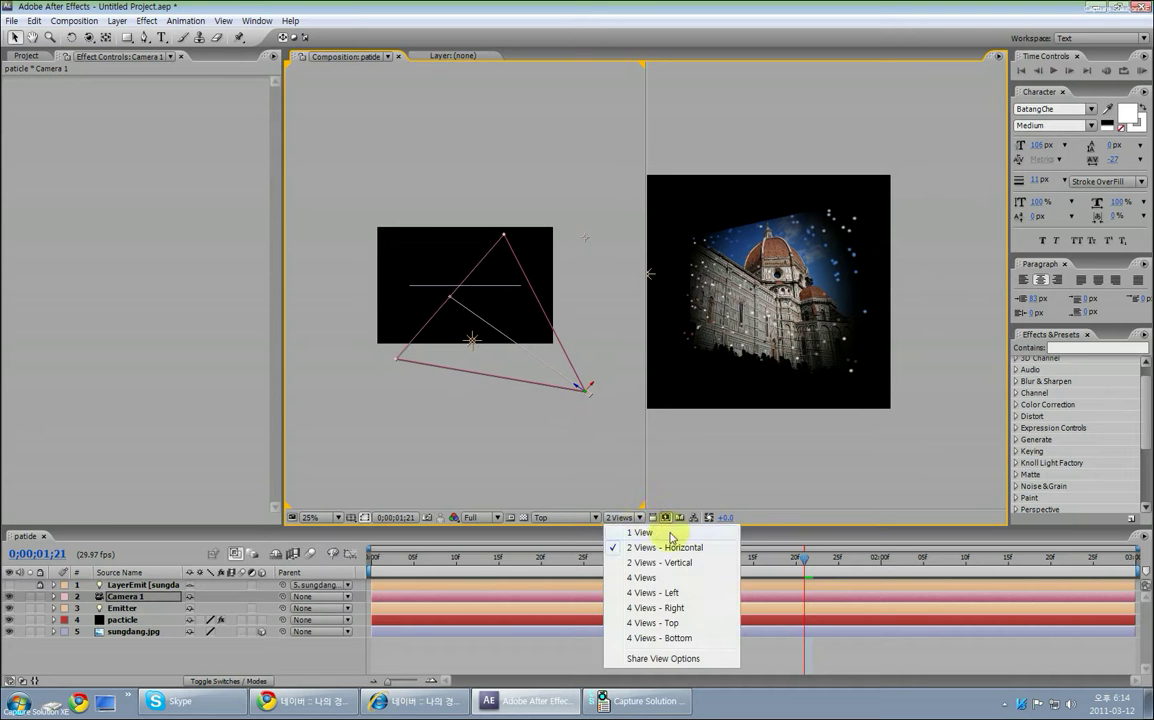
click(660, 530)
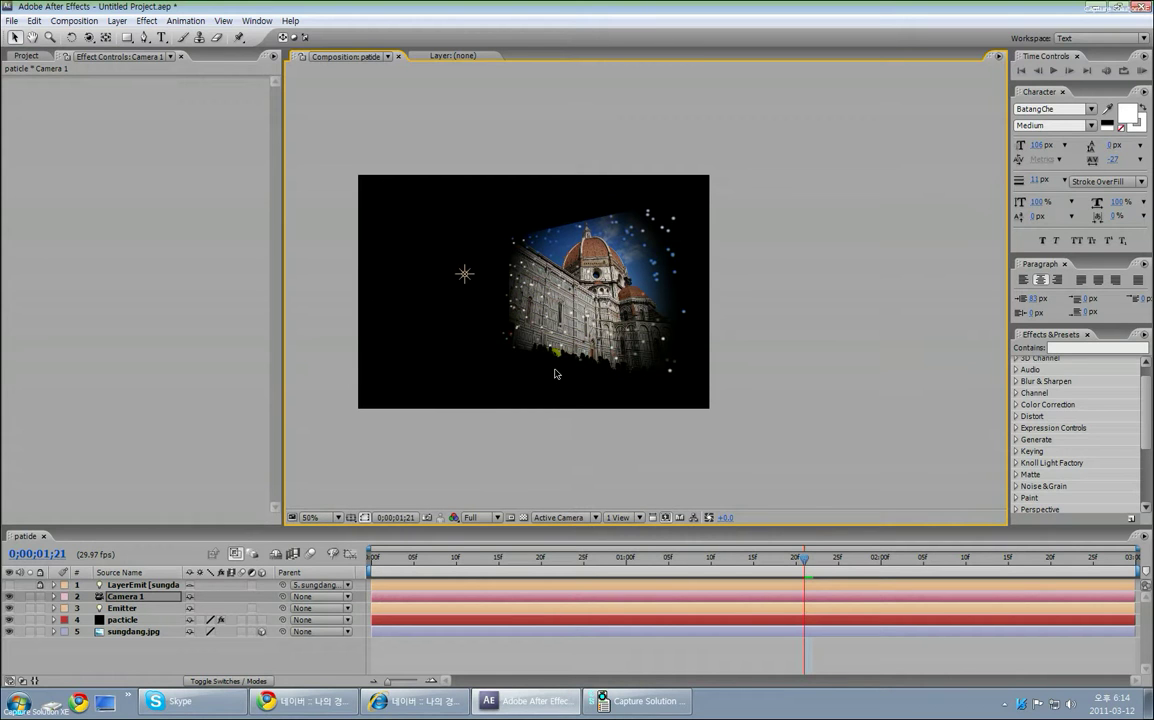
Start keyframing Particles/sec on the pacticle layer at 0;00;00;00 with the value 100.
click(135, 608)
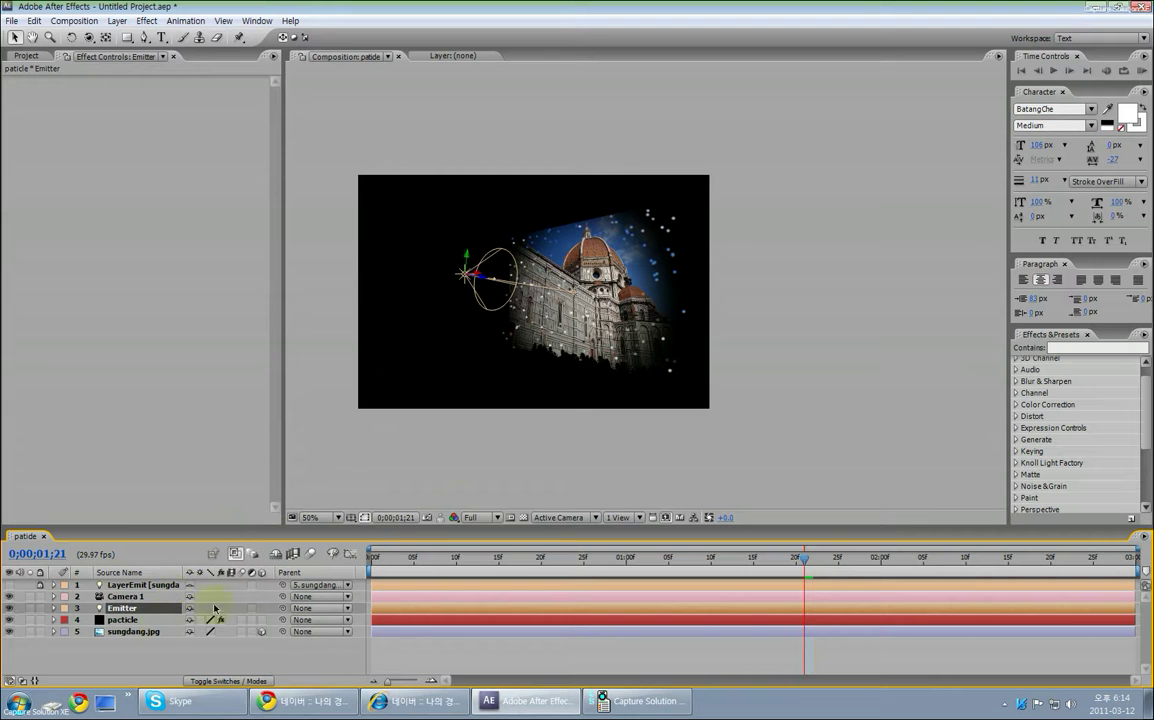
drag(700, 560, 389, 568)
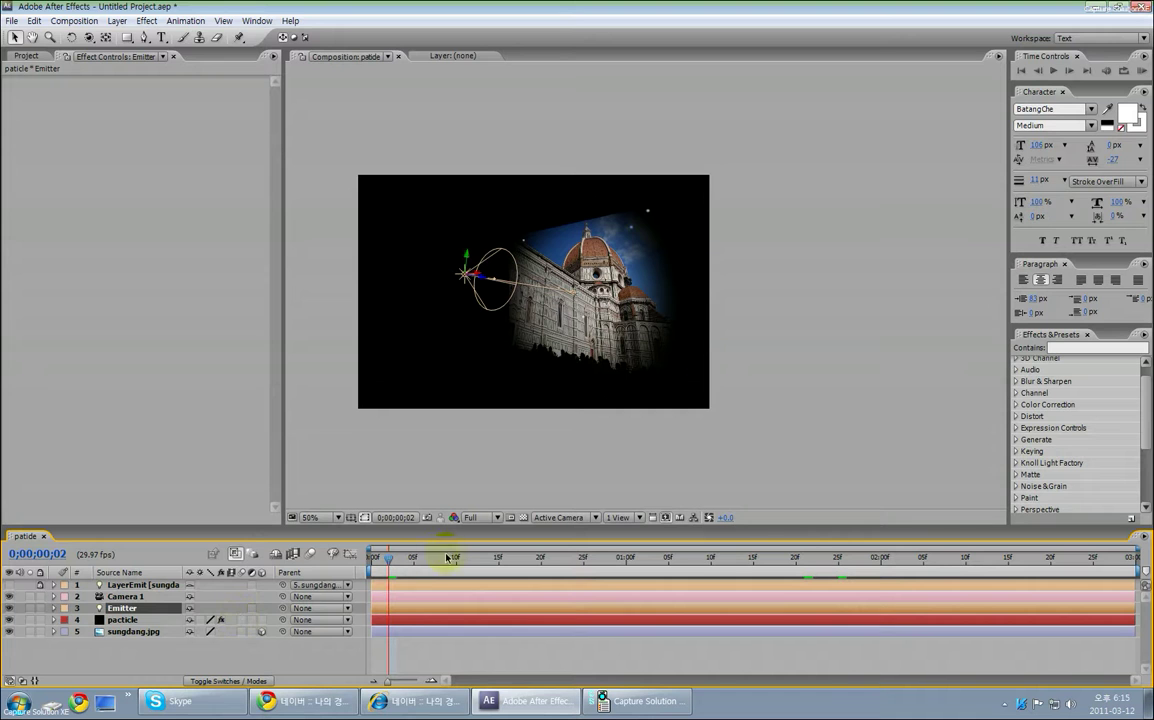
click(124, 620)
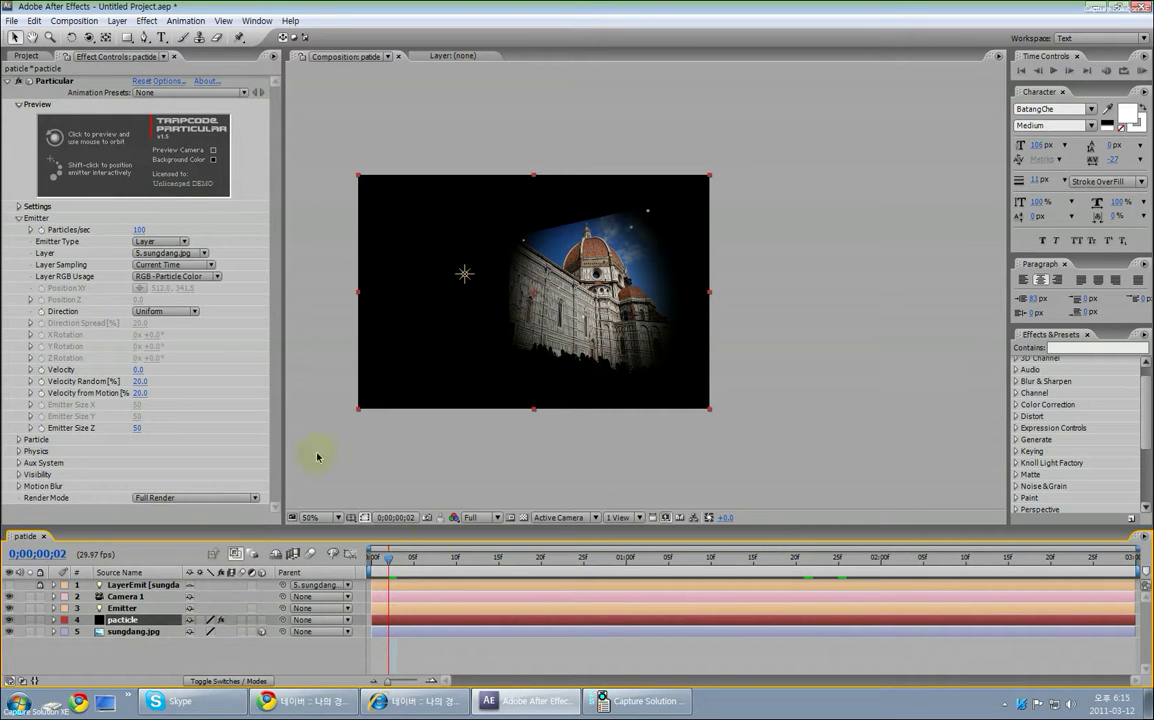
drag(388, 563, 403, 568)
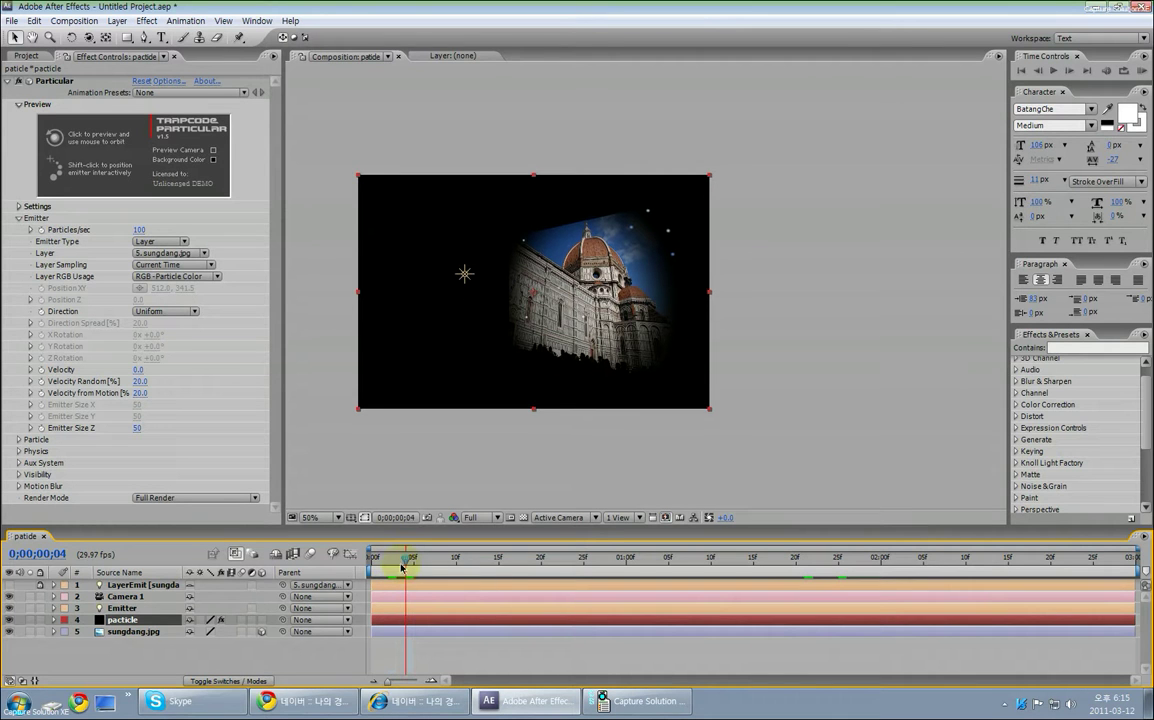
key(Home)
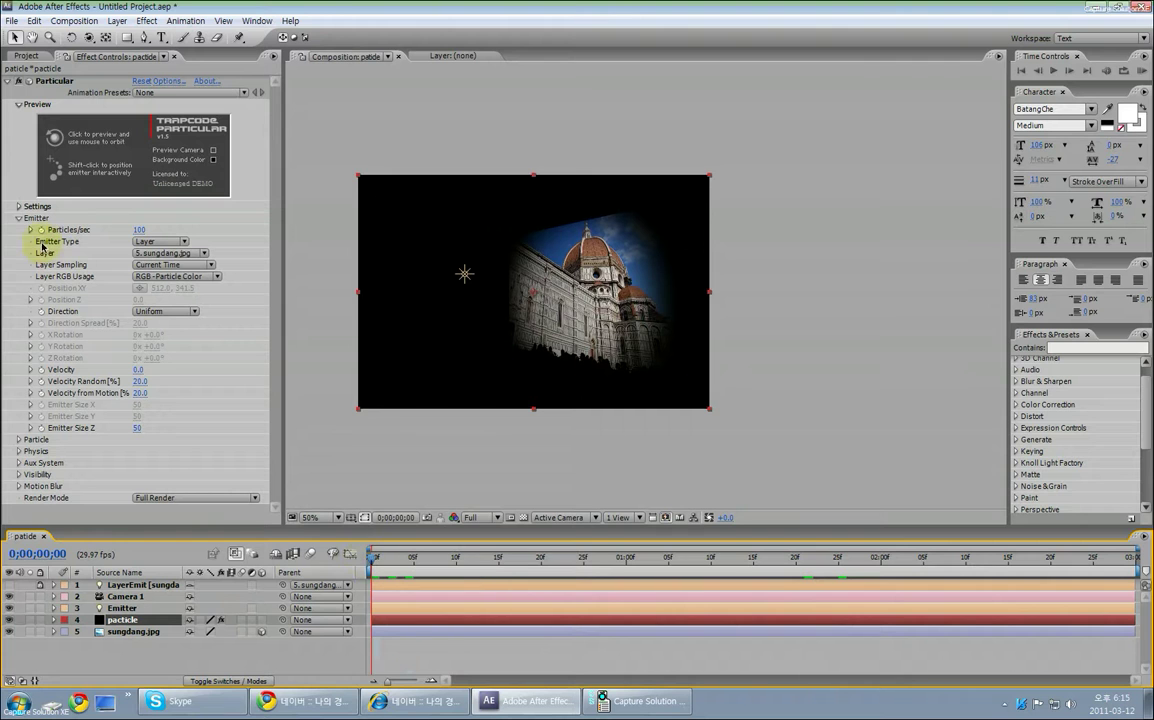
click(42, 229)
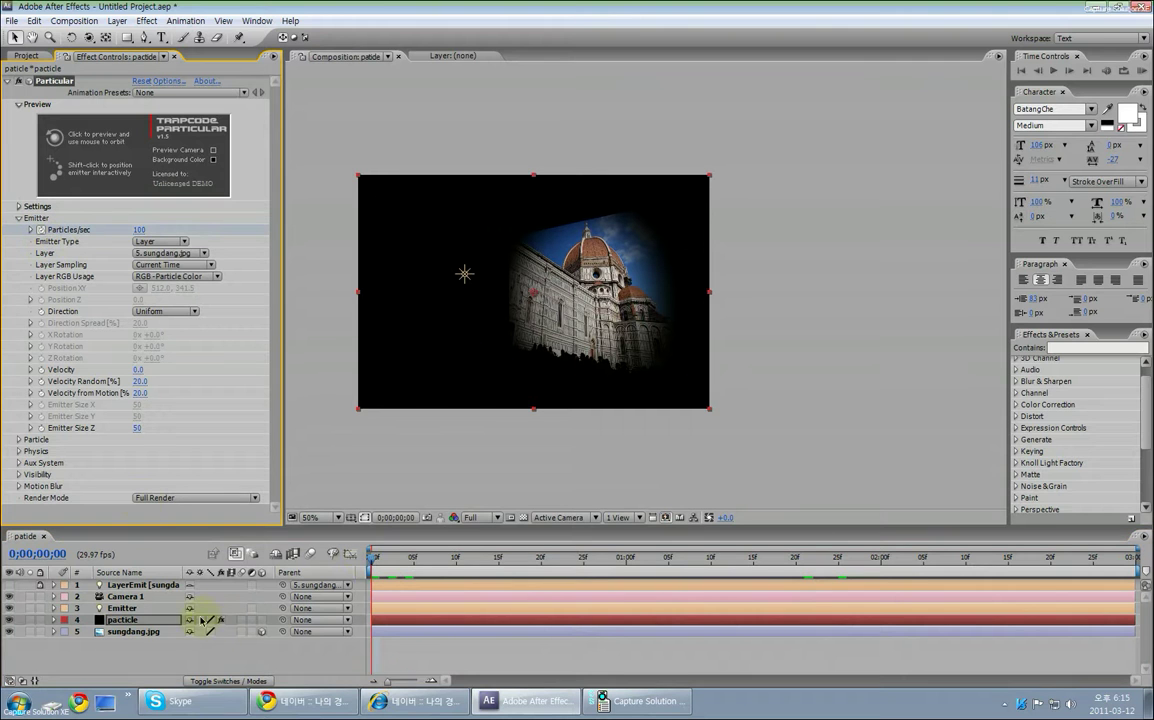
click(145, 624)
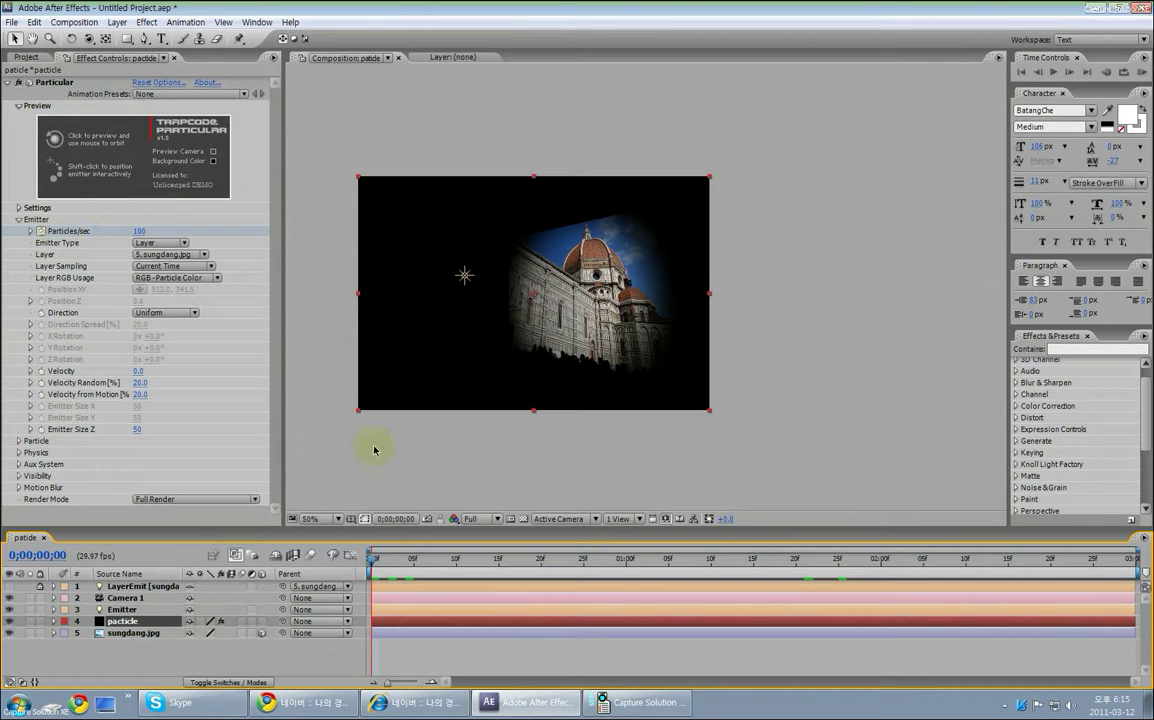
Add a Particles/sec keyframe of 10000 at 0;00;01;00.
drag(700, 560, 624, 567)
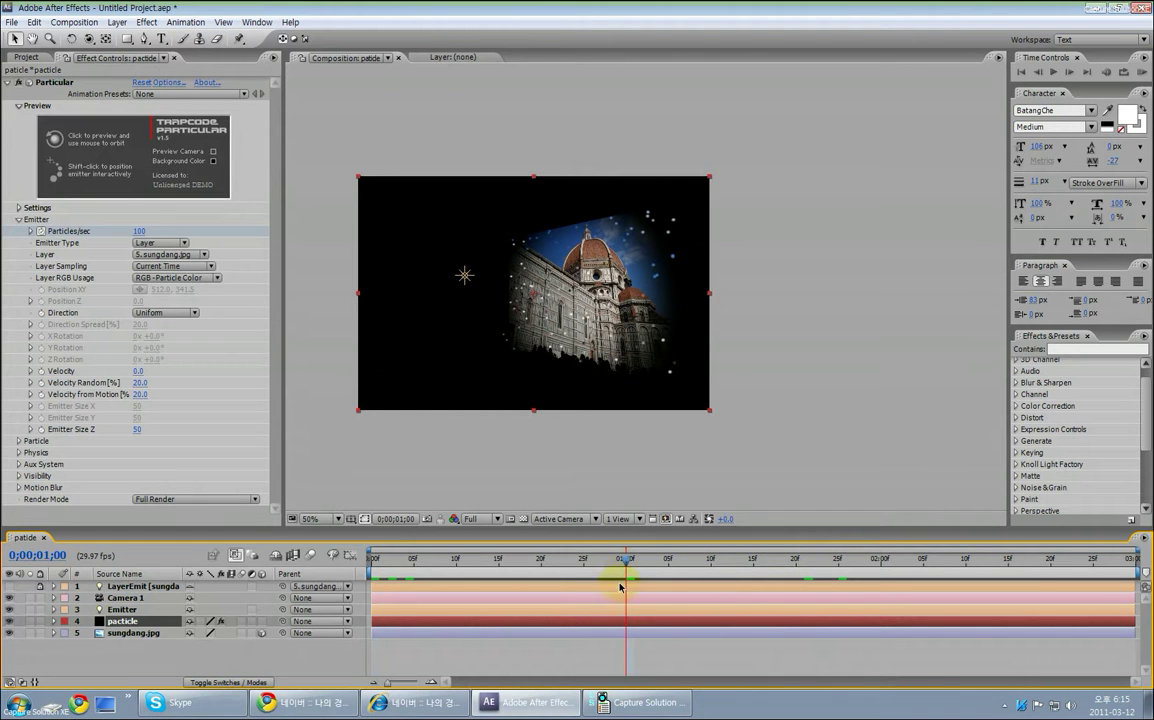
drag(138, 231, 232, 231)
click(142, 231)
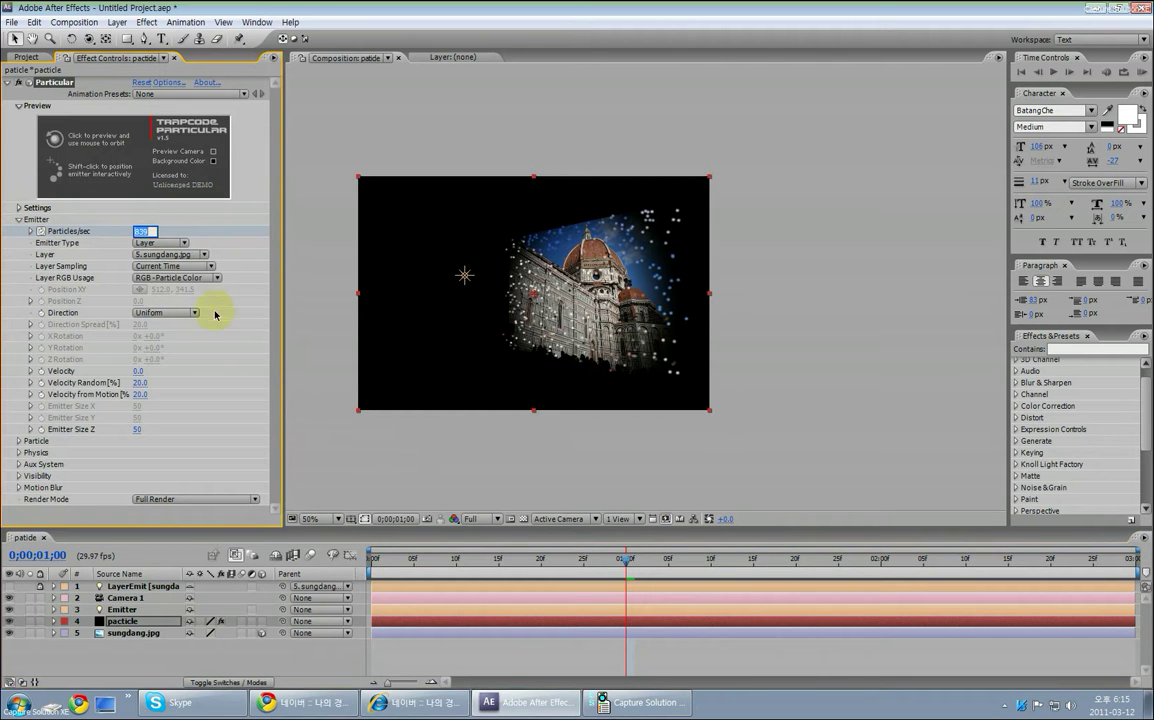
text(800)
key(Return)
click(140, 231)
text(1)
key(Return)
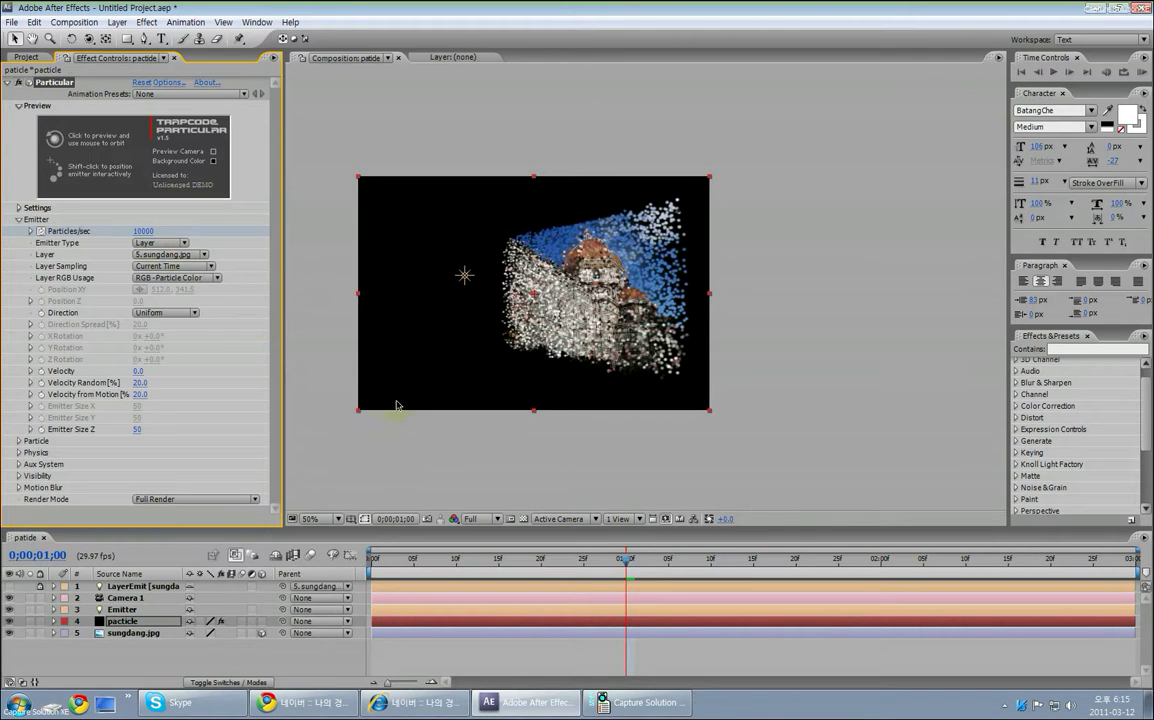
Add a Particles/sec keyframe of 0 at 0;00;01;23.
click(640, 324)
drag(627, 561, 822, 562)
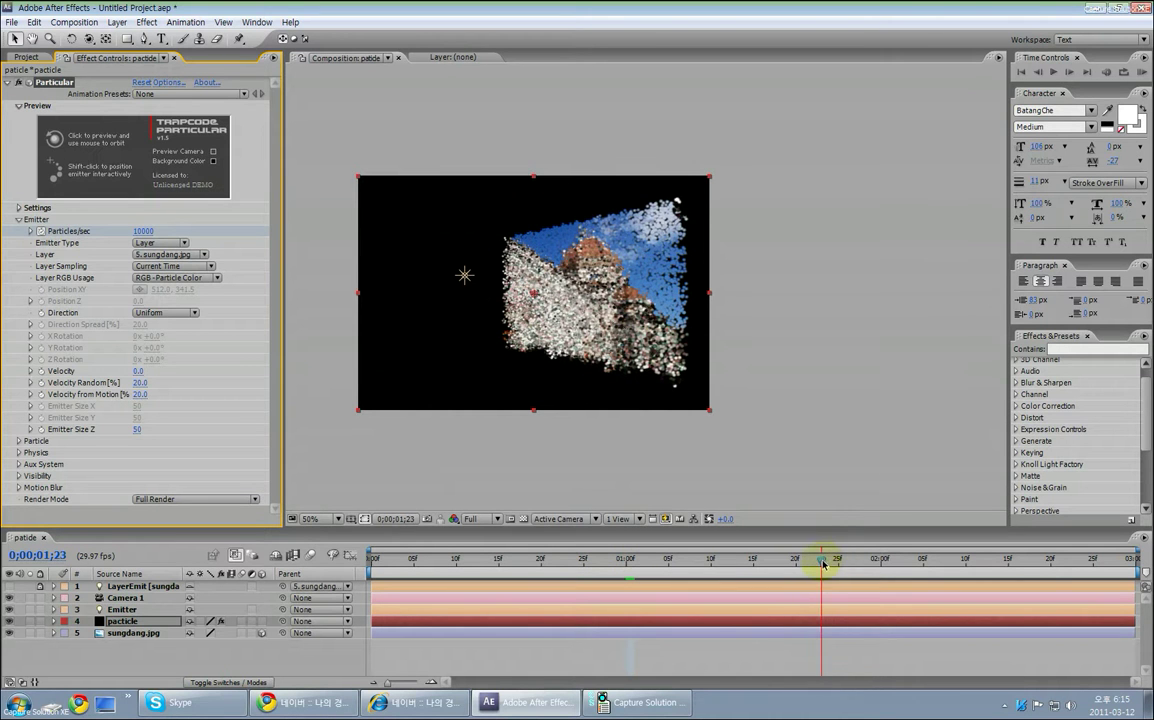
click(155, 233)
text(0)
key(Return)
Scrub through the timeline and play it from the start to review the particle emission.
drag(822, 568, 965, 562)
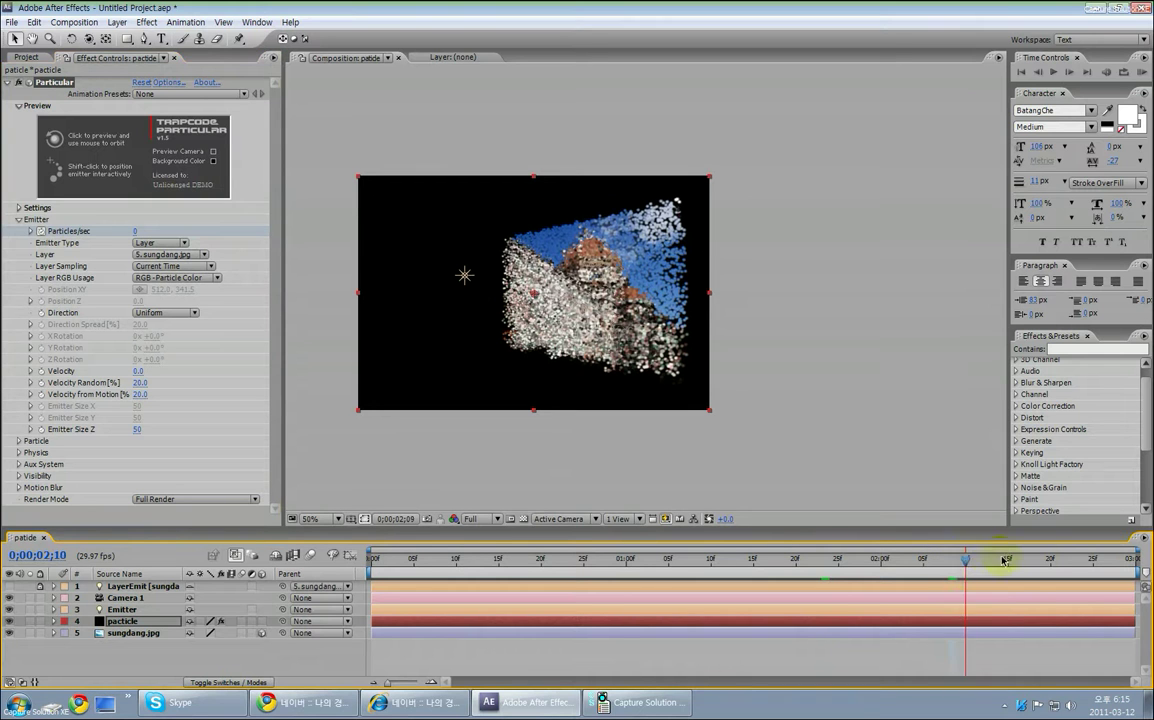
click(1095, 561)
drag(1099, 562, 719, 562)
drag(797, 568, 360, 564)
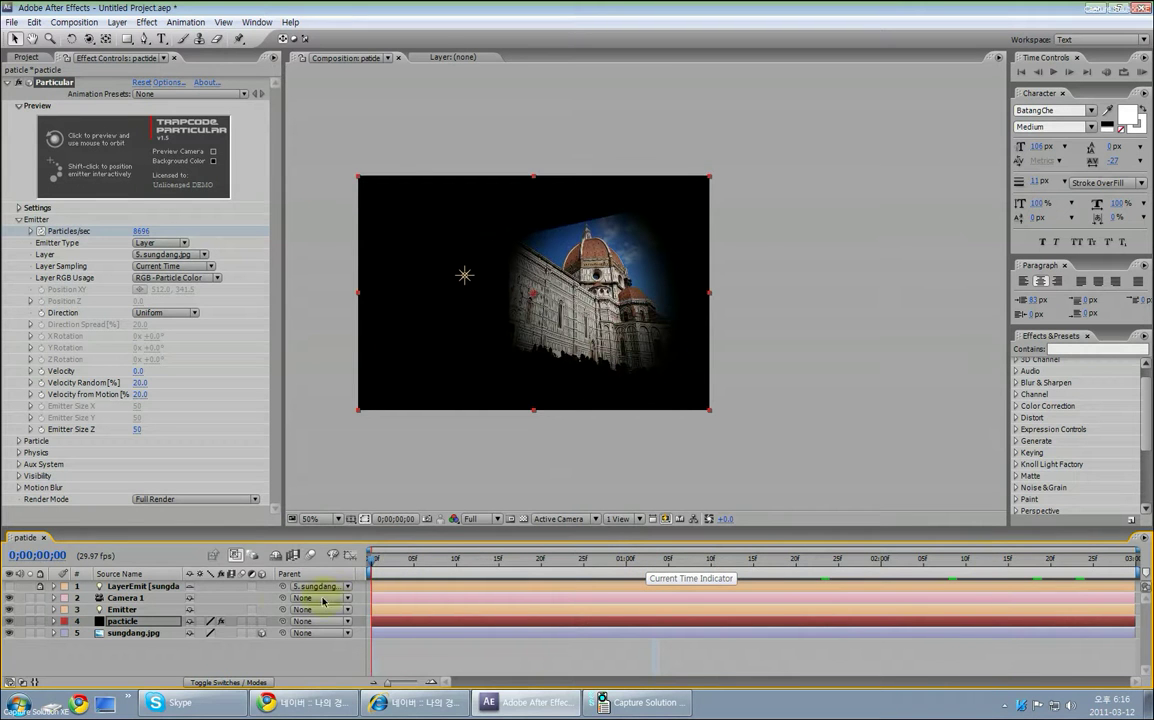
key(space)
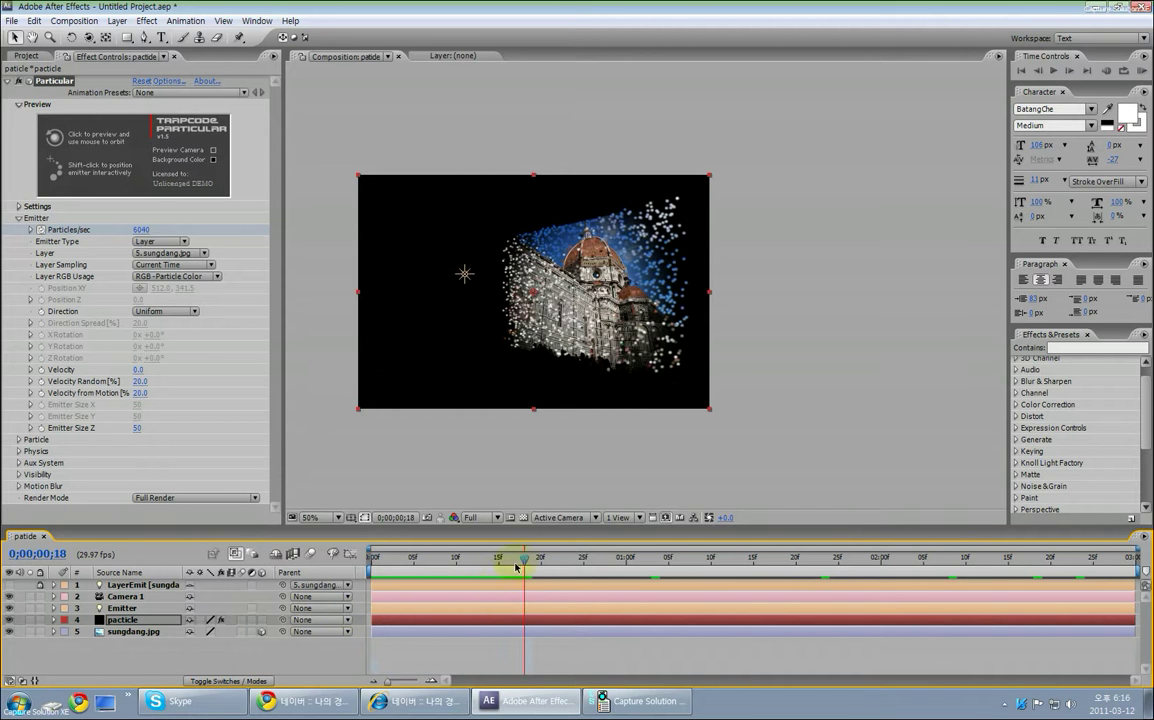
drag(525, 566, 372, 571)
Set Particular's emitter Velocity to 190 and check the scattered particles at 0;00;01;10.
key(ctrl+z)
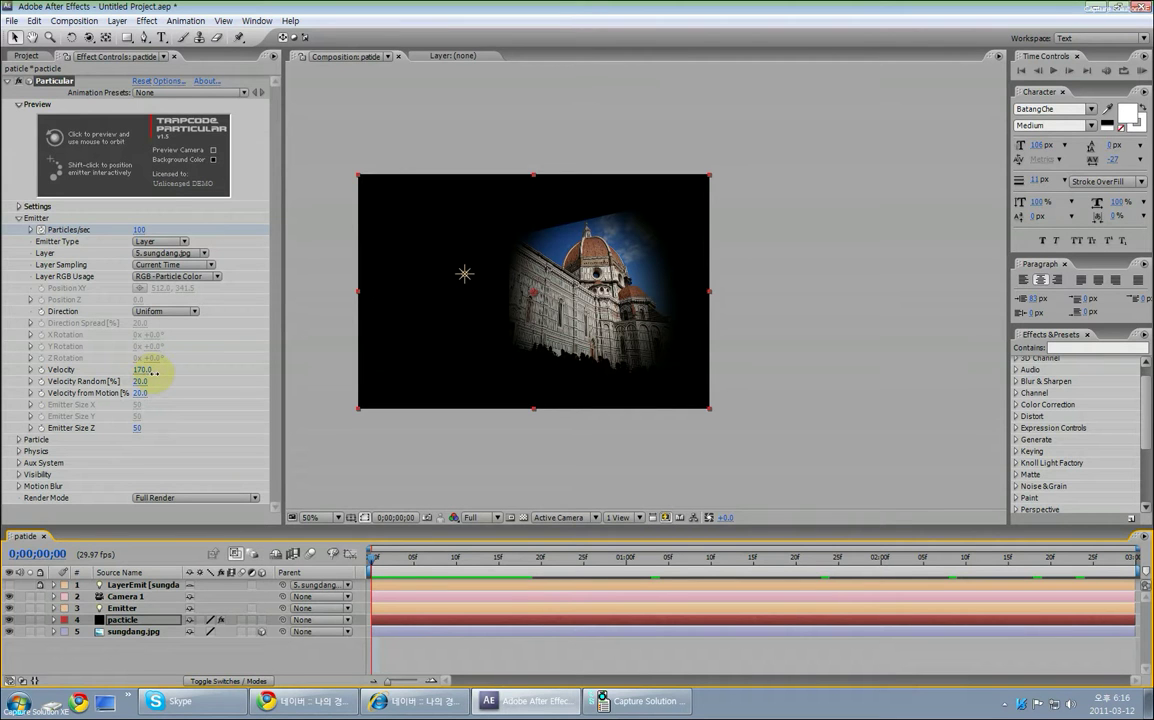
drag(161, 373, 150, 373)
drag(373, 557, 728, 570)
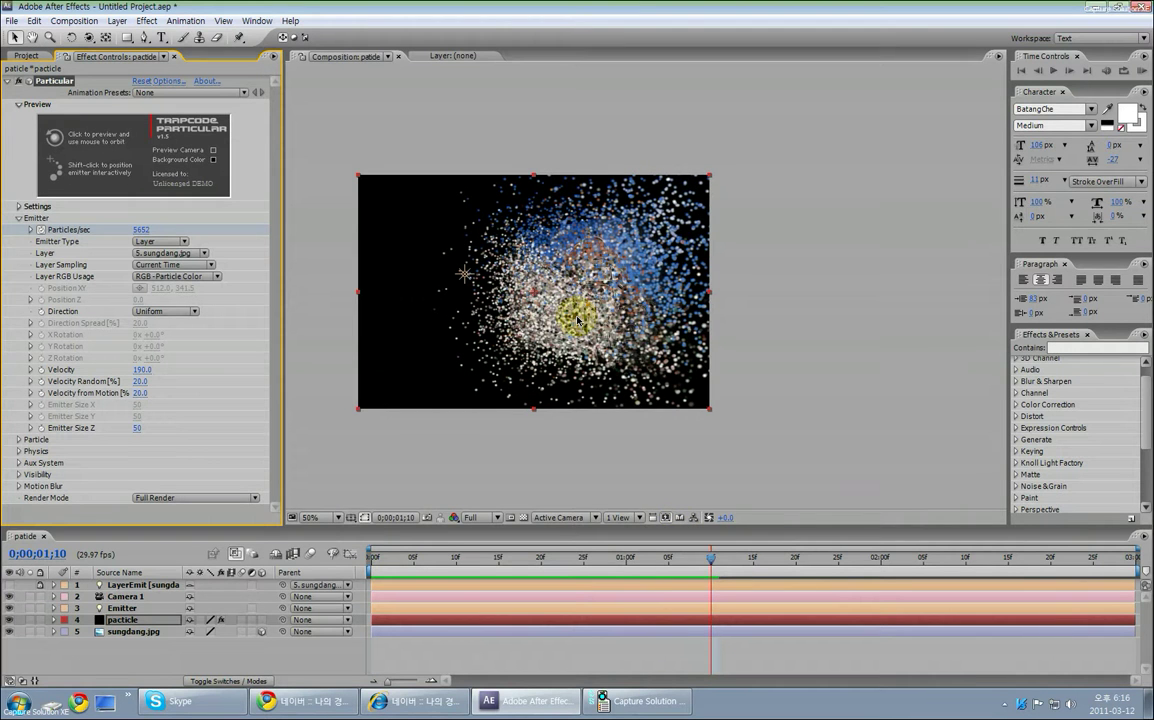
Keyframe the sungdang.jpg layer's Opacity from 100% at 0;00;00;28 to 0% at 0;00;02;01 and check the fade.
click(146, 637)
drag(462, 560, 608, 586)
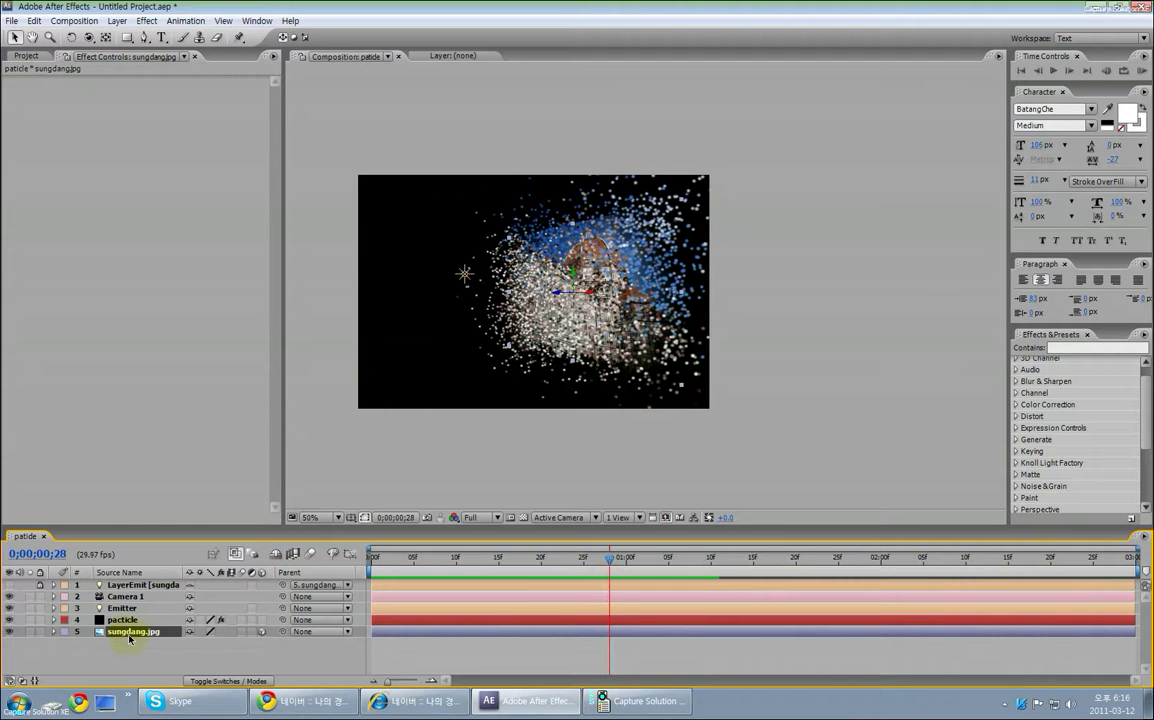
key(t)
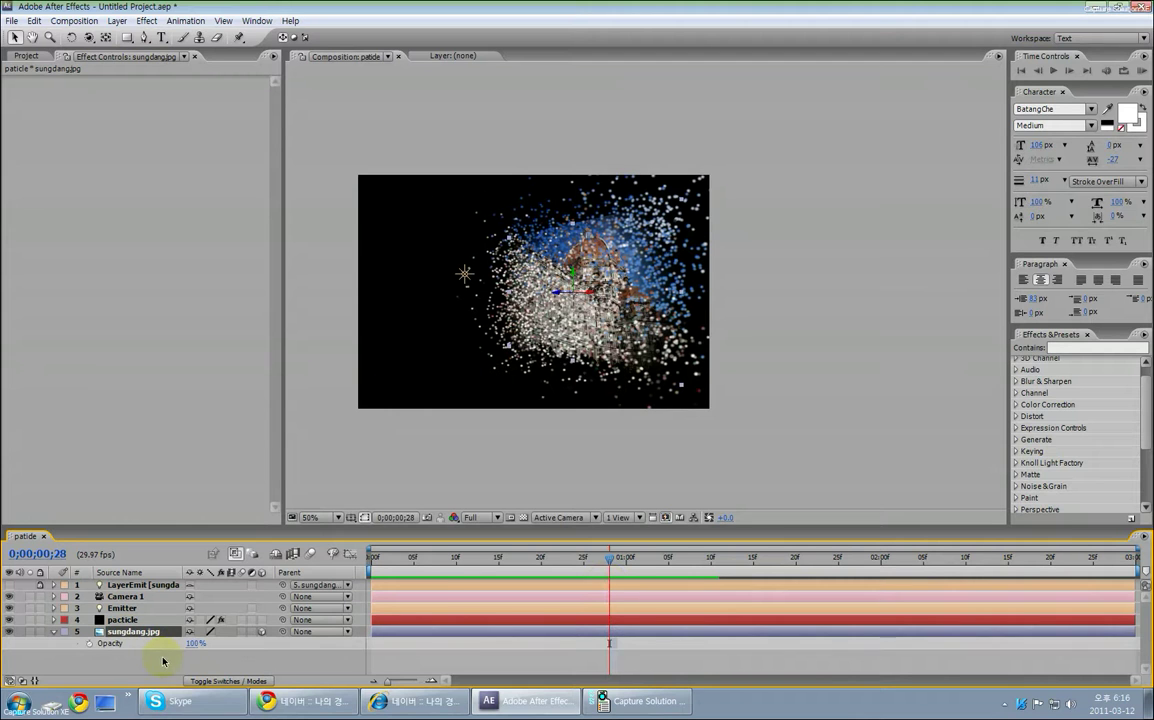
click(89, 645)
drag(609, 563, 889, 565)
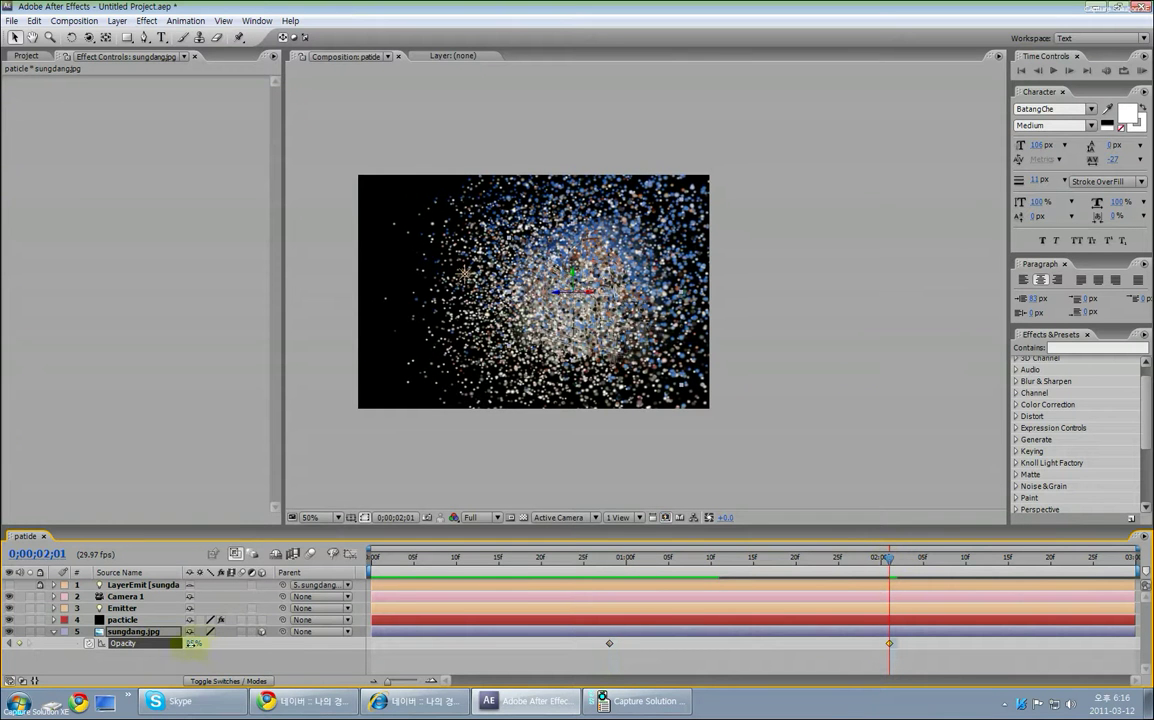
drag(195, 643, 9, 585)
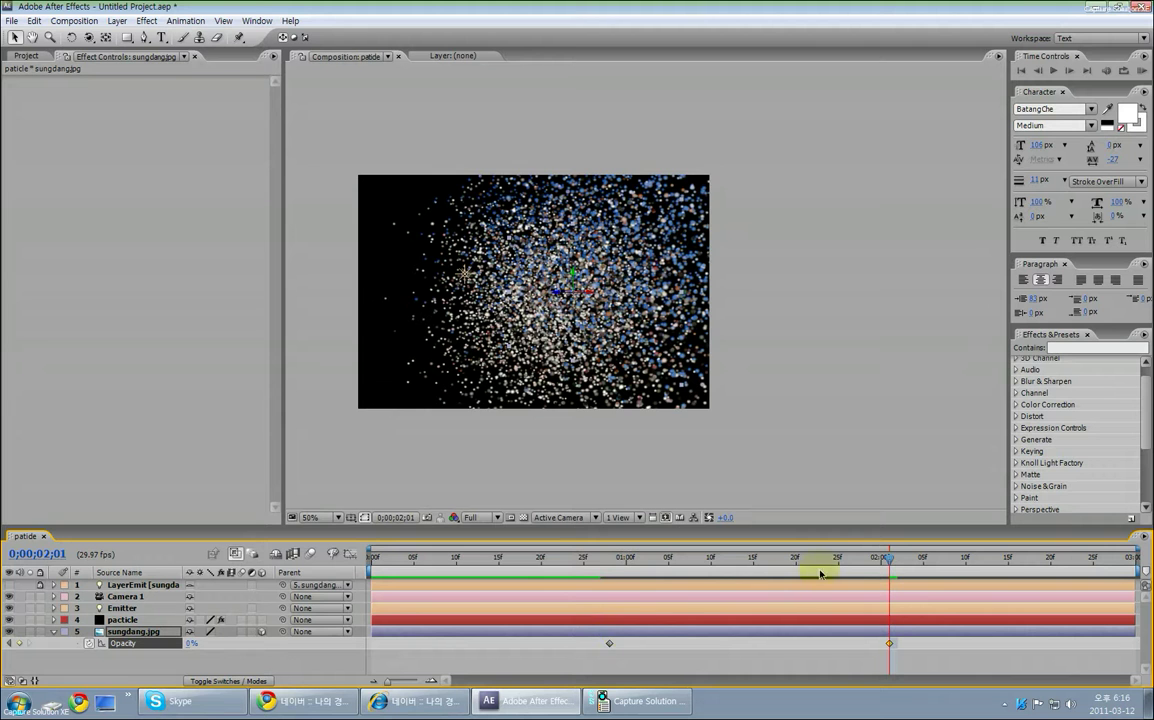
mouse_move(829, 565)
mouse_down()
mouse_move(858, 563)
mouse_move(372, 565)
mouse_move(1130, 563)
mouse_move(838, 563)
mouse_up()
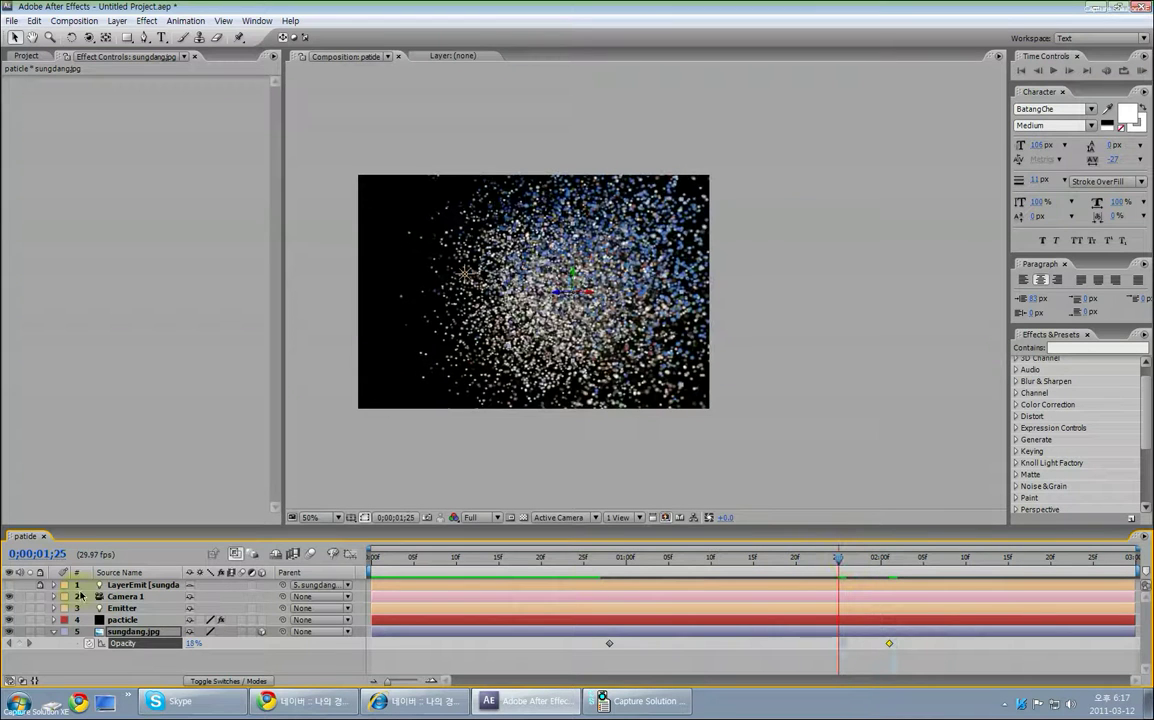
Reveal the pacticle layer's keyframes and delete the Particles/sec keyframes at 0;00;01;23 and 0;00;01;00.
click(125, 620)
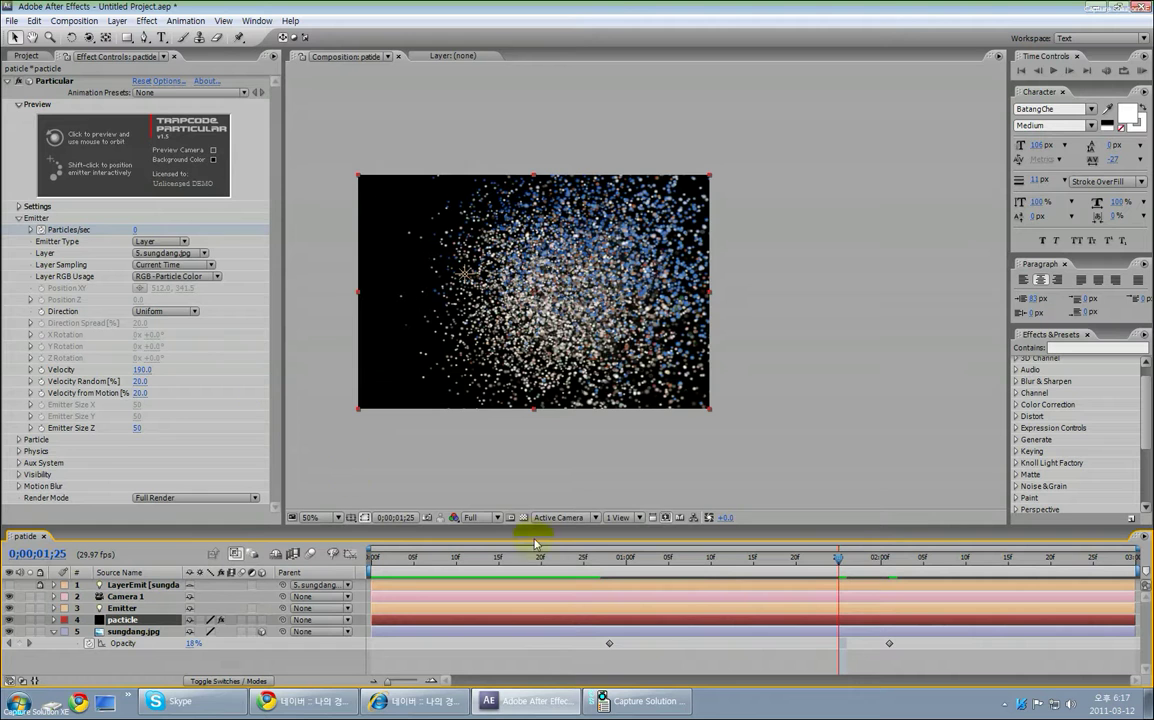
key(Home)
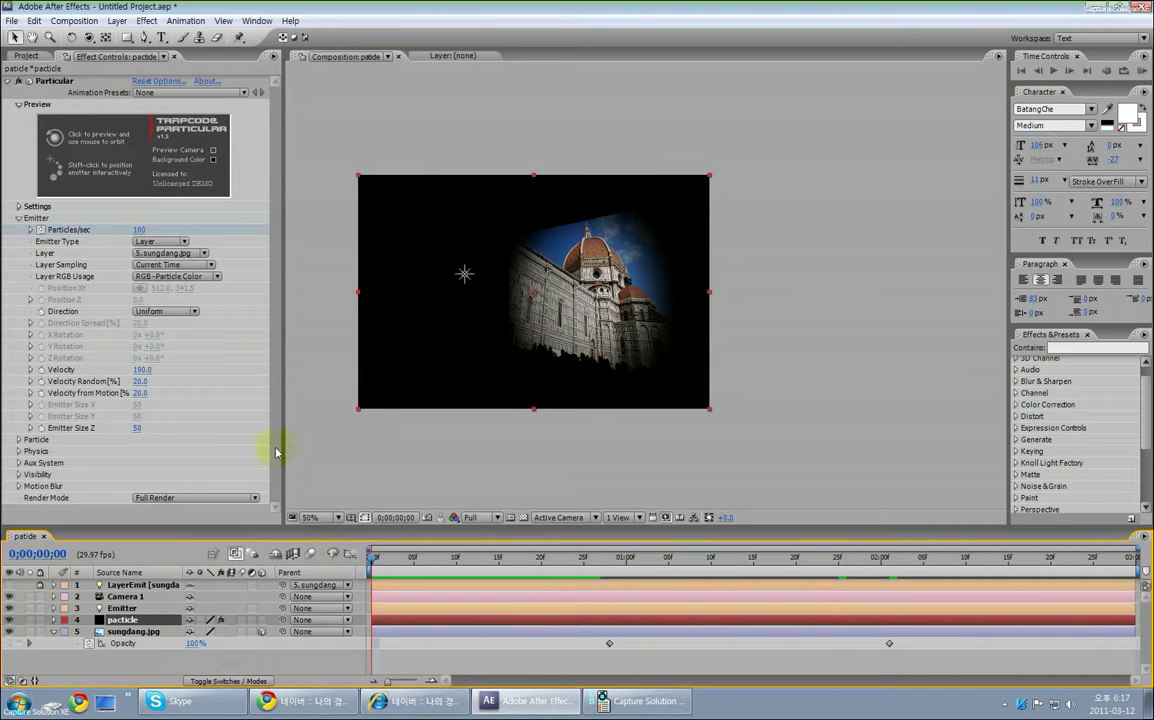
drag(451, 562, 722, 567)
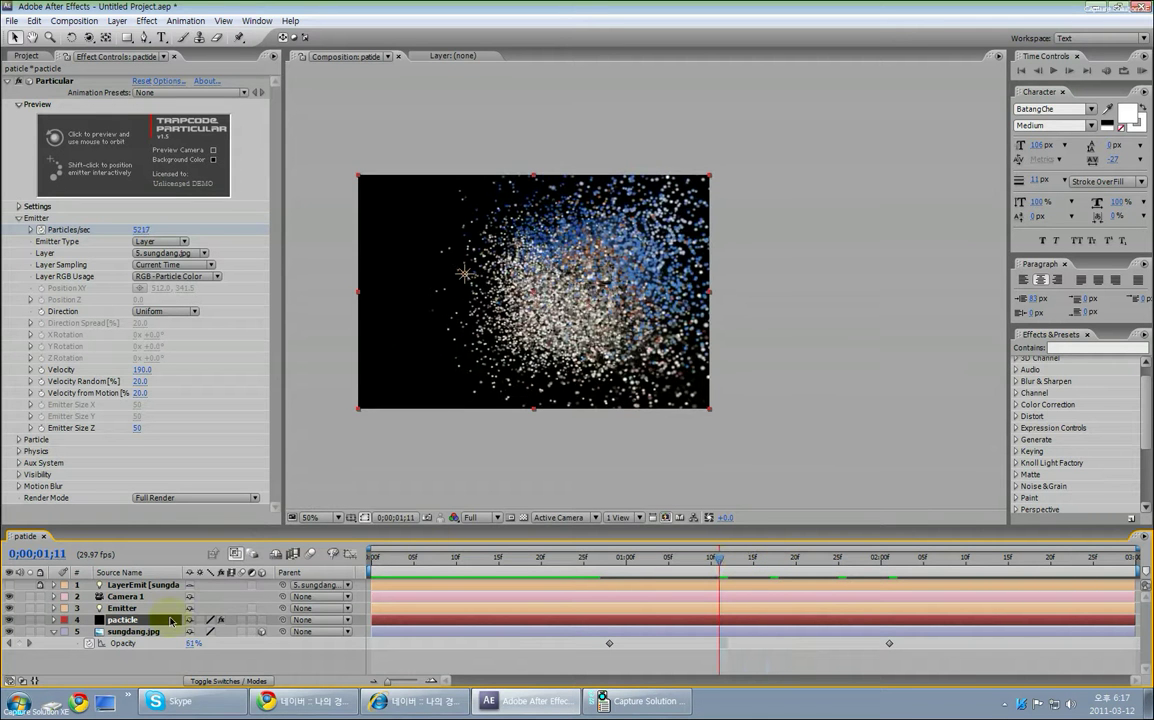
key(u)
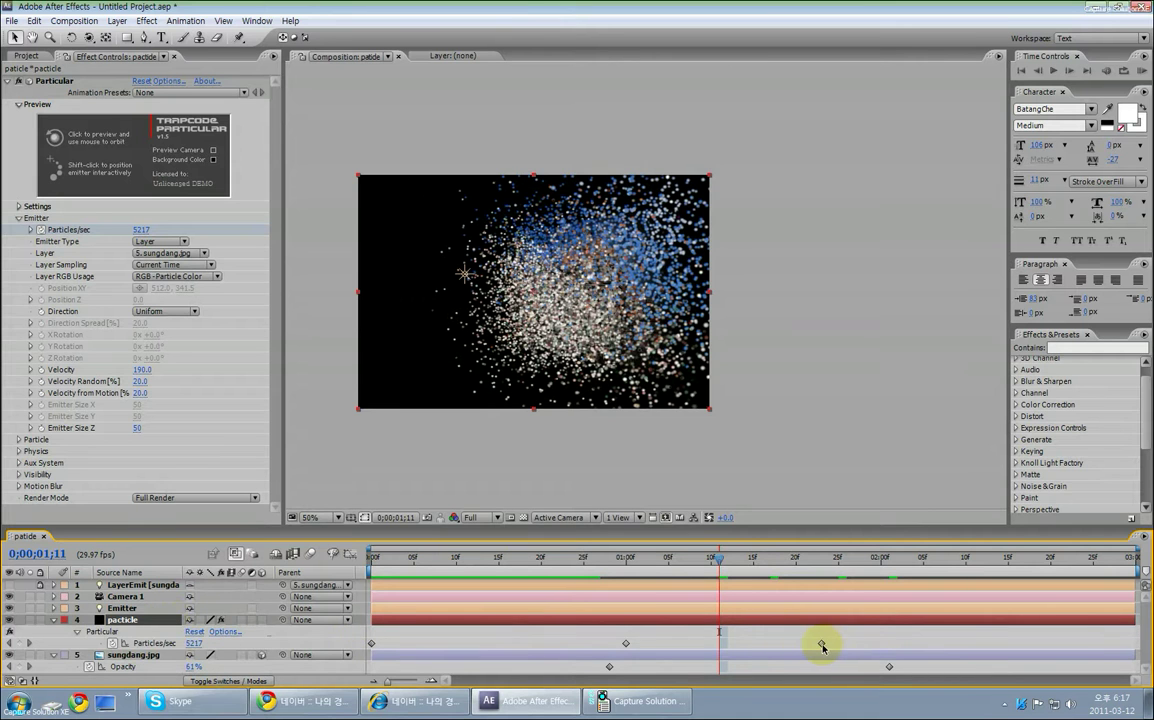
drag(821, 645, 723, 632)
drag(721, 559, 628, 572)
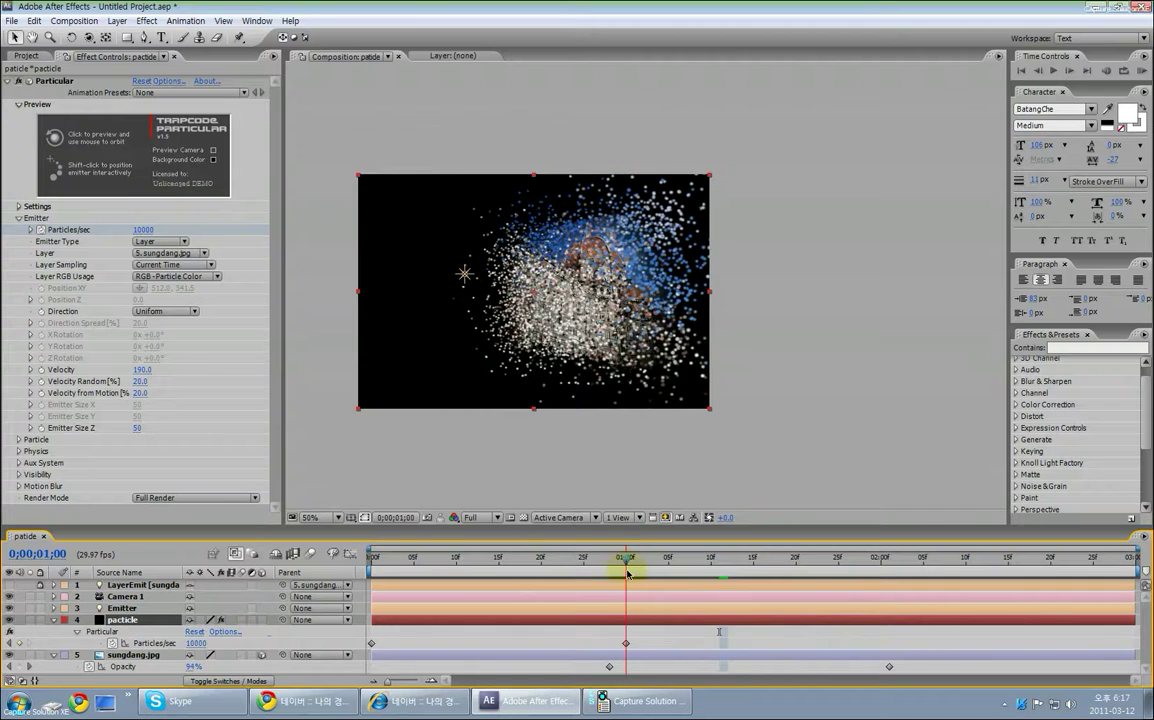
click(626, 643)
key(Delete)
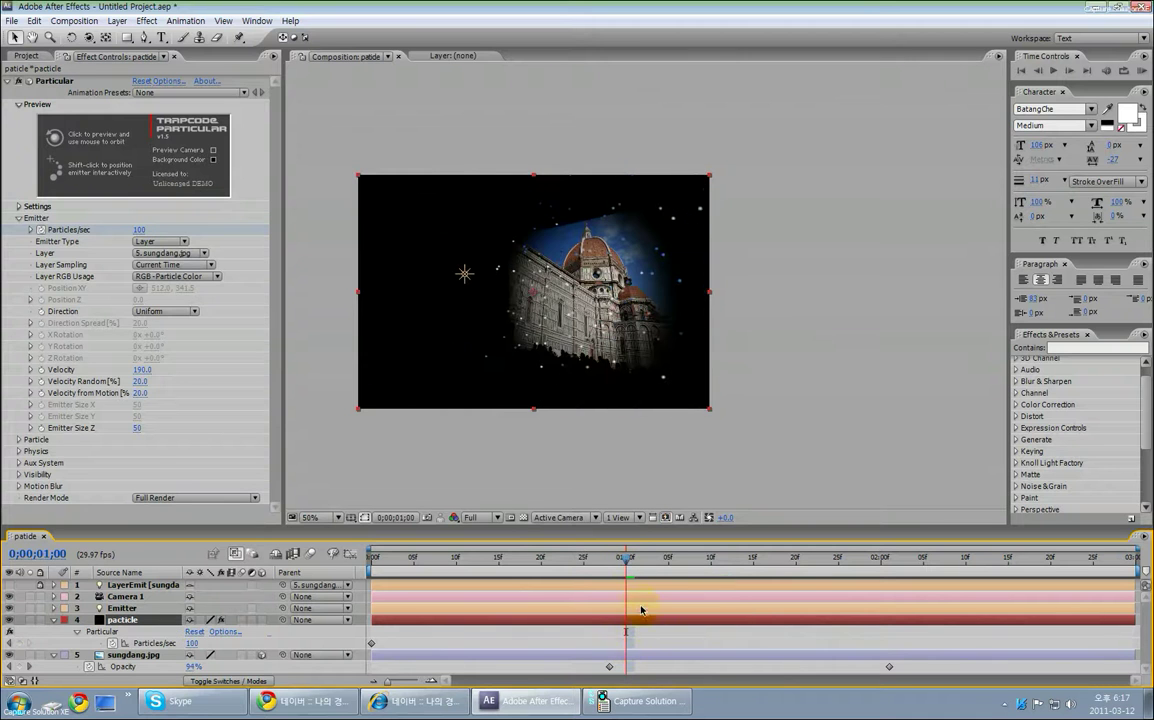
Add a Particles/sec keyframe of 1000 at 0;00;00;28, aligned with the first Opacity keyframe.
drag(626, 562, 606, 575)
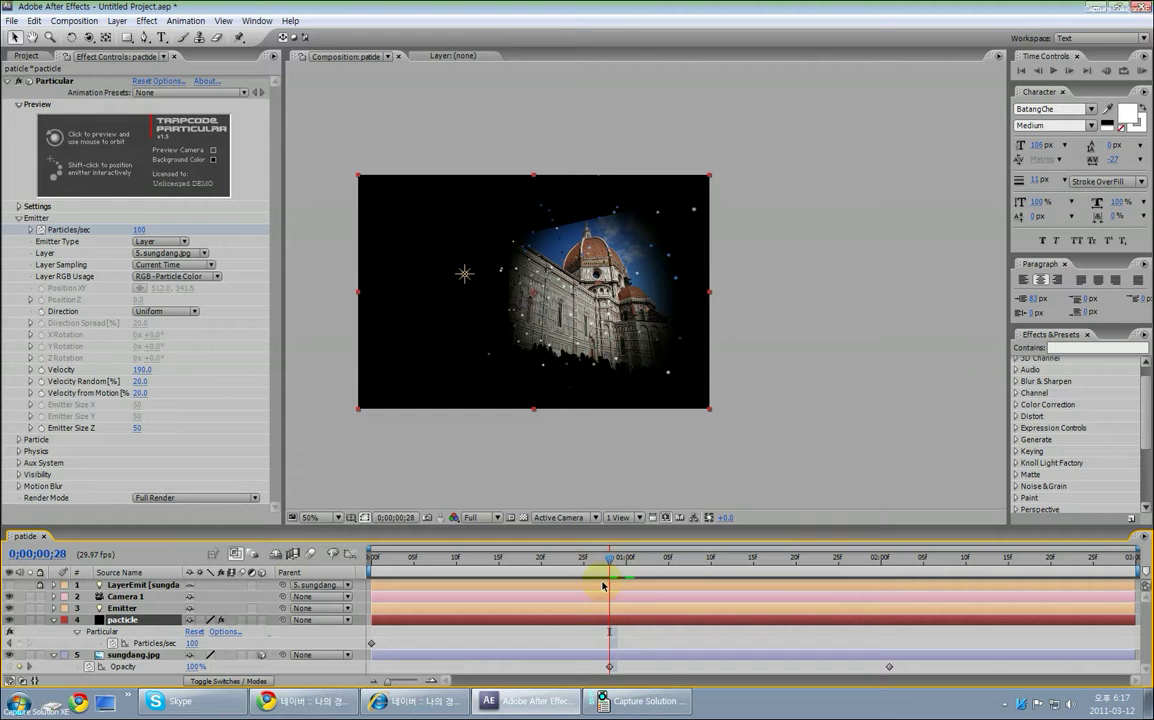
click(140, 230)
text(100)
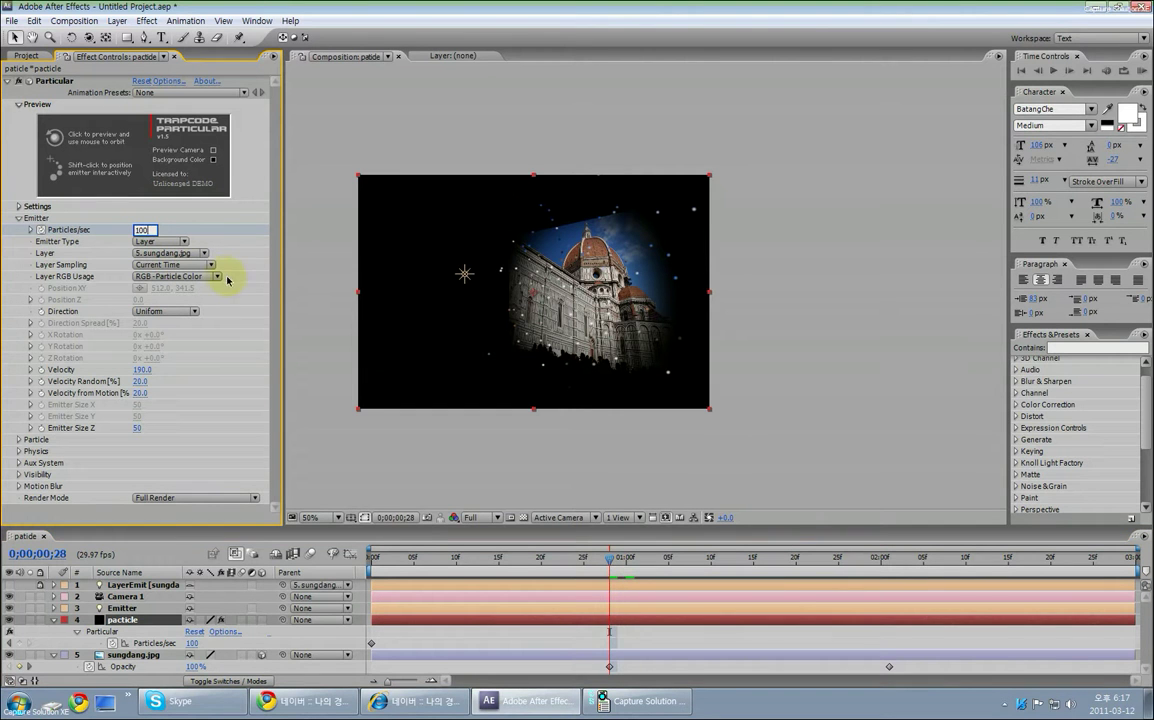
key(Return)
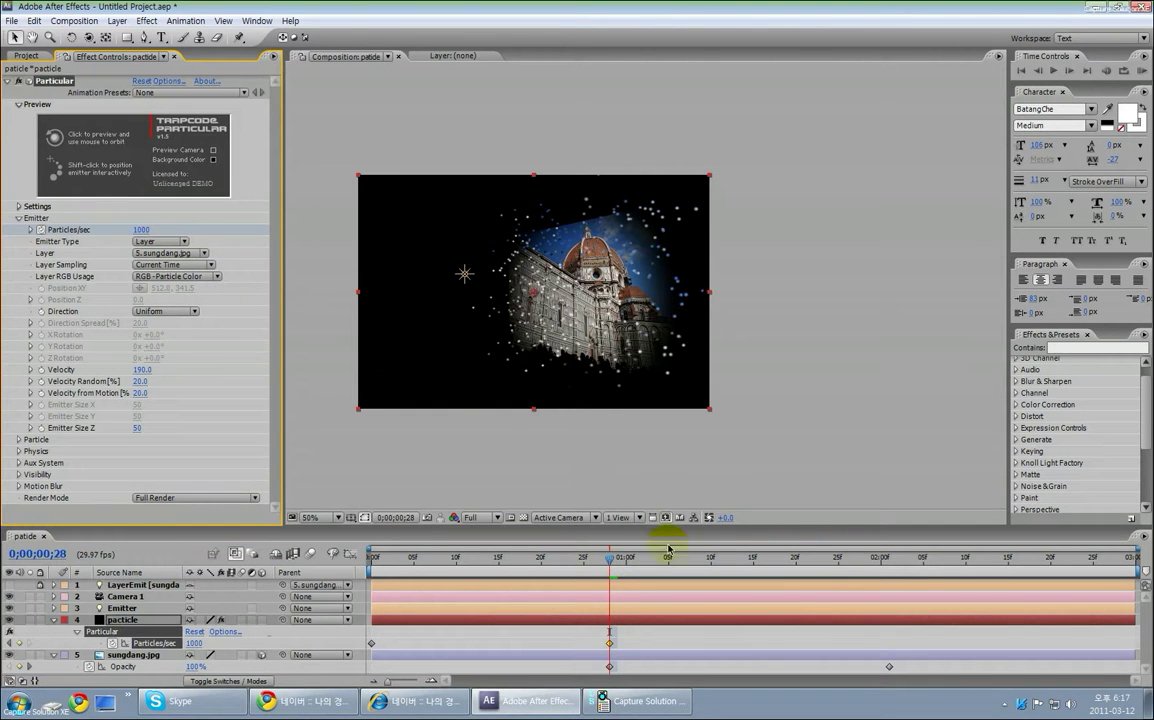
Add a Particles/sec keyframe of 0 at 0;00;01;10.
click(711, 562)
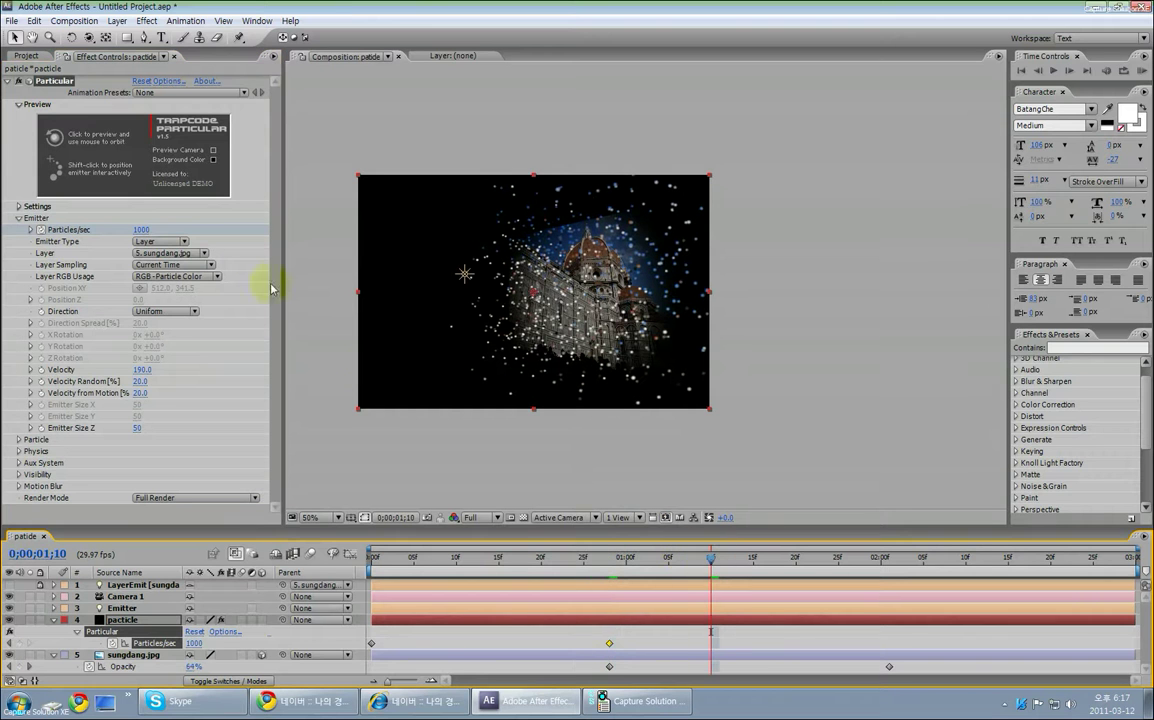
click(141, 230)
text(0)
key(Return)
mouse_move(711, 562)
mouse_down()
mouse_move(804, 561)
mouse_move(711, 561)
mouse_up()
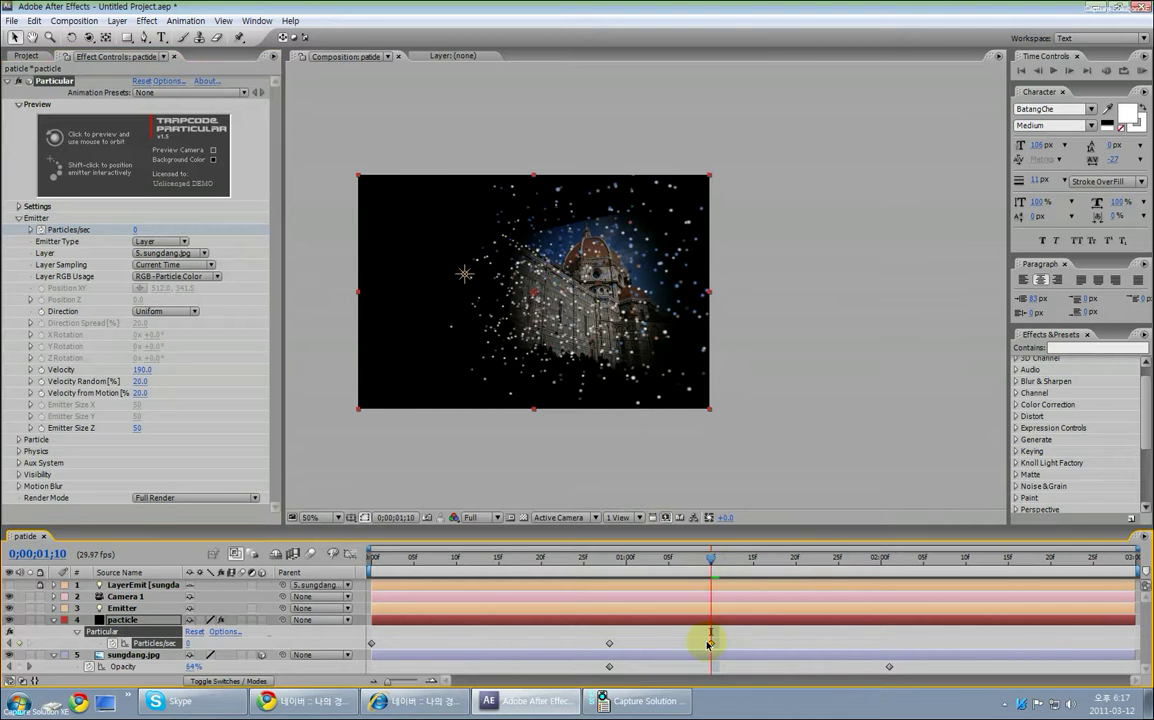
Move the last Particles/sec keyframe later to about 0;00;02;04, just past the final Opacity keyframe.
drag(711, 645, 838, 643)
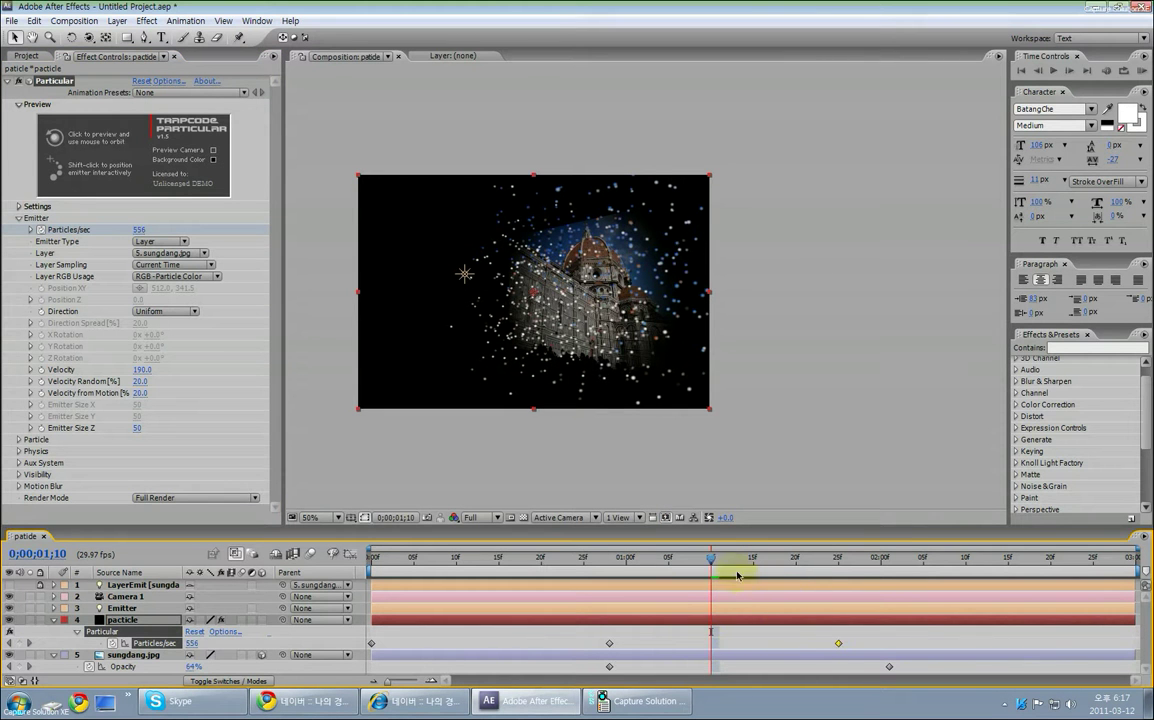
drag(713, 563, 753, 562)
drag(836, 648, 914, 647)
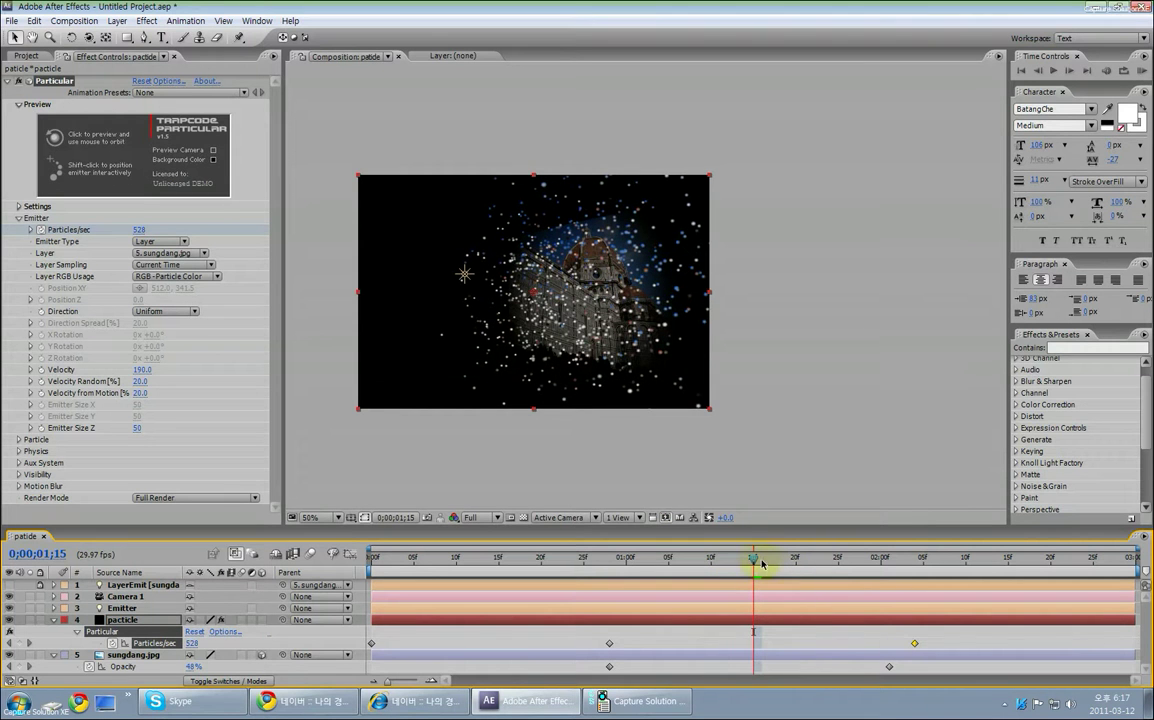
Remove the Particles/sec keyframe at the composition start and set the one at 0;00;00;28 to 10000.
drag(753, 562, 378, 591)
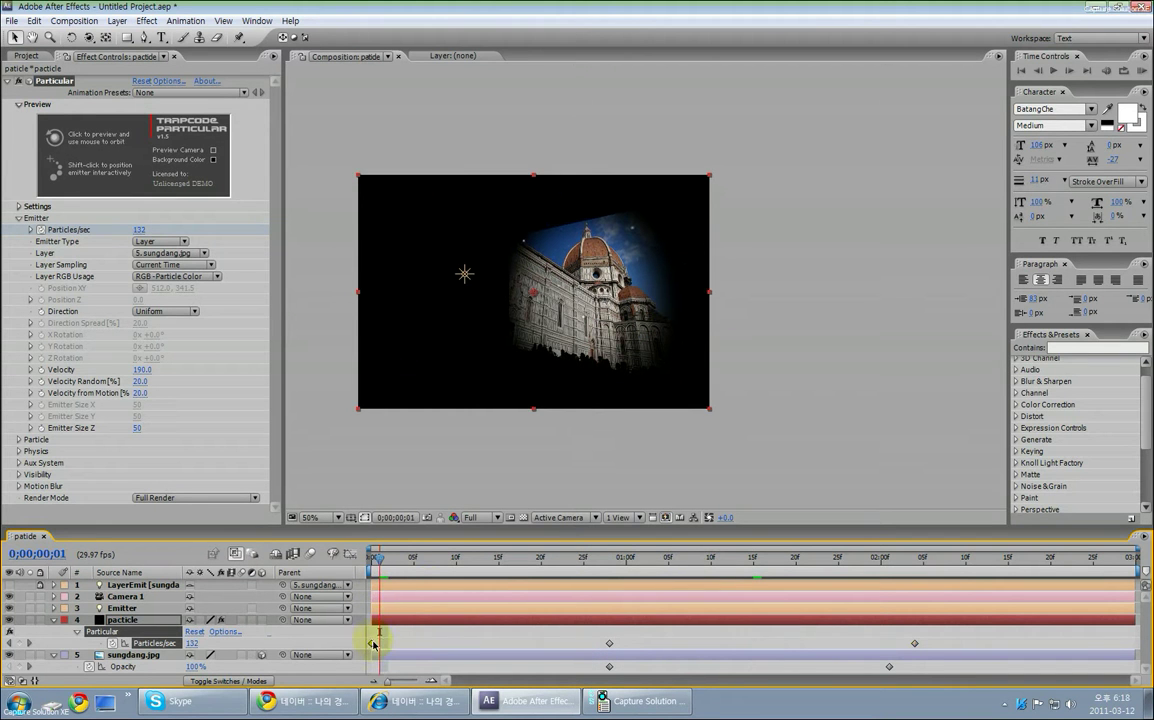
drag(377, 557, 611, 596)
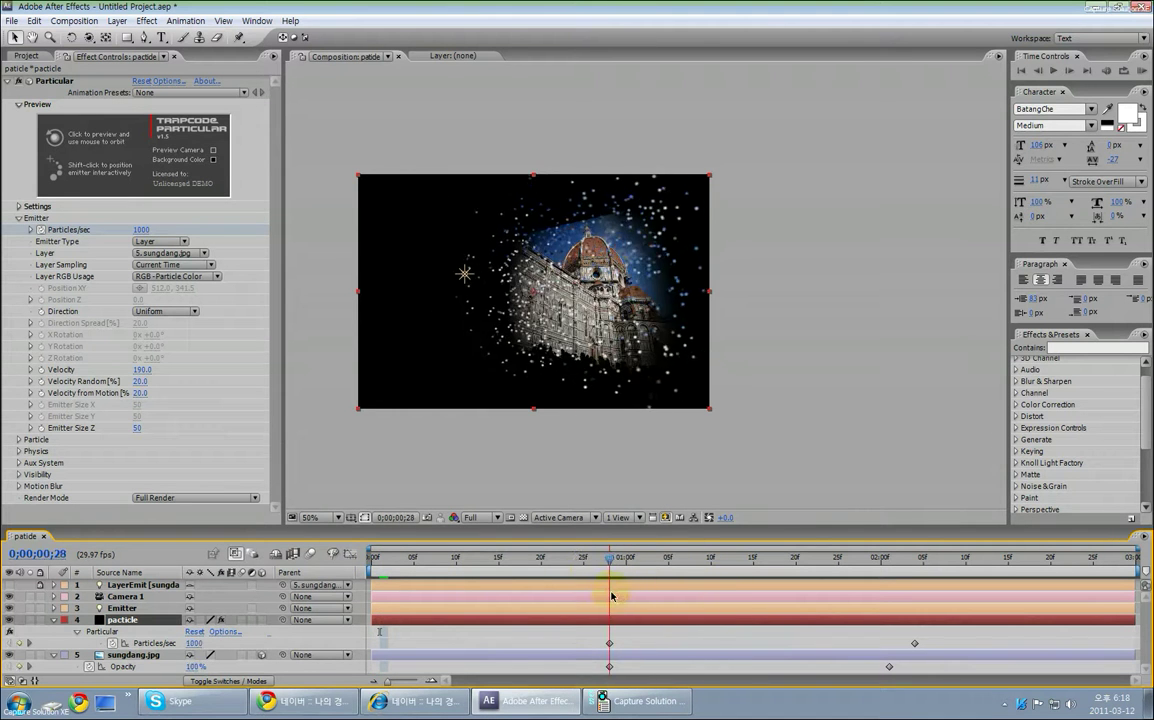
click(141, 229)
text(10000)
key(Return)
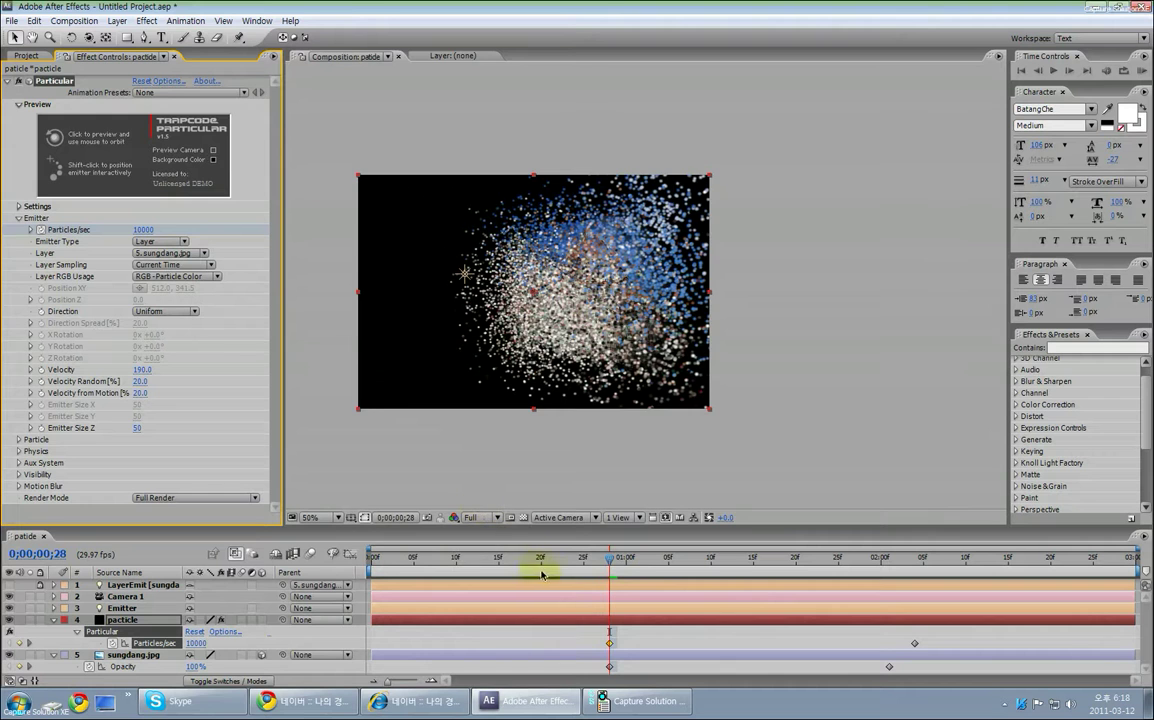
Move the last Particles/sec keyframe back to 0;00;01;11 and play the animation from the start.
drag(535, 558, 958, 566)
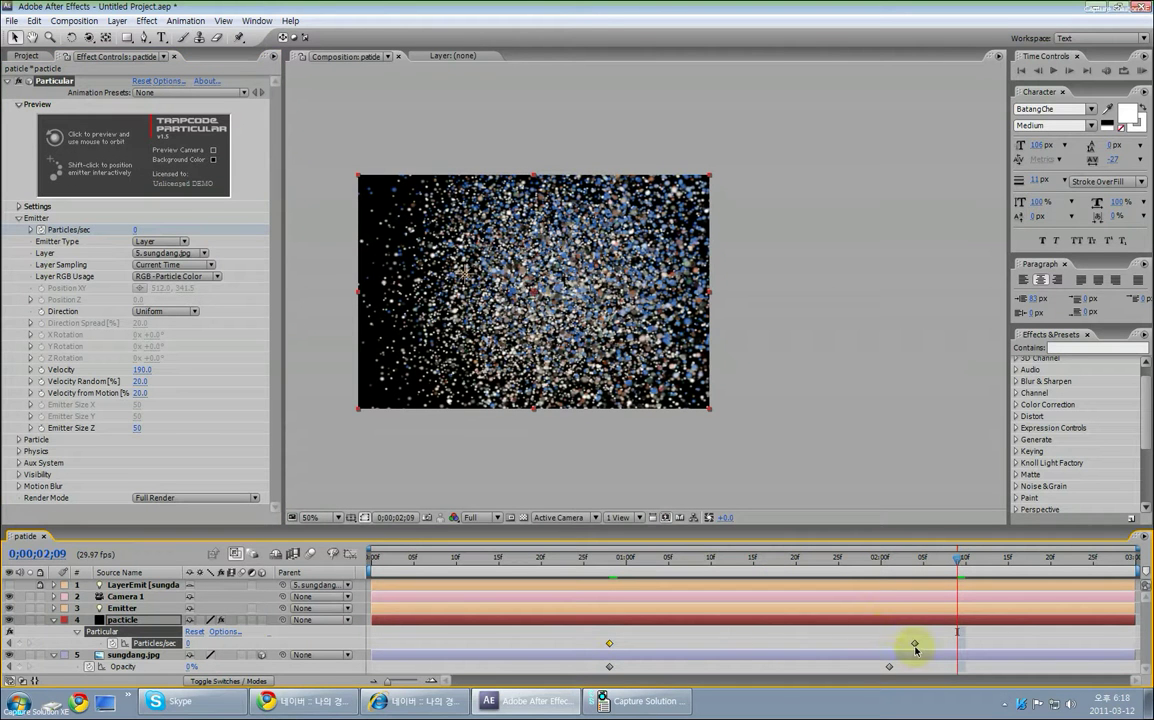
drag(914, 644, 787, 643)
mouse_move(746, 575)
mouse_down()
mouse_move(1149, 572)
mouse_move(762, 572)
mouse_up()
drag(788, 645, 719, 645)
drag(690, 570, 348, 558)
key(space)
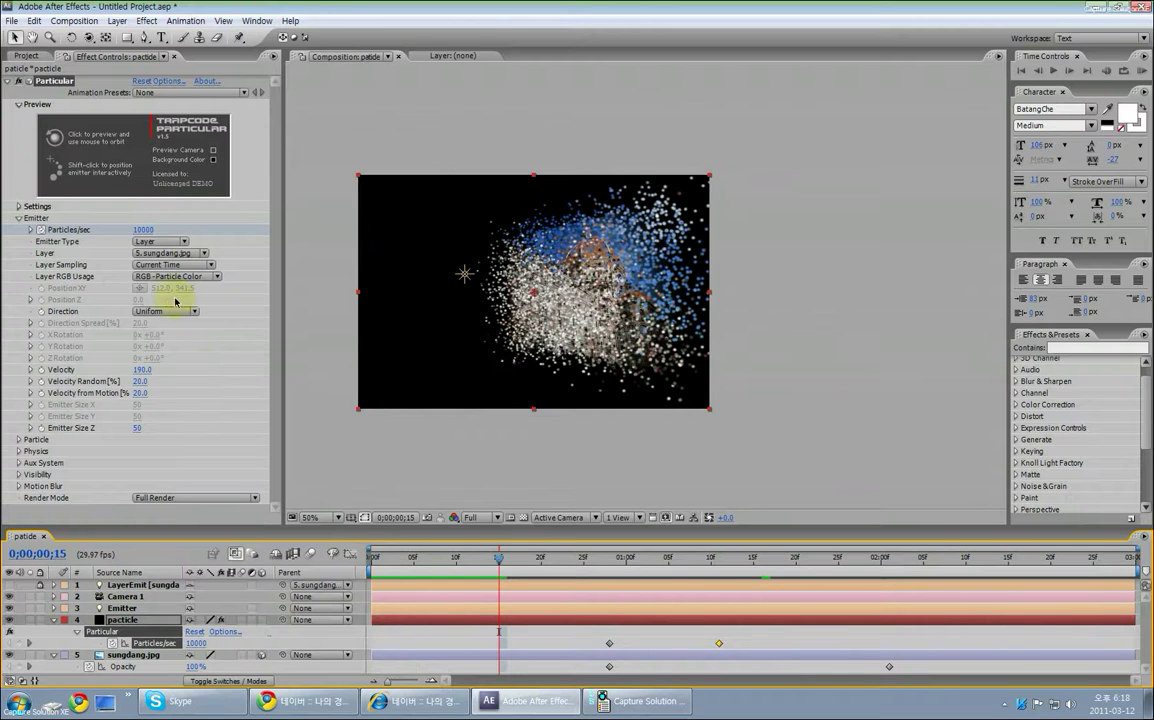
Change Particular's Emitter Type to Layer Grid and scrub the timeline to preview the particles.
click(156, 243)
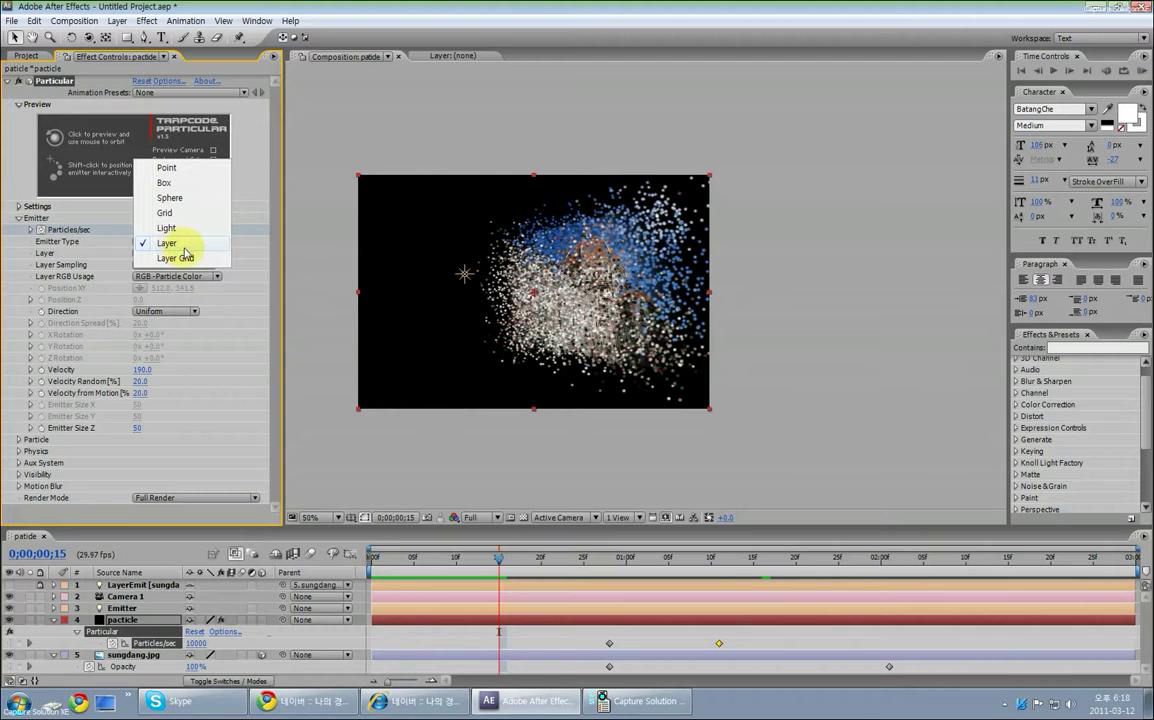
click(174, 258)
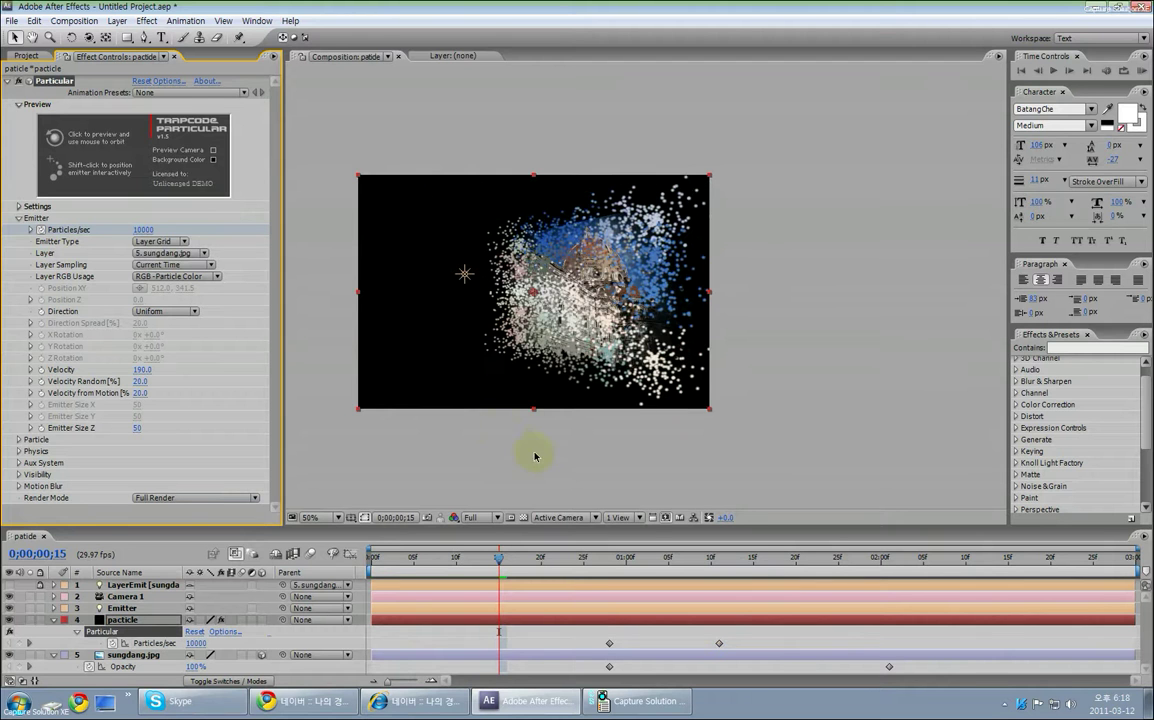
key(space)
click(651, 555)
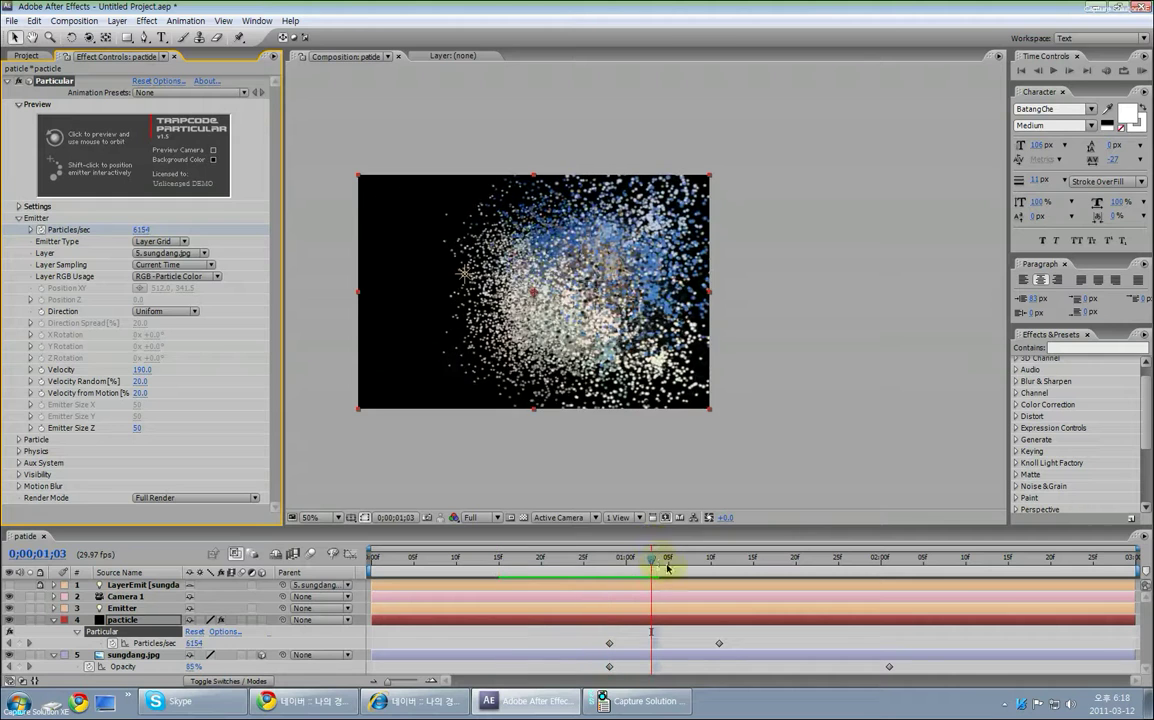
drag(654, 563, 431, 582)
drag(447, 581, 347, 597)
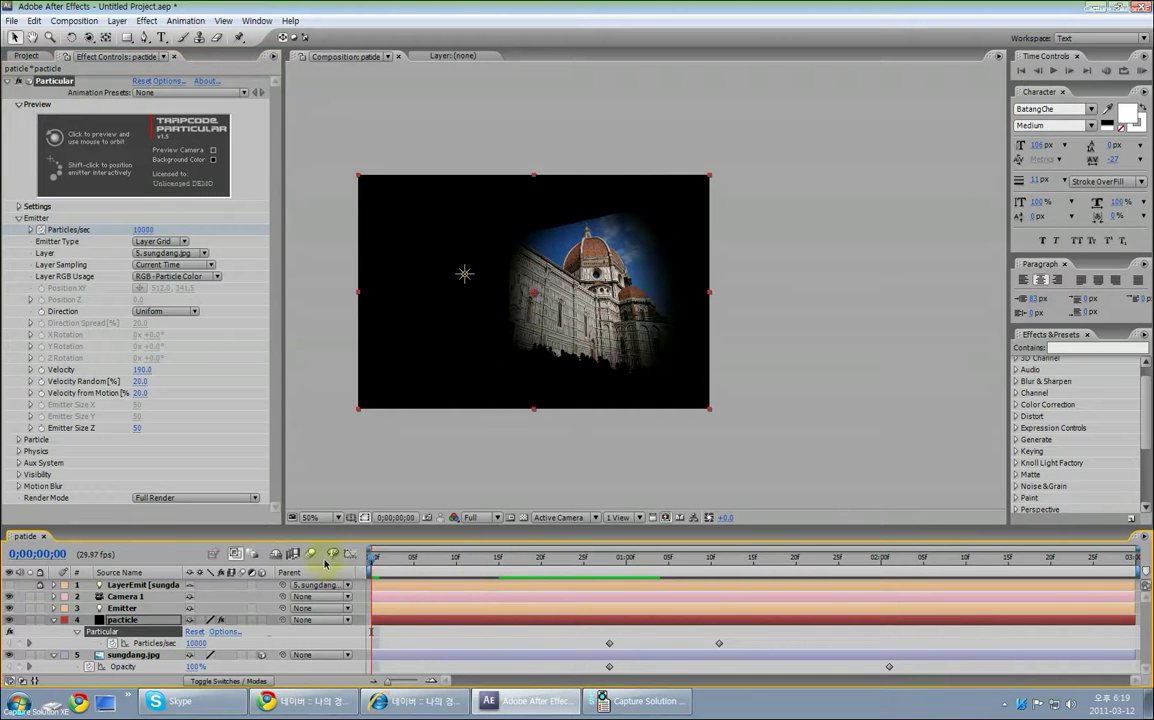
click(153, 242)
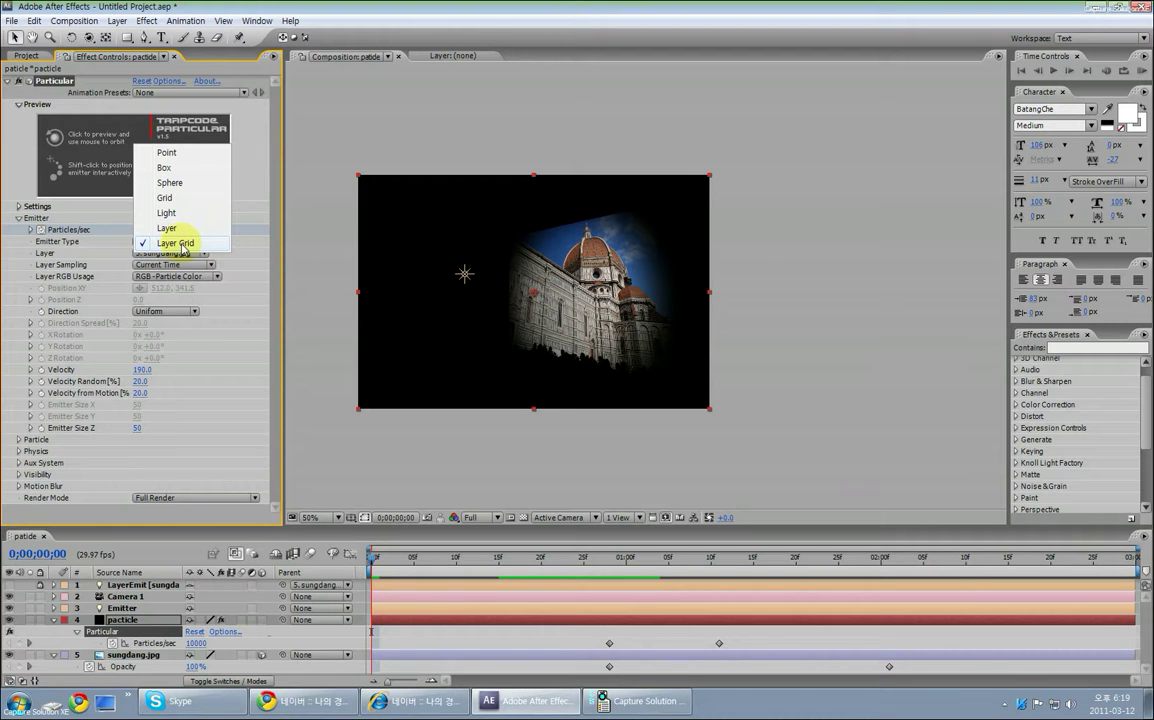
click(99, 228)
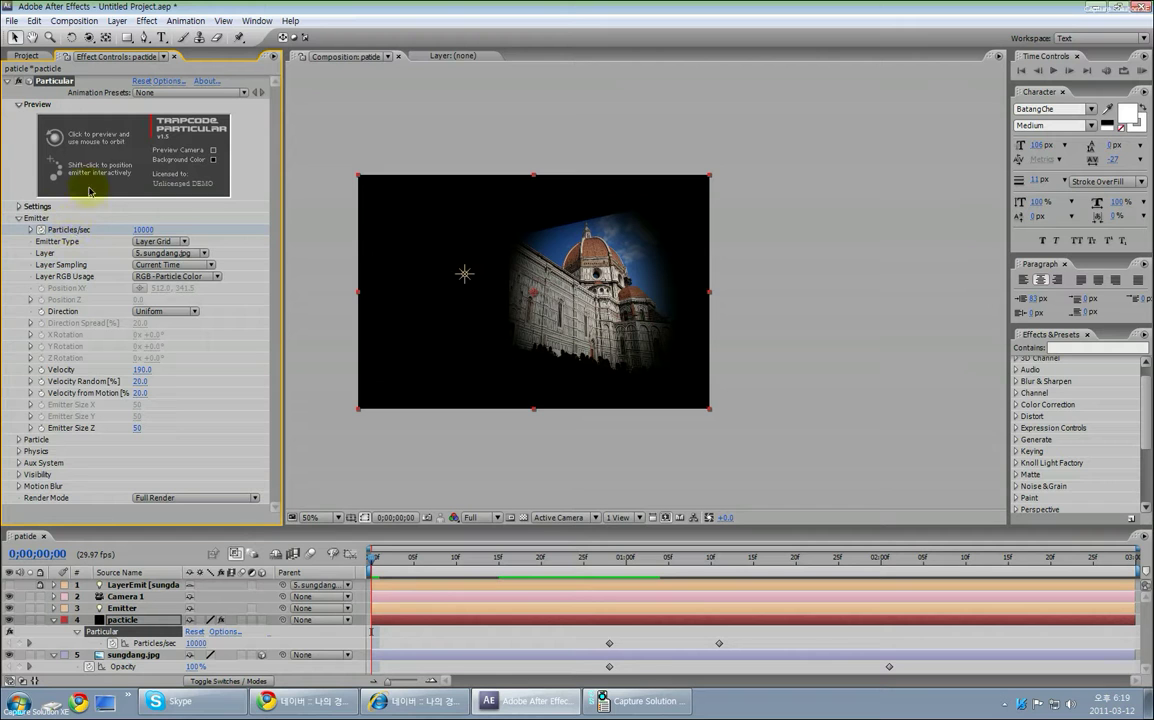
click(143, 245)
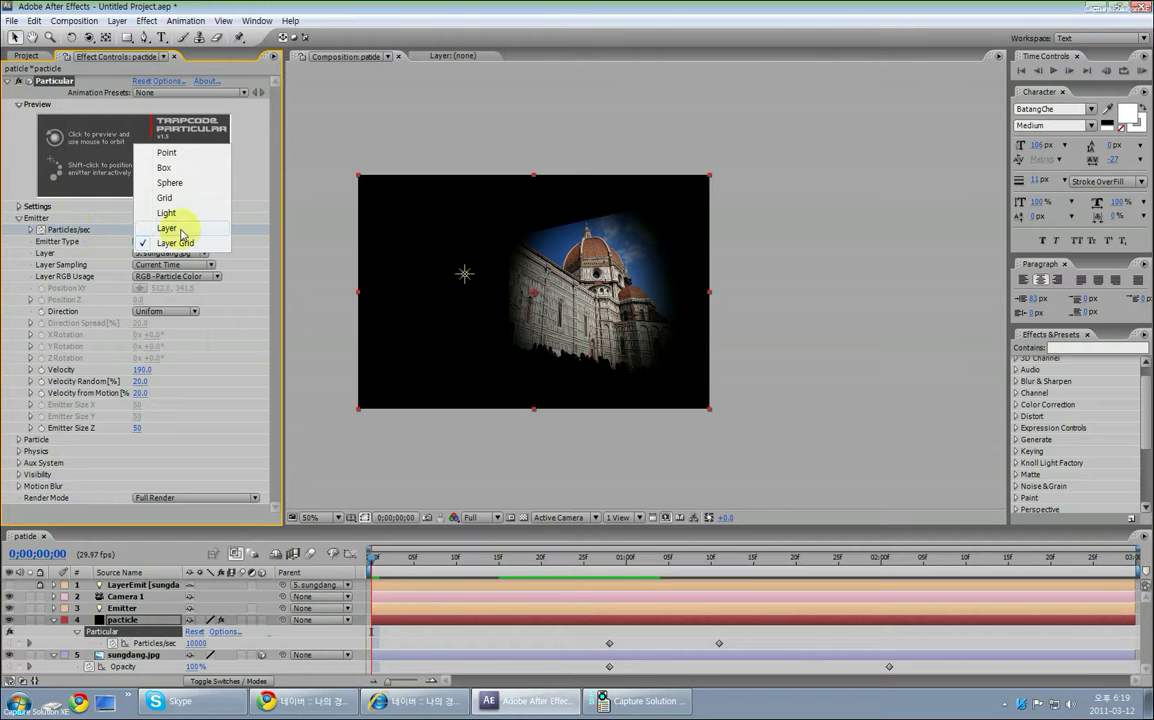
click(108, 246)
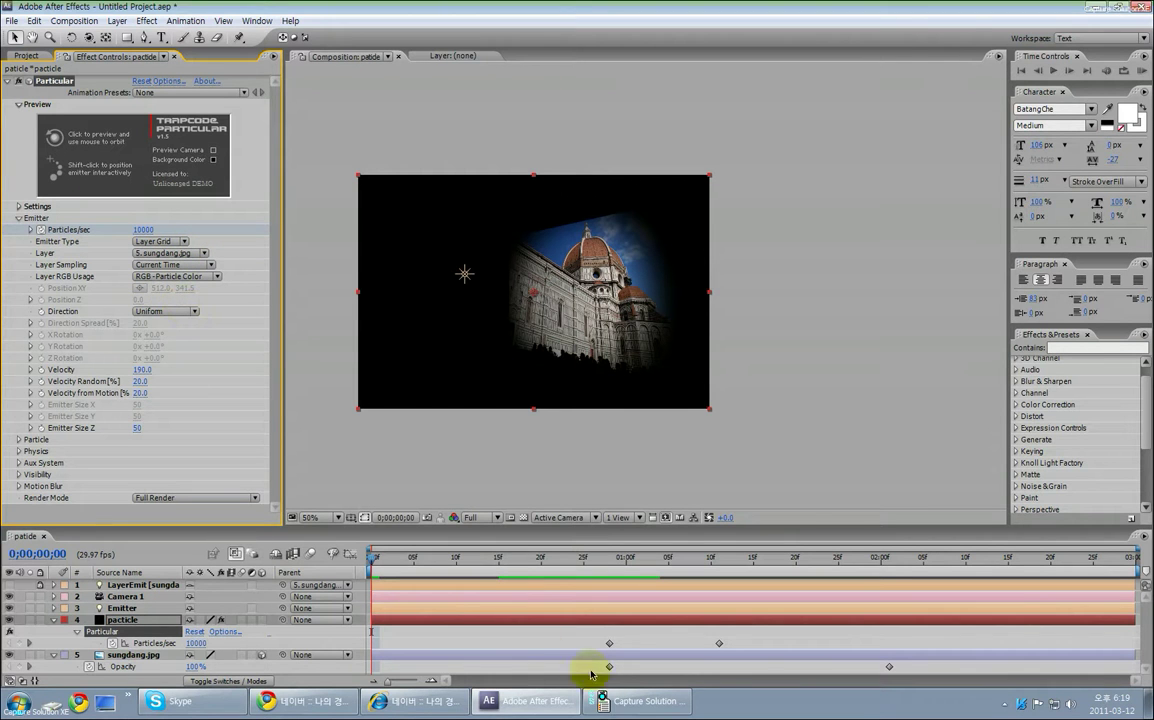
click(600, 700)
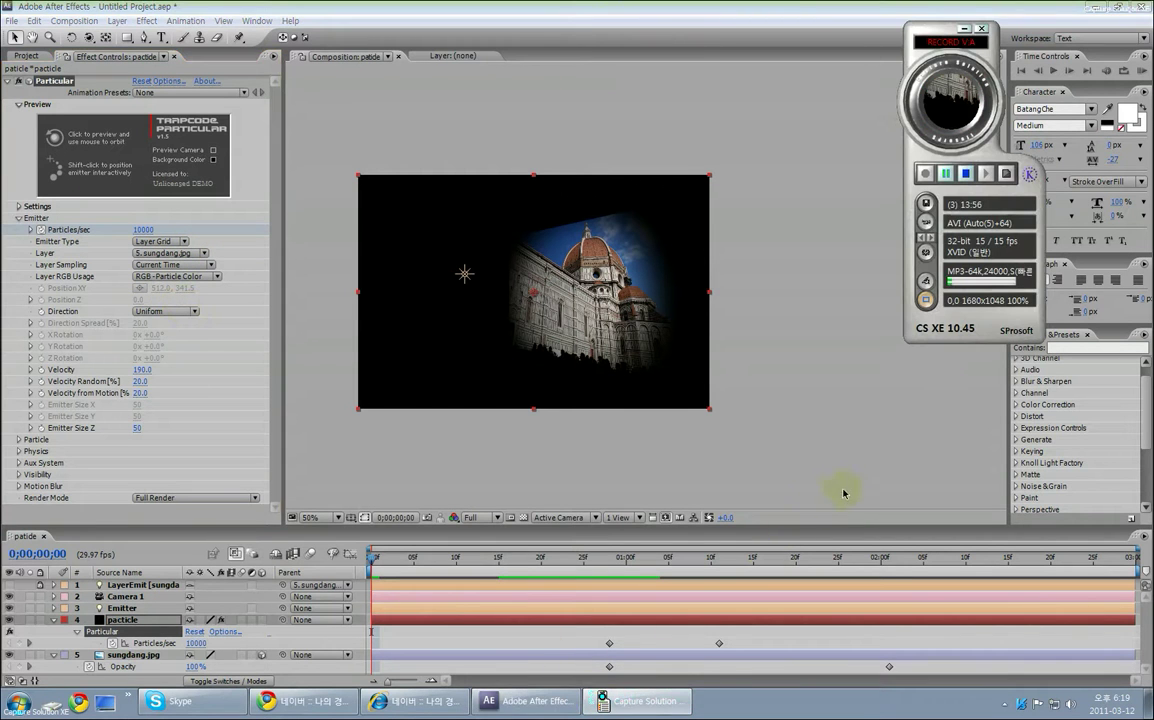